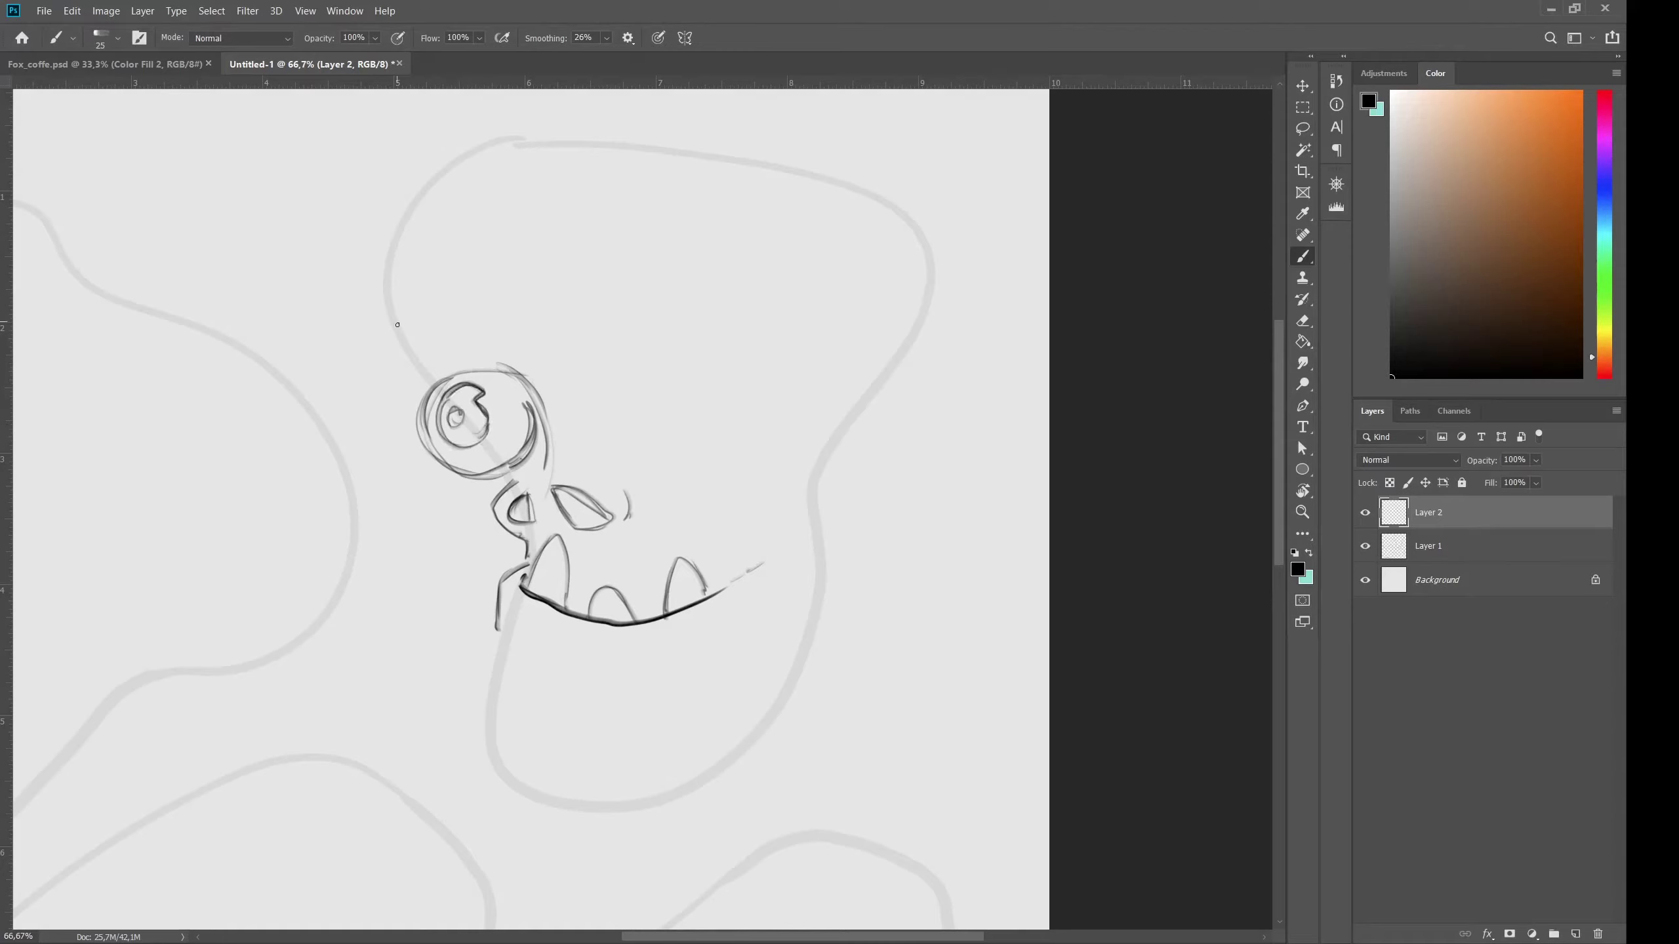
# Sketch the temple contour, the thick inner rim of the small eye and the front jaw line below the mouth.
pyautogui.moveTo(410, 366); pyautogui.dragTo(395, 314)
pyautogui.moveTo(497, 366); pyautogui.dragTo(536, 471)
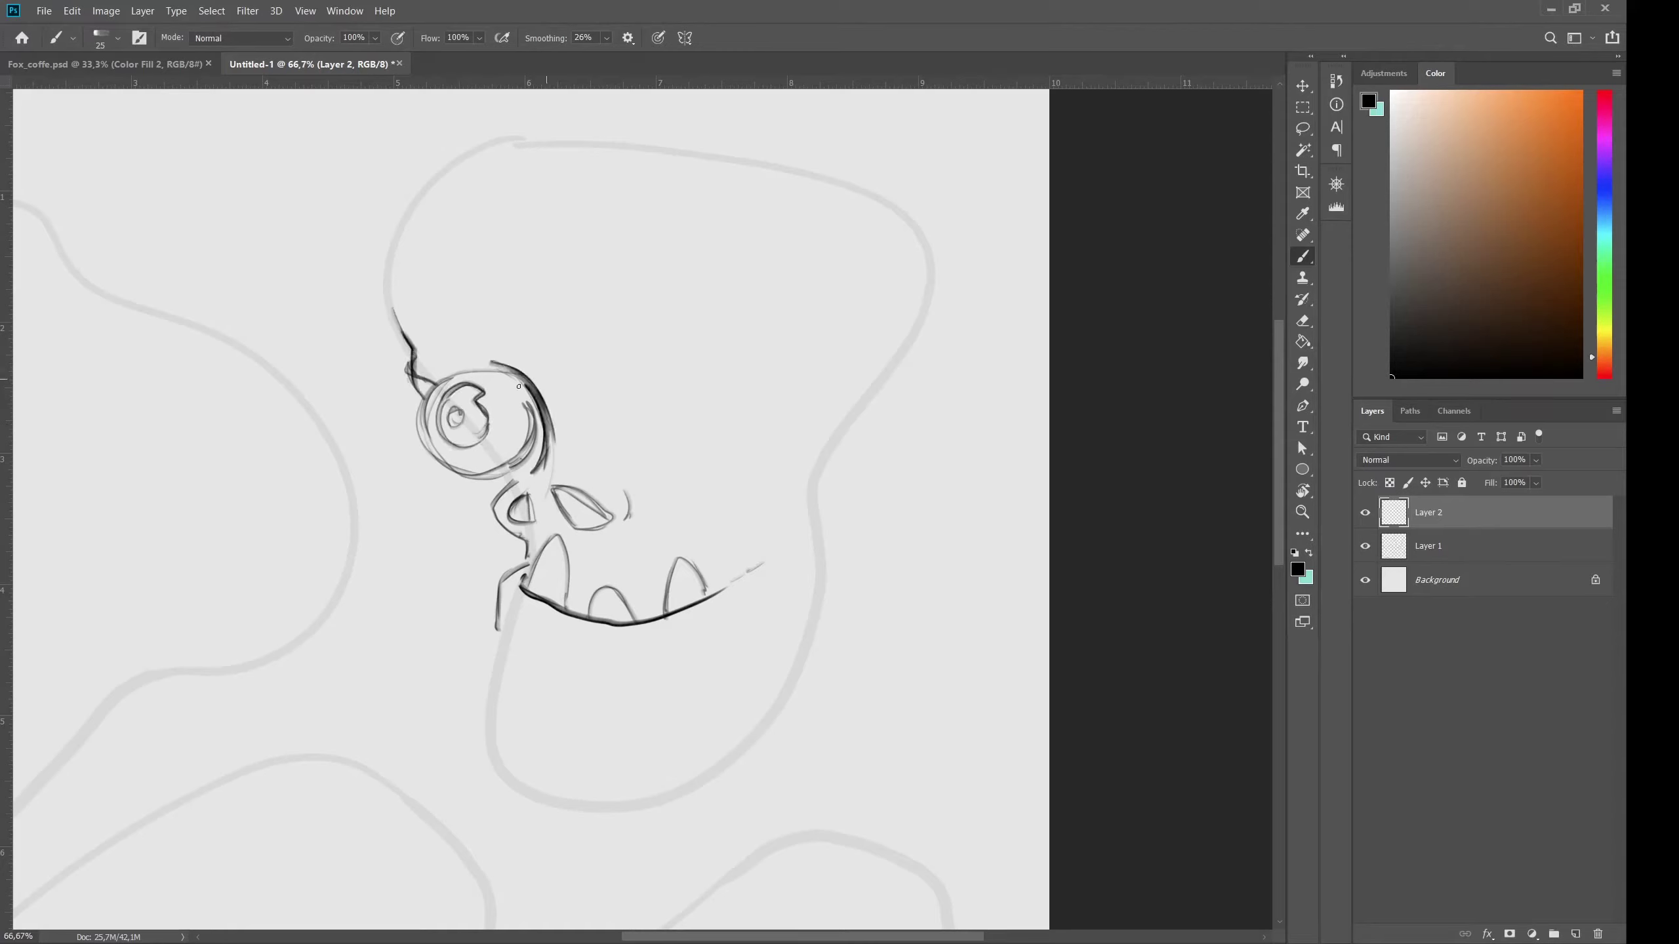
pyautogui.press('e')
pyautogui.press('b')
pyautogui.moveTo(504, 620); pyautogui.dragTo(498, 721)
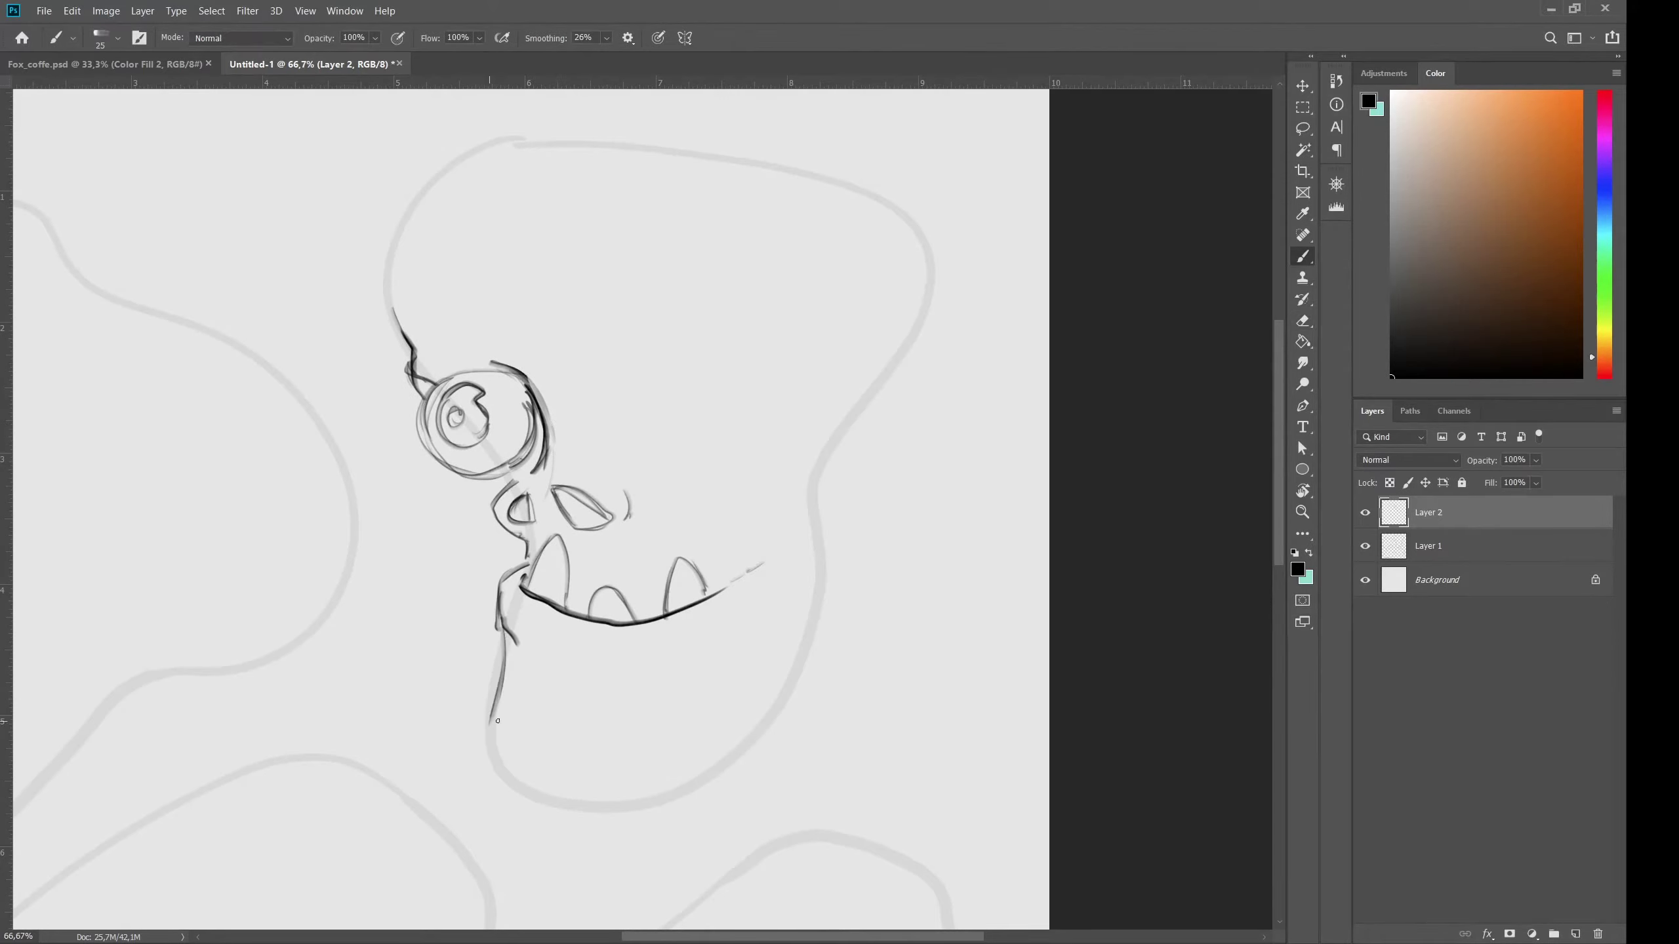
# Sketch the cheek crease and mouth corner, plus a large round second eye with its lower lid.
pyautogui.moveTo(640, 495); pyautogui.dragTo(749, 527)
pyautogui.moveTo(749, 562); pyautogui.dragTo(761, 583)
pyautogui.moveTo(718, 306); pyautogui.dragTo(637, 437)
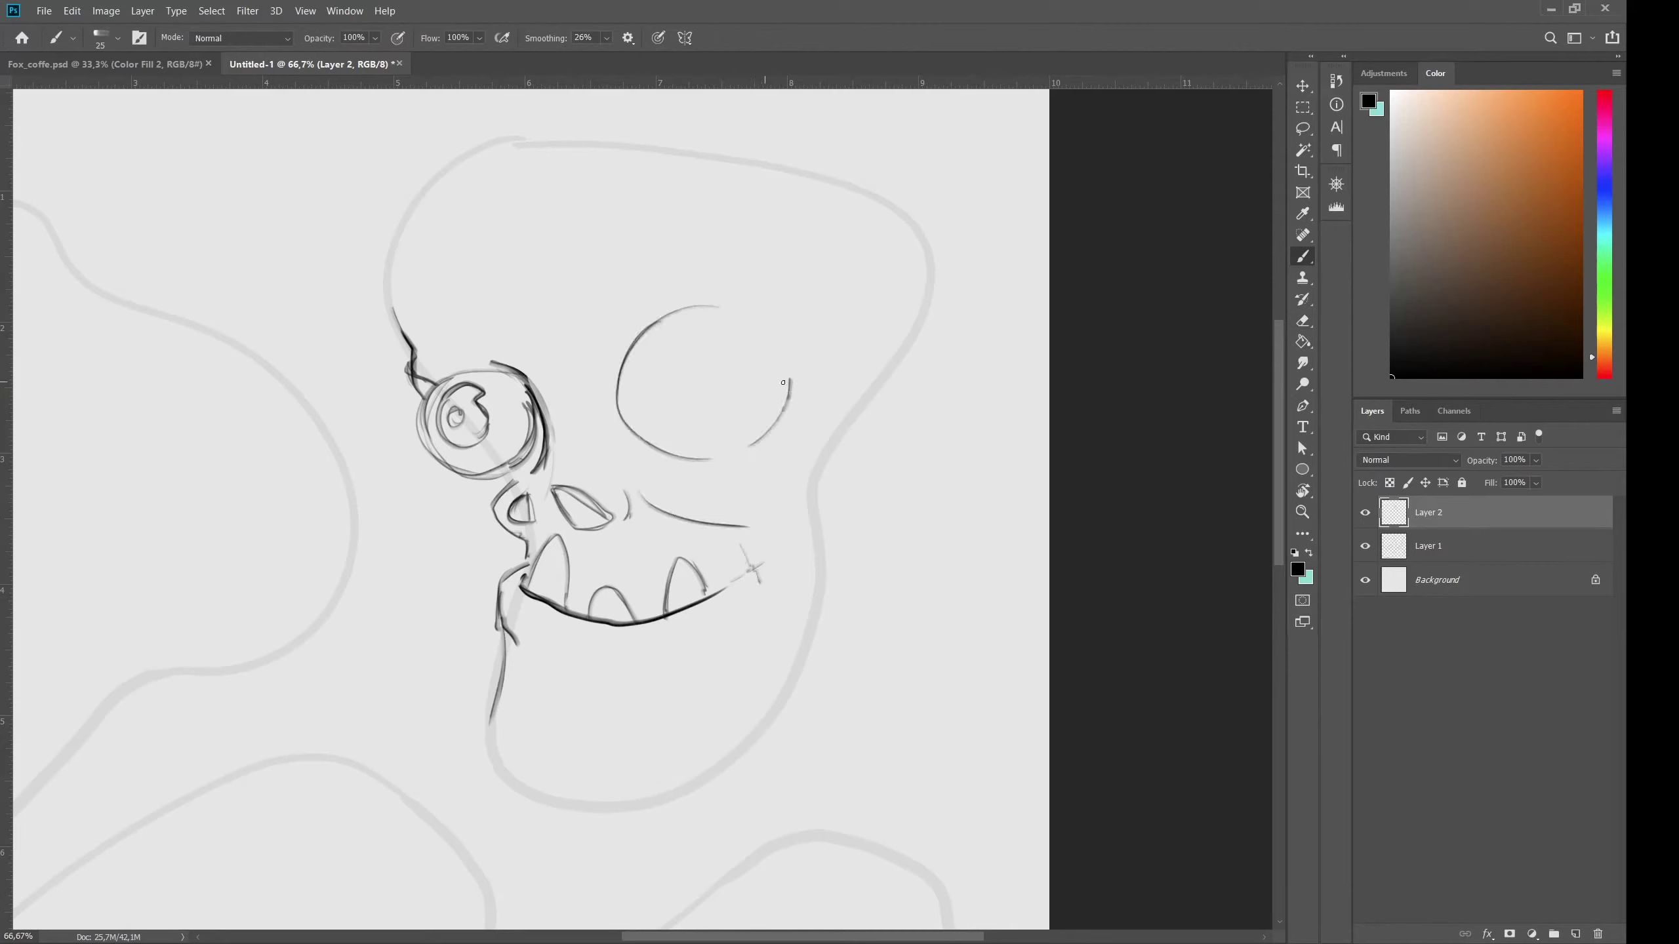
pyautogui.moveTo(702, 309); pyautogui.dragTo(748, 444)
pyautogui.moveTo(605, 479); pyautogui.dragTo(622, 524)
pyautogui.moveTo(625, 429)
pyautogui.mouseDown()
pyautogui.moveTo(759, 463)
pyautogui.moveTo(774, 447)
pyautogui.mouseUp()
pyautogui.moveTo(776, 437); pyautogui.dragTo(769, 455)
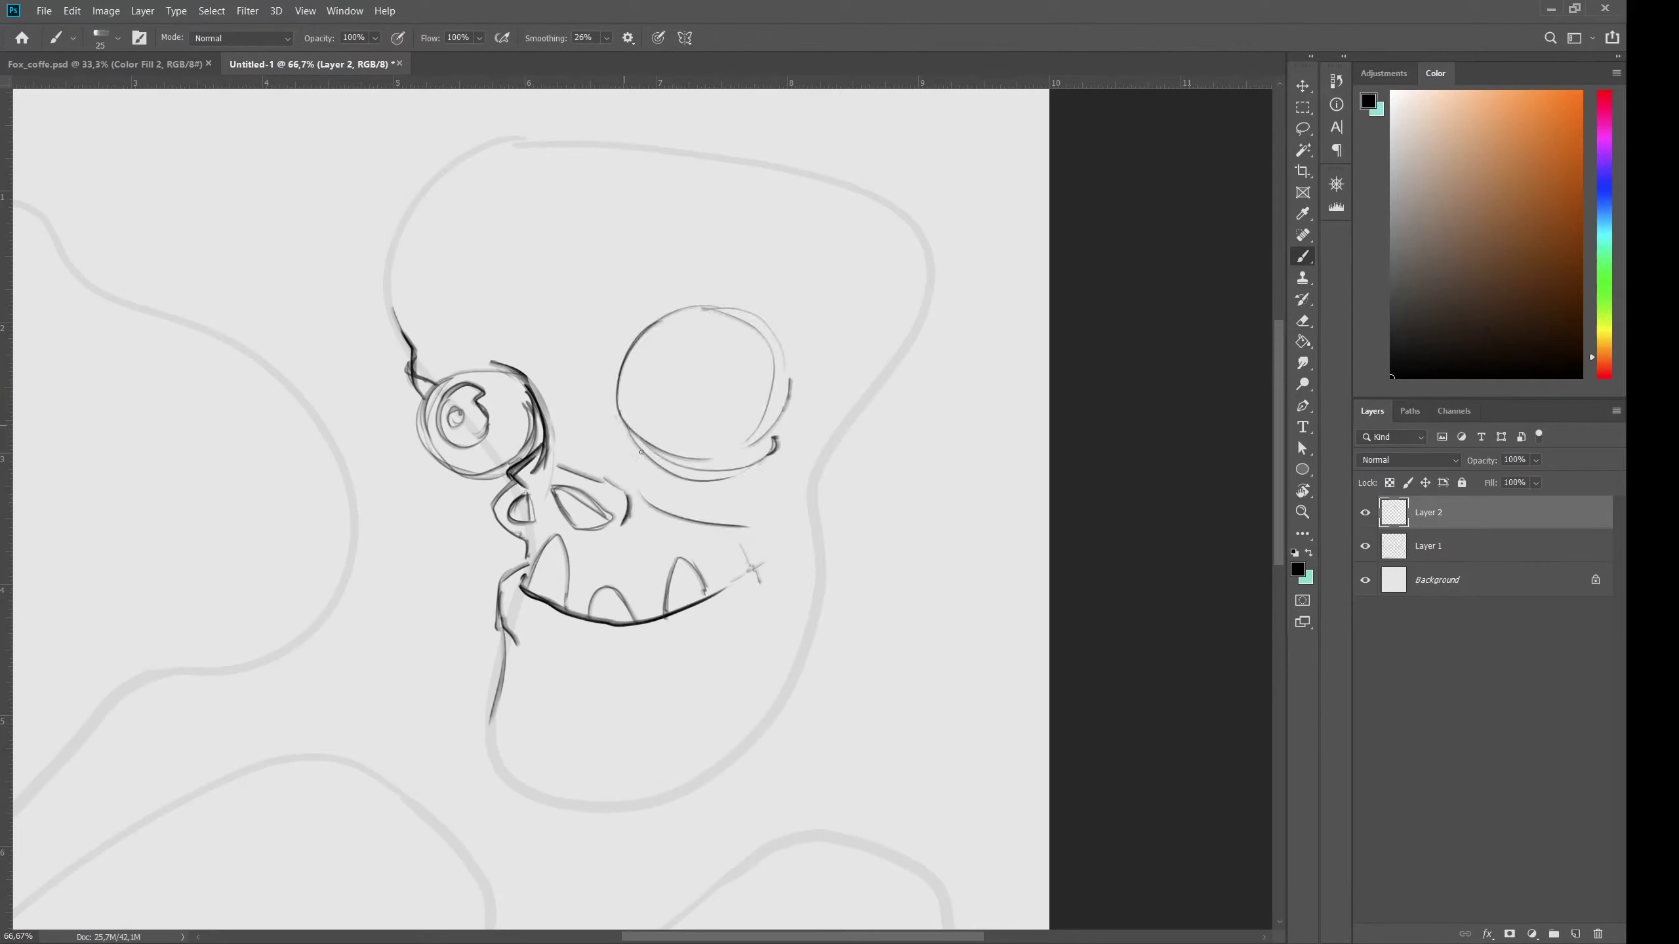
pyautogui.moveTo(620, 415); pyautogui.dragTo(715, 458)
# Draw the iris and pupil inside the large eye and darken the nearer nostril.
pyautogui.moveTo(661, 347); pyautogui.dragTo(692, 387)
pyautogui.moveTo(642, 385); pyautogui.dragTo(665, 378)
pyautogui.moveTo(557, 490); pyautogui.dragTo(607, 523)
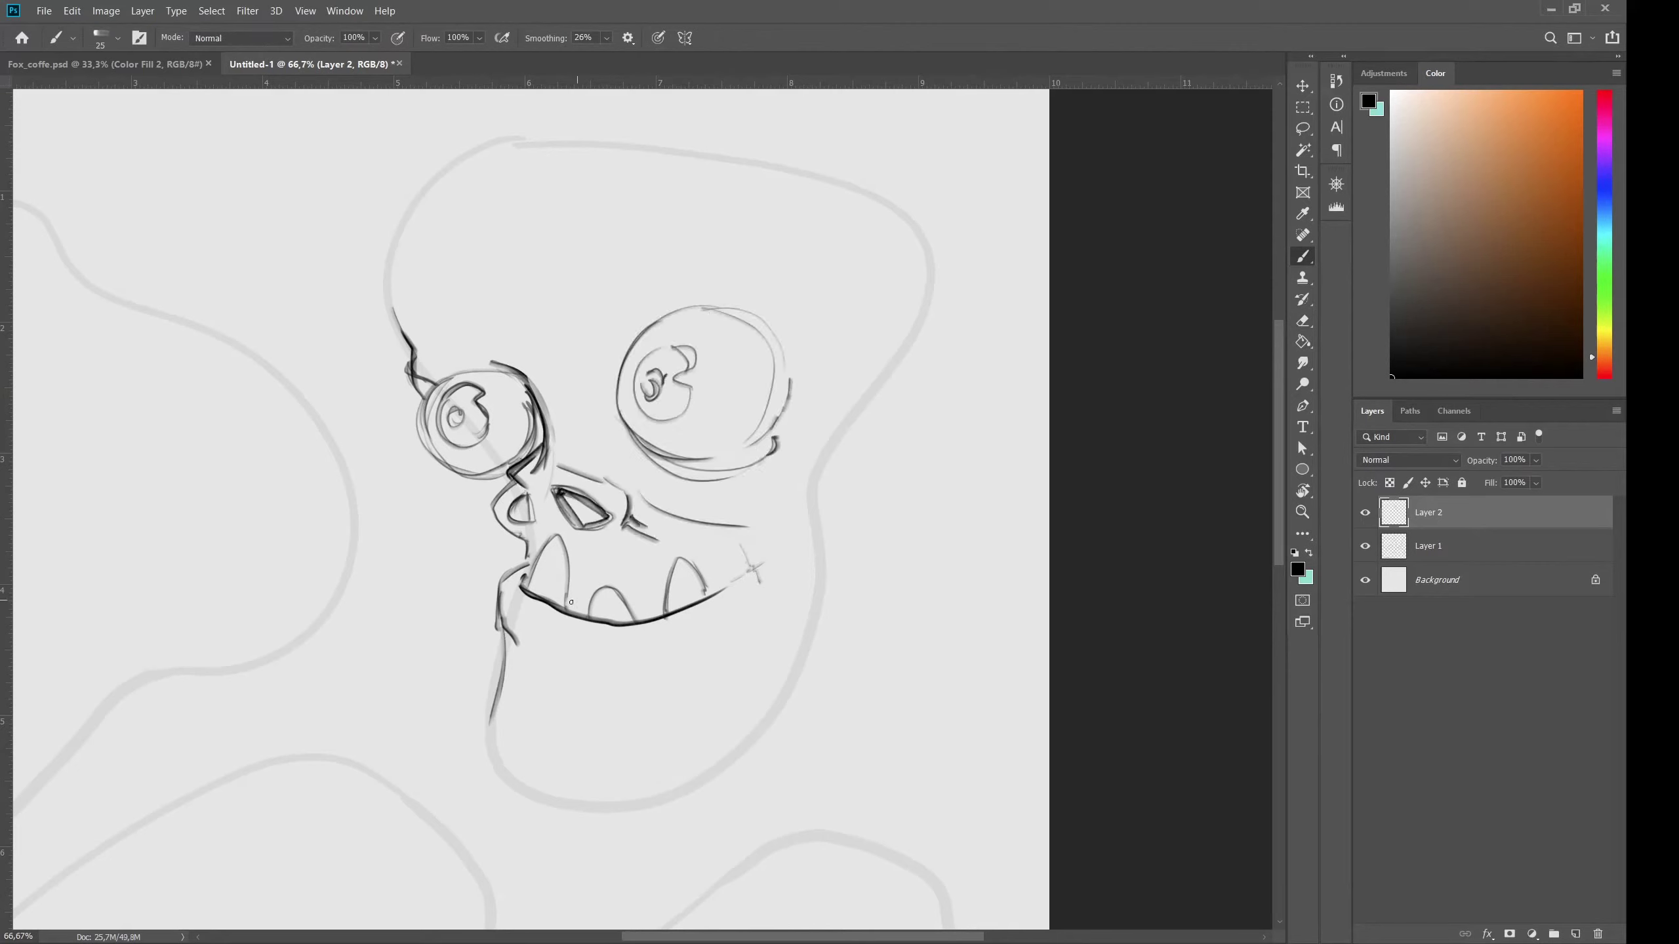
# Outline the jaw front, the mouth corner and the top of the skull, following the faint guide shape.
pyautogui.moveTo(503, 578); pyautogui.dragTo(494, 735)
pyautogui.scroll(-3, 530, 733)
pyautogui.moveTo(488, 651); pyautogui.dragTo(564, 725)
pyautogui.moveTo(848, 336); pyautogui.dragTo(745, 549)
pyautogui.moveTo(789, 471); pyautogui.dragTo(808, 452)
pyautogui.moveTo(336, 381); pyautogui.dragTo(375, 204)
pyautogui.moveTo(342, 389)
pyautogui.mouseDown()
pyautogui.moveTo(383, 209)
pyautogui.moveTo(492, 200)
pyautogui.moveTo(933, 261)
pyautogui.mouseUp()
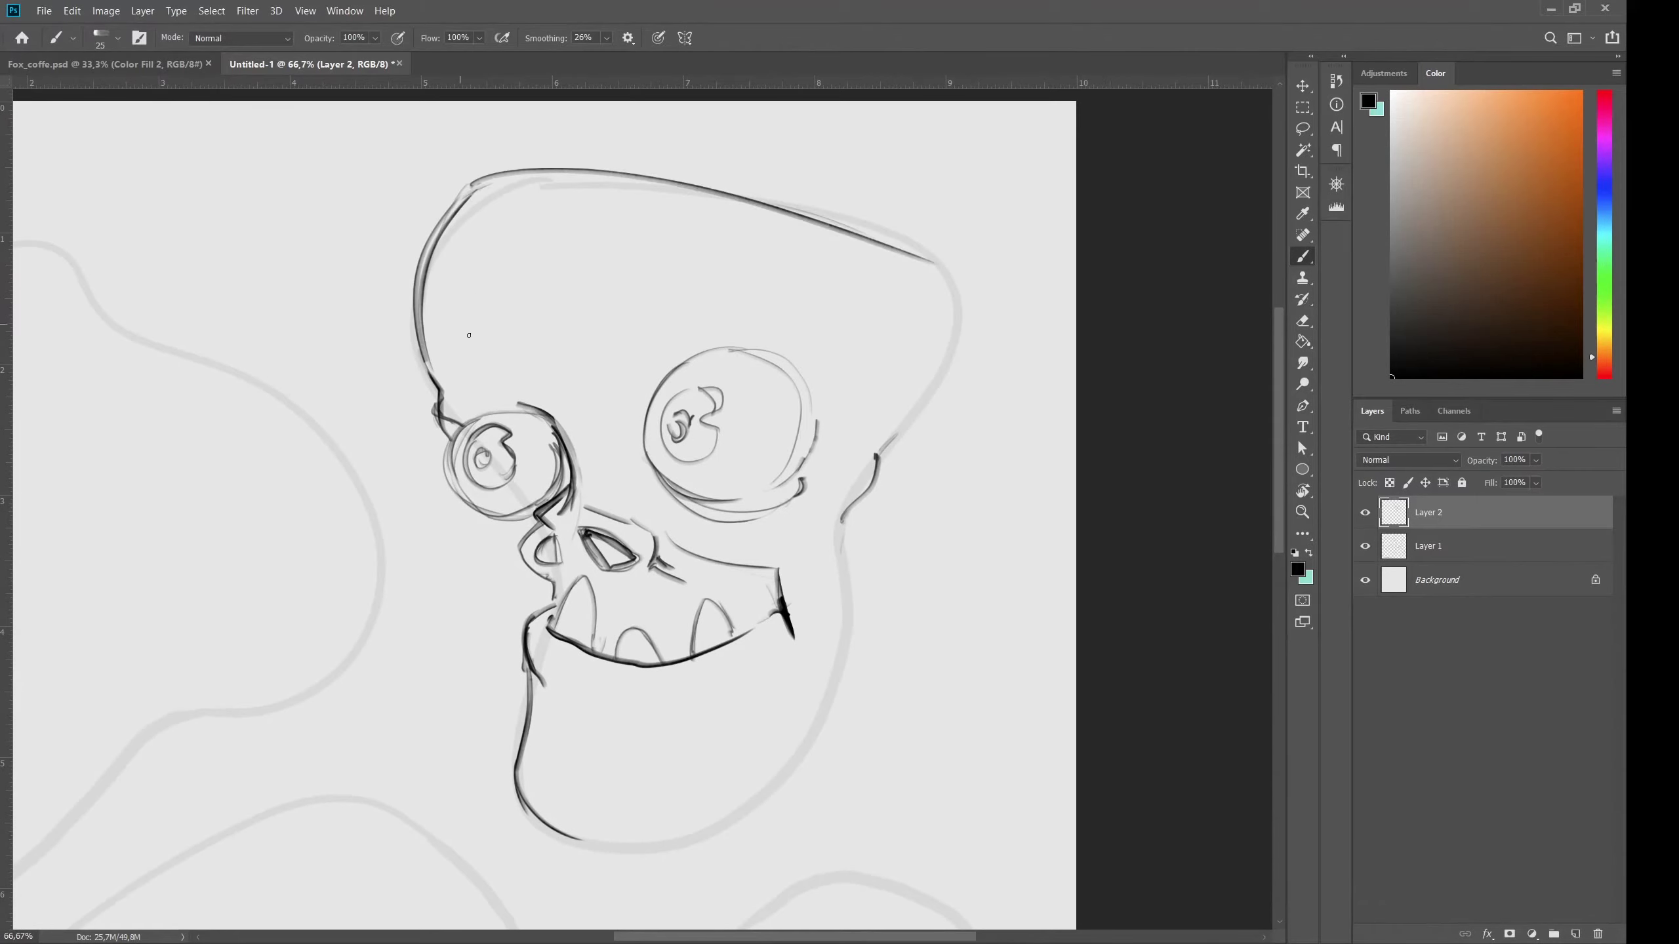
# Sketch two long curved wrinkles across the forehead above the eyes.
pyautogui.moveTo(457, 418)
pyautogui.mouseDown()
pyautogui.moveTo(729, 298)
pyautogui.moveTo(791, 311)
pyautogui.mouseUp()
pyautogui.hotkey('ctrl', 'alt', 'z')
pyautogui.click(760, 300)
pyautogui.moveTo(640, 288); pyautogui.dragTo(797, 305)
pyautogui.moveTo(488, 287); pyautogui.dragTo(714, 249)
pyautogui.moveTo(597, 254); pyautogui.dragTo(735, 247)
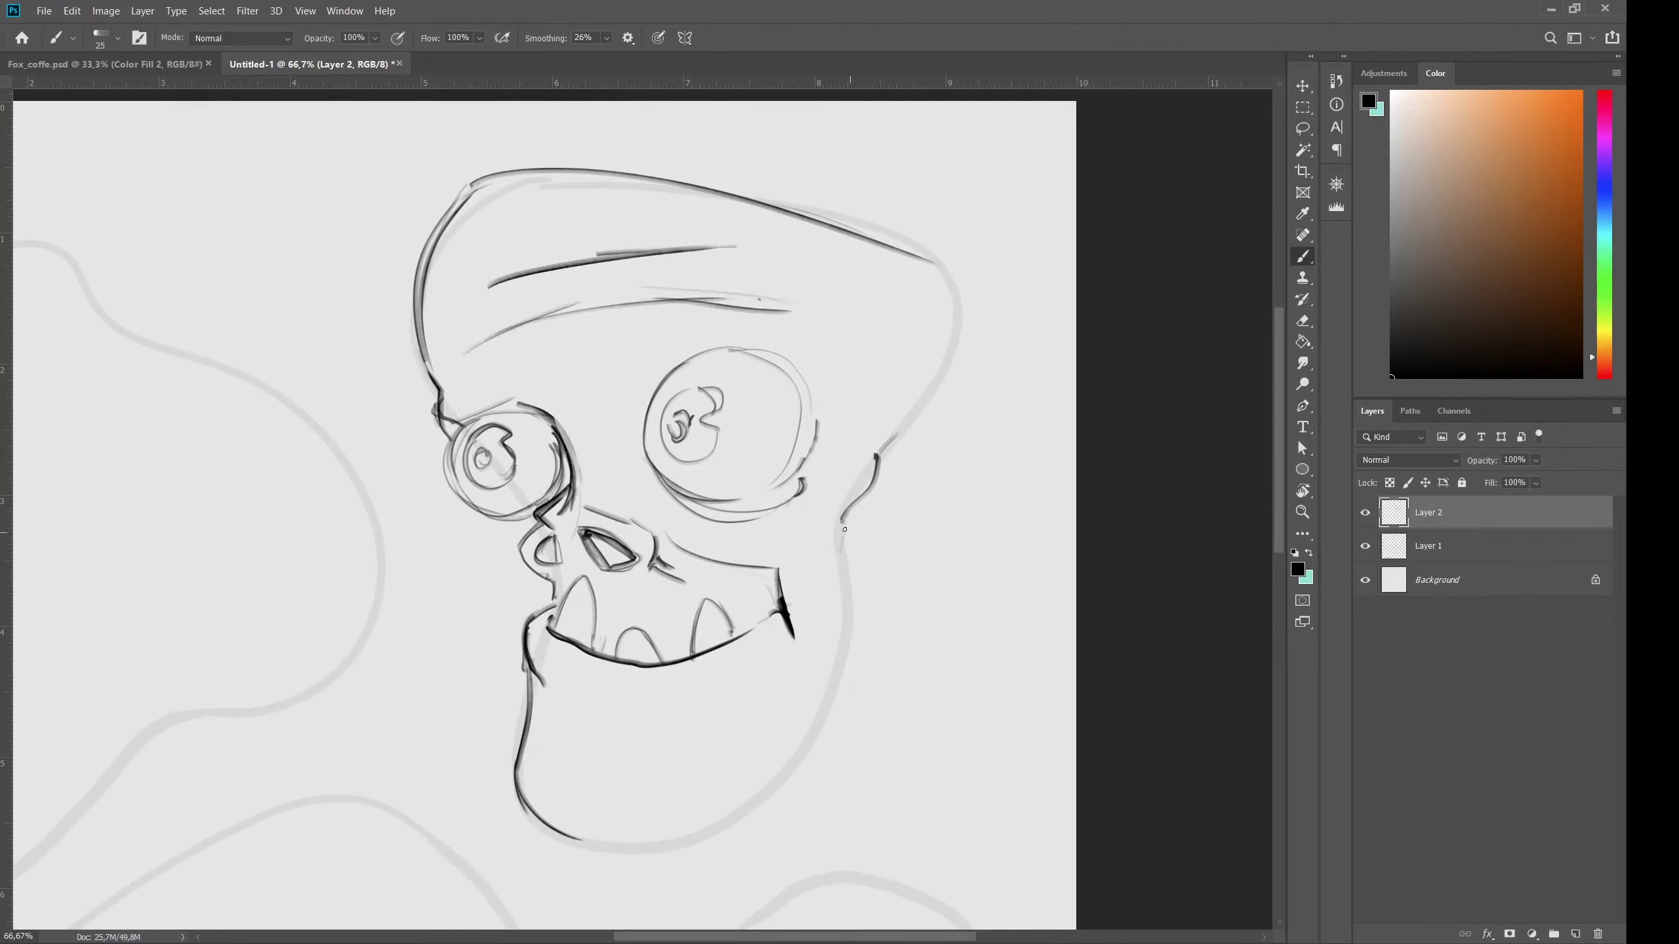
# Draw the small ear behind the large eye and close the back of the skull above it.
pyautogui.moveTo(905, 429); pyautogui.dragTo(837, 525)
pyautogui.moveTo(874, 438); pyautogui.dragTo(912, 410)
pyautogui.moveTo(936, 261); pyautogui.dragTo(910, 415)
pyautogui.moveTo(811, 216); pyautogui.dragTo(936, 262)
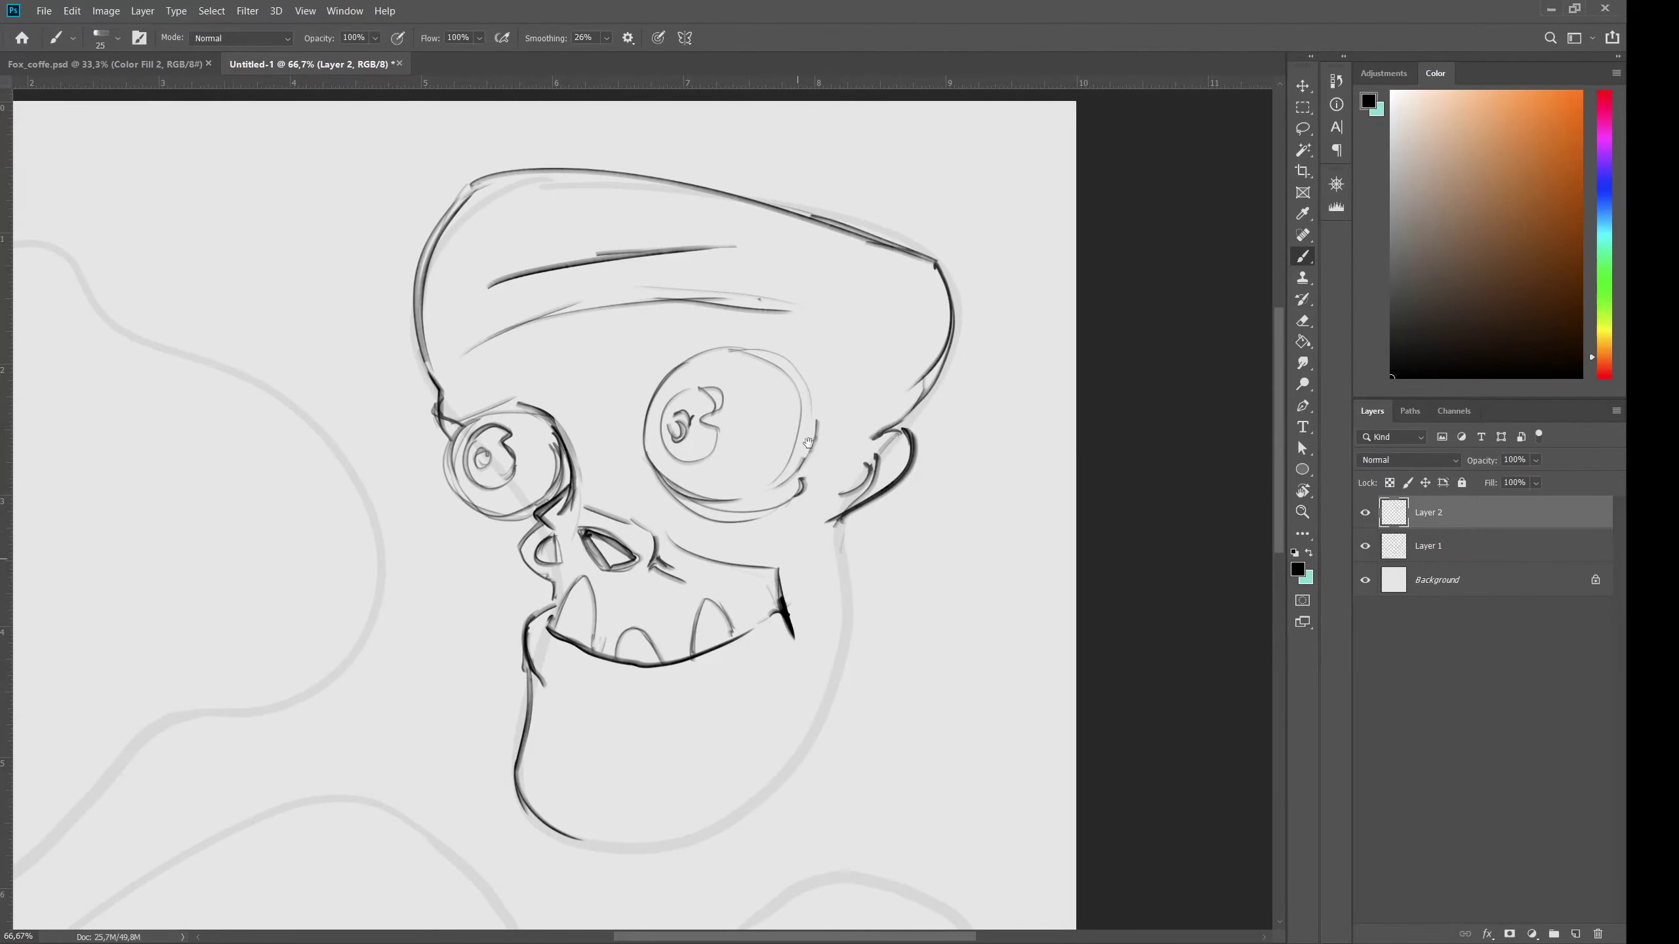
# Sketch the rear jaw edge below the ear and the bent crease that defines the chin.
pyautogui.moveTo(810, 443); pyautogui.dragTo(819, 340)
pyautogui.moveTo(839, 423); pyautogui.dragTo(860, 551)
pyautogui.moveTo(563, 732); pyautogui.dragTo(633, 746)
pyautogui.moveTo(566, 600)
pyautogui.mouseDown()
pyautogui.moveTo(664, 658)
pyautogui.moveTo(548, 632)
pyautogui.mouseUp()
pyautogui.moveTo(594, 605); pyautogui.dragTo(666, 688)
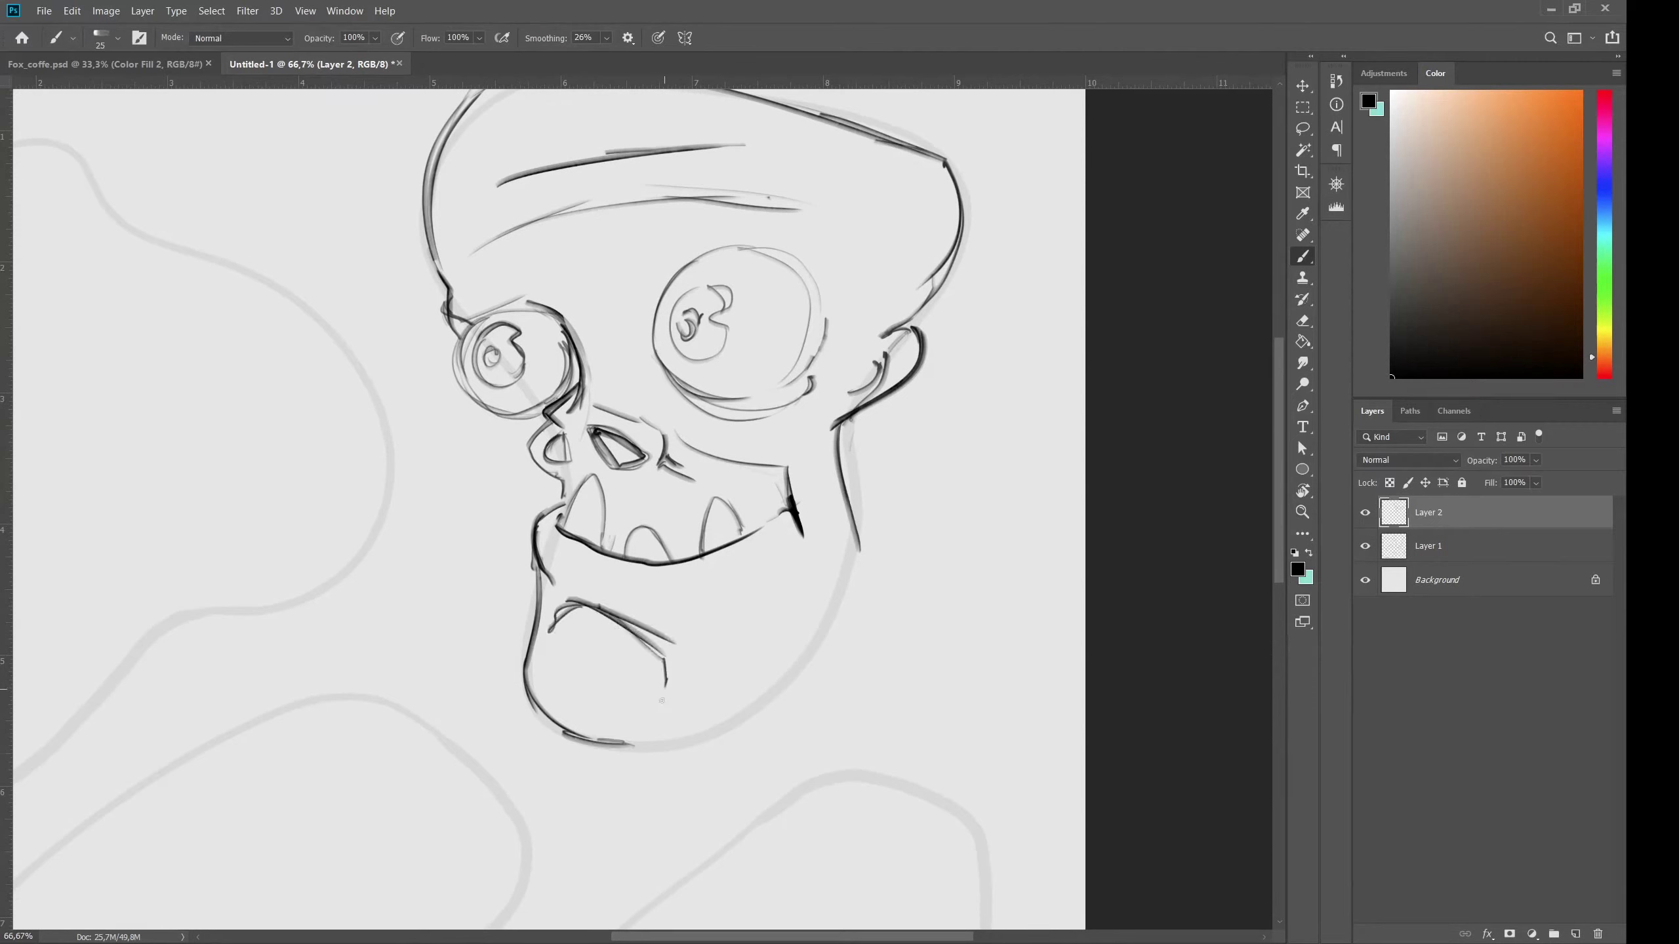
# Close the chin's underside and strengthen the jawline from the chin up to the rear jaw corner.
pyautogui.moveTo(621, 754); pyautogui.dragTo(667, 718)
pyautogui.moveTo(657, 740); pyautogui.dragTo(741, 698)
pyautogui.moveTo(859, 553); pyautogui.dragTo(710, 722)
pyautogui.moveTo(575, 740)
pyautogui.mouseDown()
pyautogui.moveTo(664, 726)
pyautogui.moveTo(553, 718)
pyautogui.mouseUp()
# Reinforce the nose profile and add the eye bags and the upper lid line around the eyes.
pyautogui.moveTo(544, 408); pyautogui.dragTo(562, 503)
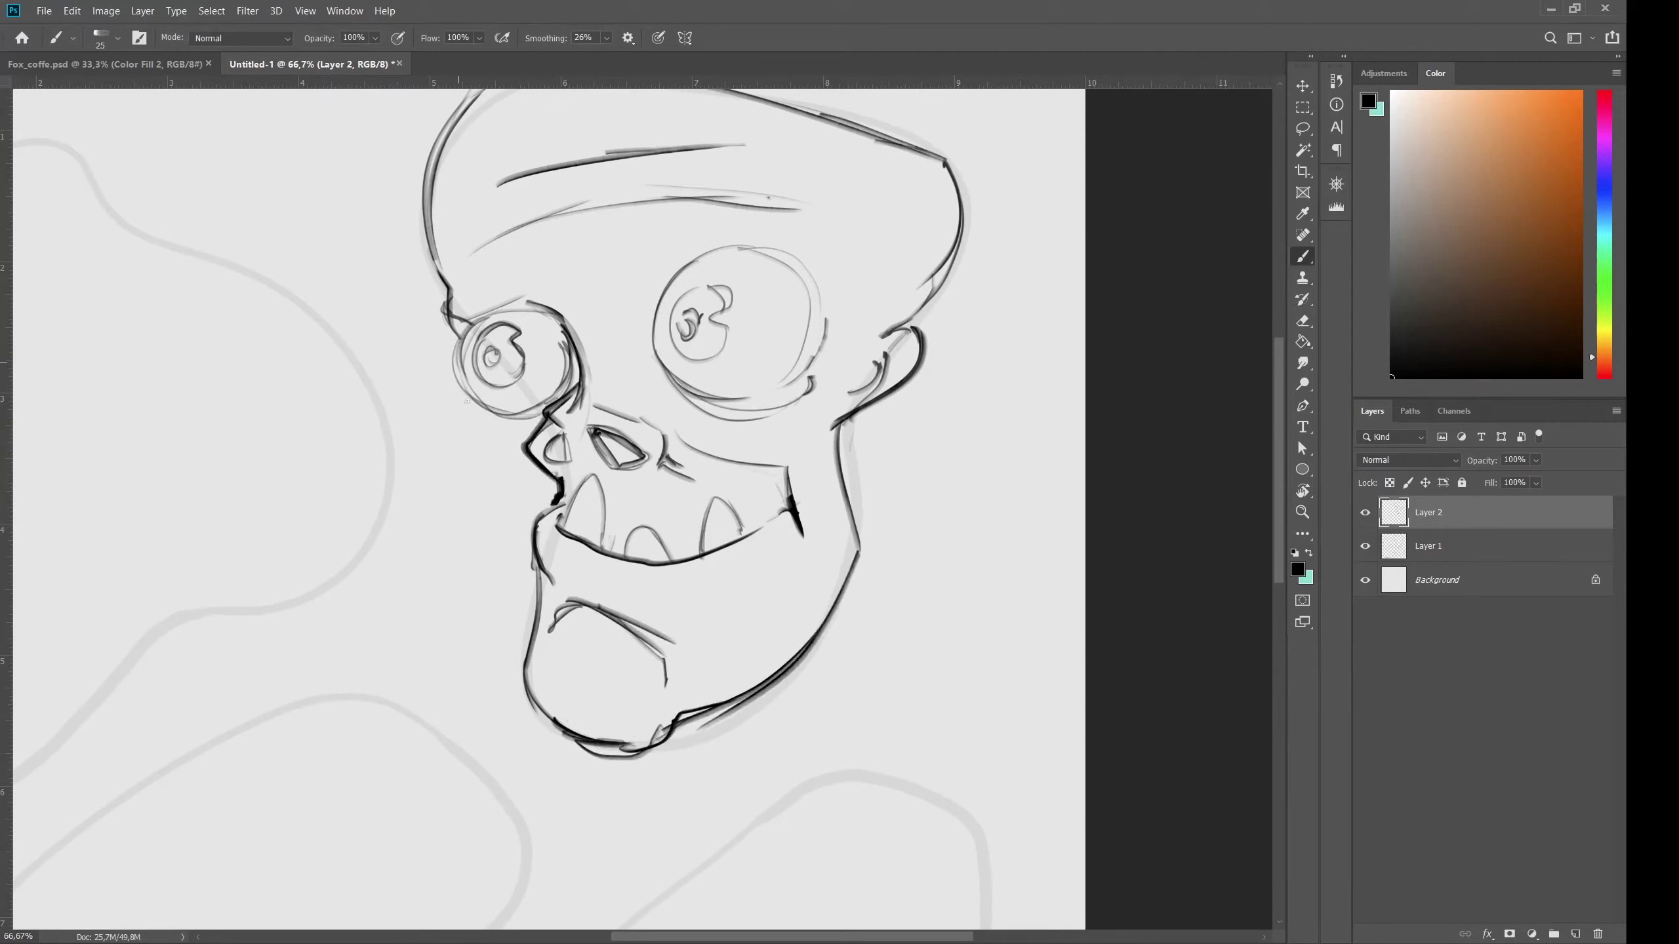
pyautogui.moveTo(479, 411); pyautogui.dragTo(527, 445)
pyautogui.moveTo(820, 363); pyautogui.dragTo(842, 397)
pyautogui.moveTo(790, 448); pyautogui.dragTo(819, 364)
pyautogui.moveTo(642, 251)
pyautogui.mouseDown()
pyautogui.moveTo(786, 256)
pyautogui.moveTo(843, 280)
pyautogui.mouseUp()
pyautogui.moveTo(823, 289); pyautogui.dragTo(845, 281)
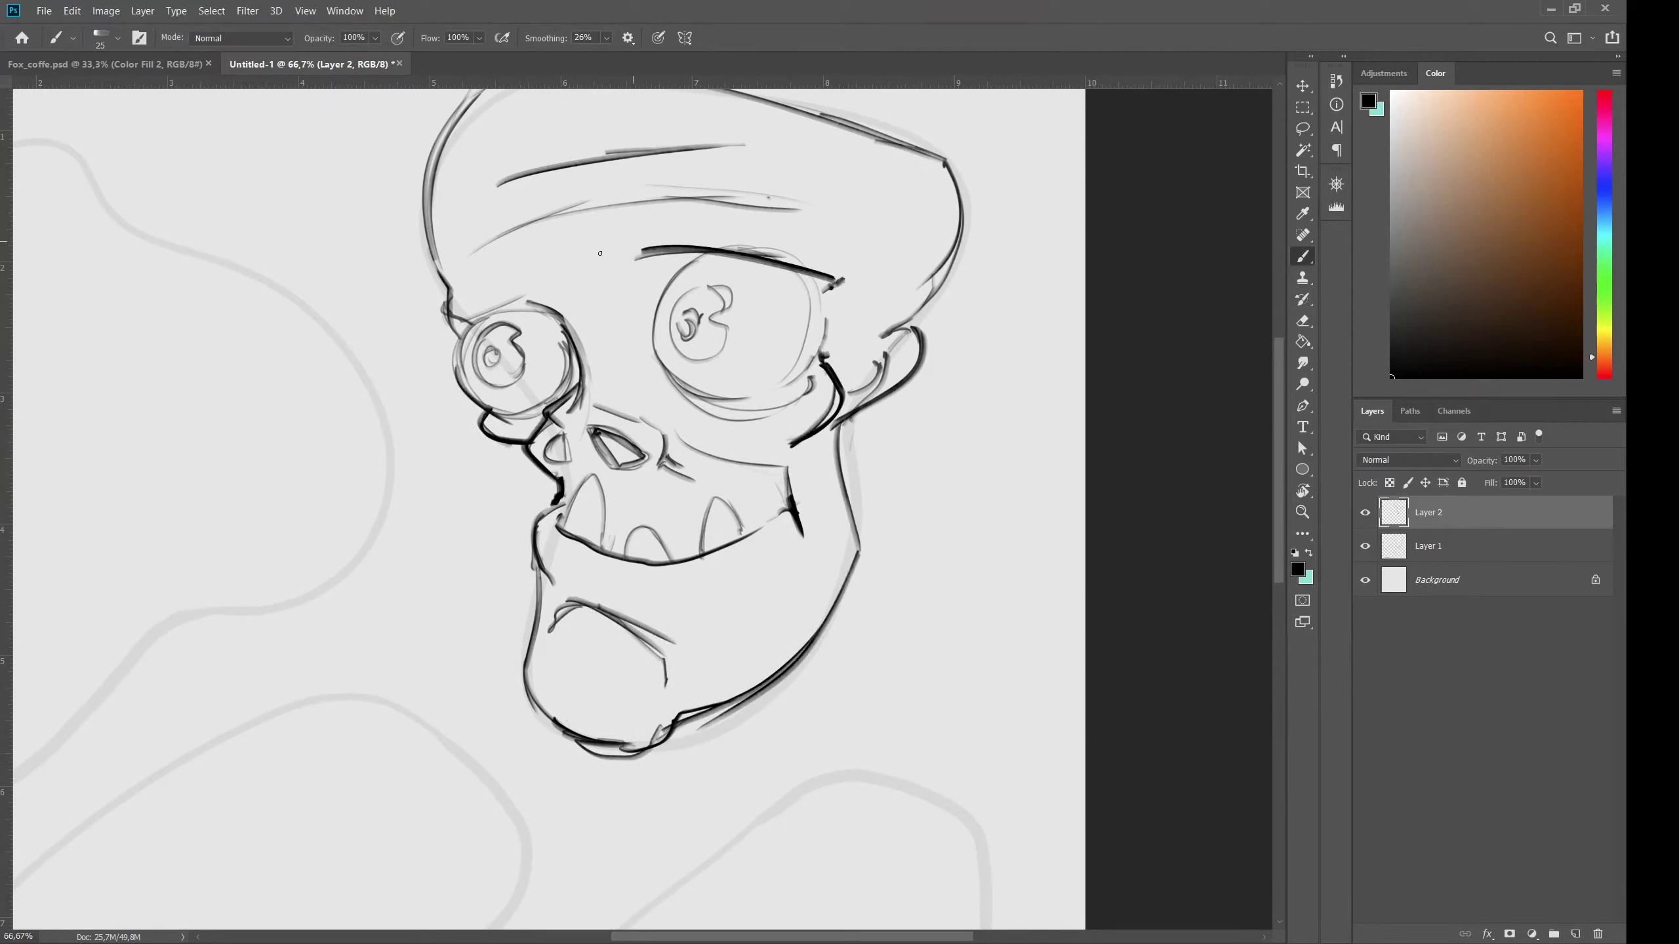
# Draw frowning brow creases between the eyes and darken the rims of both eye sockets.
pyautogui.moveTo(547, 230); pyautogui.dragTo(667, 259)
pyautogui.moveTo(502, 270); pyautogui.dragTo(585, 316)
pyautogui.moveTo(629, 306); pyautogui.dragTo(625, 358)
pyautogui.moveTo(661, 283); pyautogui.dragTo(692, 400)
pyautogui.moveTo(460, 335)
pyautogui.mouseDown()
pyautogui.moveTo(525, 302)
pyautogui.moveTo(558, 316)
pyautogui.mouseUp()
pyautogui.moveTo(662, 280)
pyautogui.mouseDown()
pyautogui.moveTo(654, 335)
pyautogui.moveTo(690, 355)
pyautogui.mouseUp()
# Erase the large eye's iris and redraw it with a highlight at the outer side of the eyeball.
pyautogui.press('e')
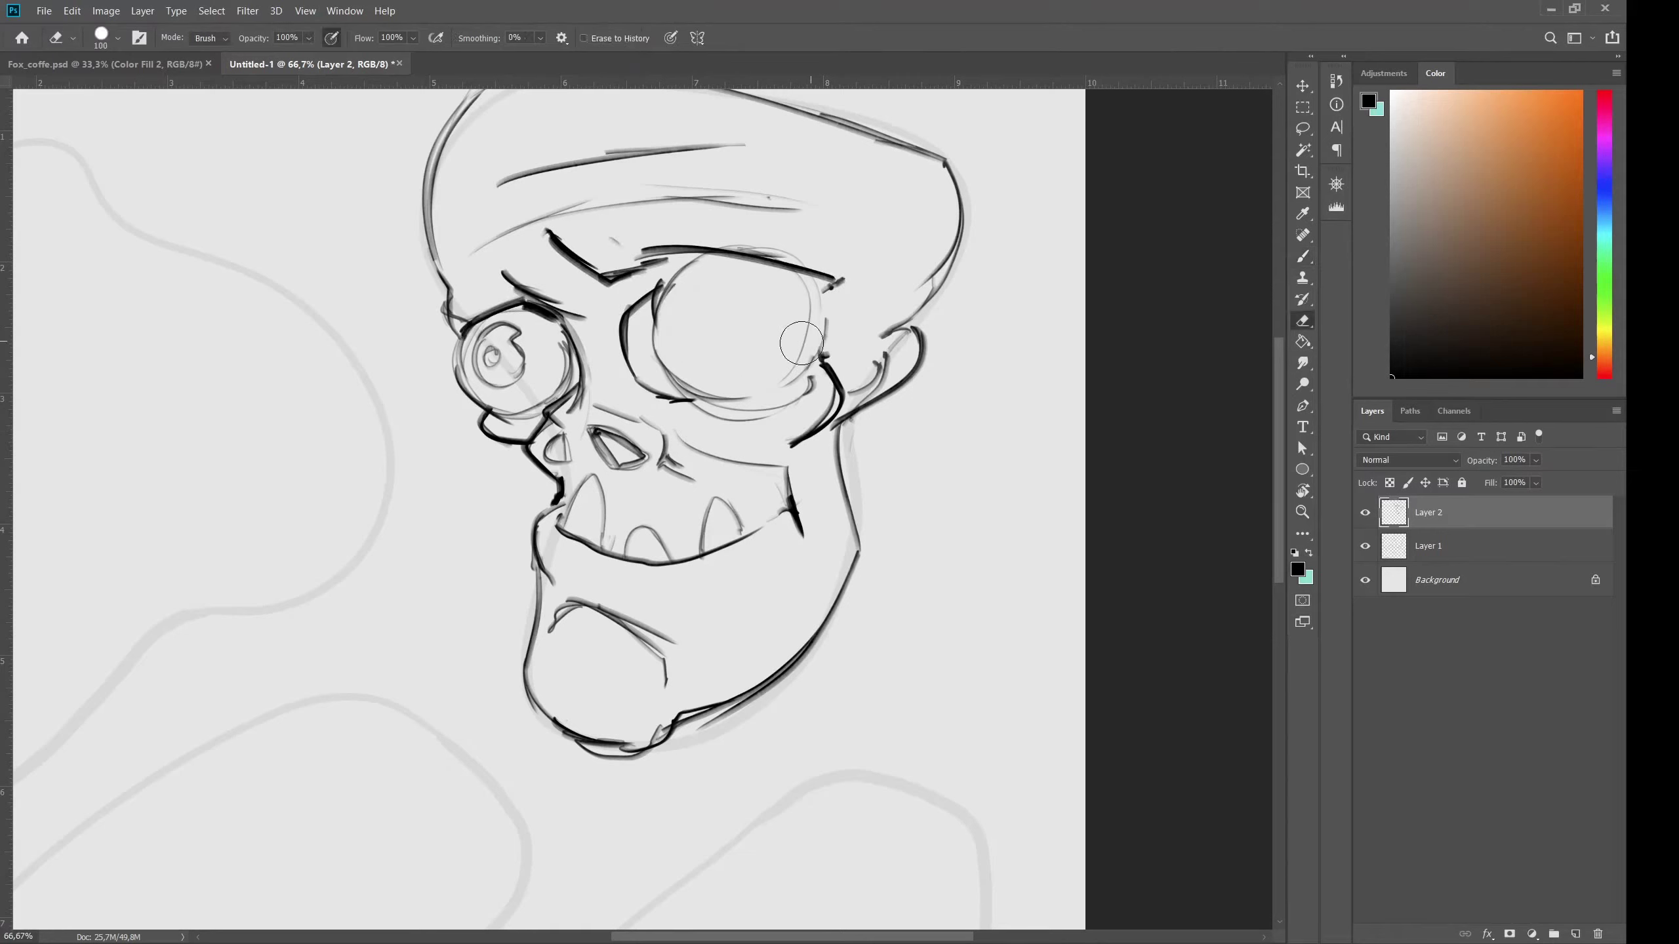
pyautogui.press('b')
pyautogui.moveTo(747, 265)
pyautogui.mouseDown()
pyautogui.moveTo(800, 336)
pyautogui.moveTo(735, 347)
pyautogui.mouseUp()
pyautogui.moveTo(779, 272); pyautogui.dragTo(797, 299)
pyautogui.moveTo(786, 277); pyautogui.dragTo(822, 343)
pyautogui.moveTo(749, 318)
pyautogui.mouseDown()
pyautogui.moveTo(728, 350)
pyautogui.moveTo(747, 362)
pyautogui.mouseUp()
pyautogui.moveTo(822, 347); pyautogui.dragTo(705, 417)
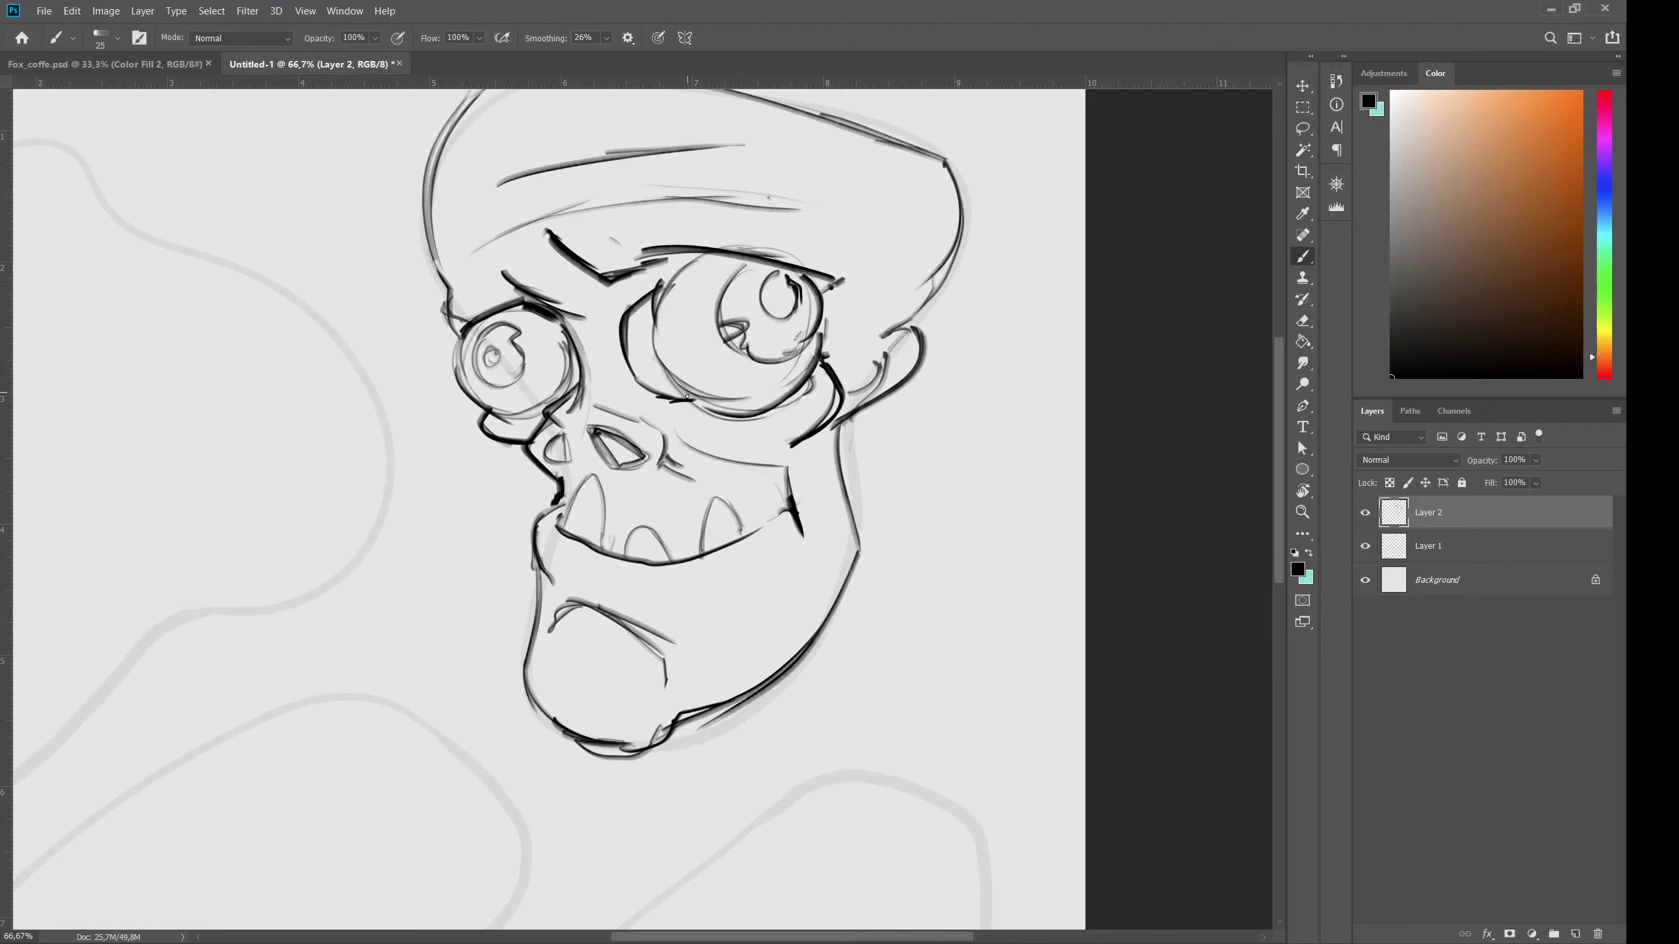
# Clean up the inner rim of the small eye and redraw the nose bridge and nostrils with bold lines.
pyautogui.moveTo(719, 301); pyautogui.dragTo(655, 397)
pyautogui.moveTo(644, 324); pyautogui.dragTo(581, 429)
pyautogui.press('e')
pyautogui.press('b')
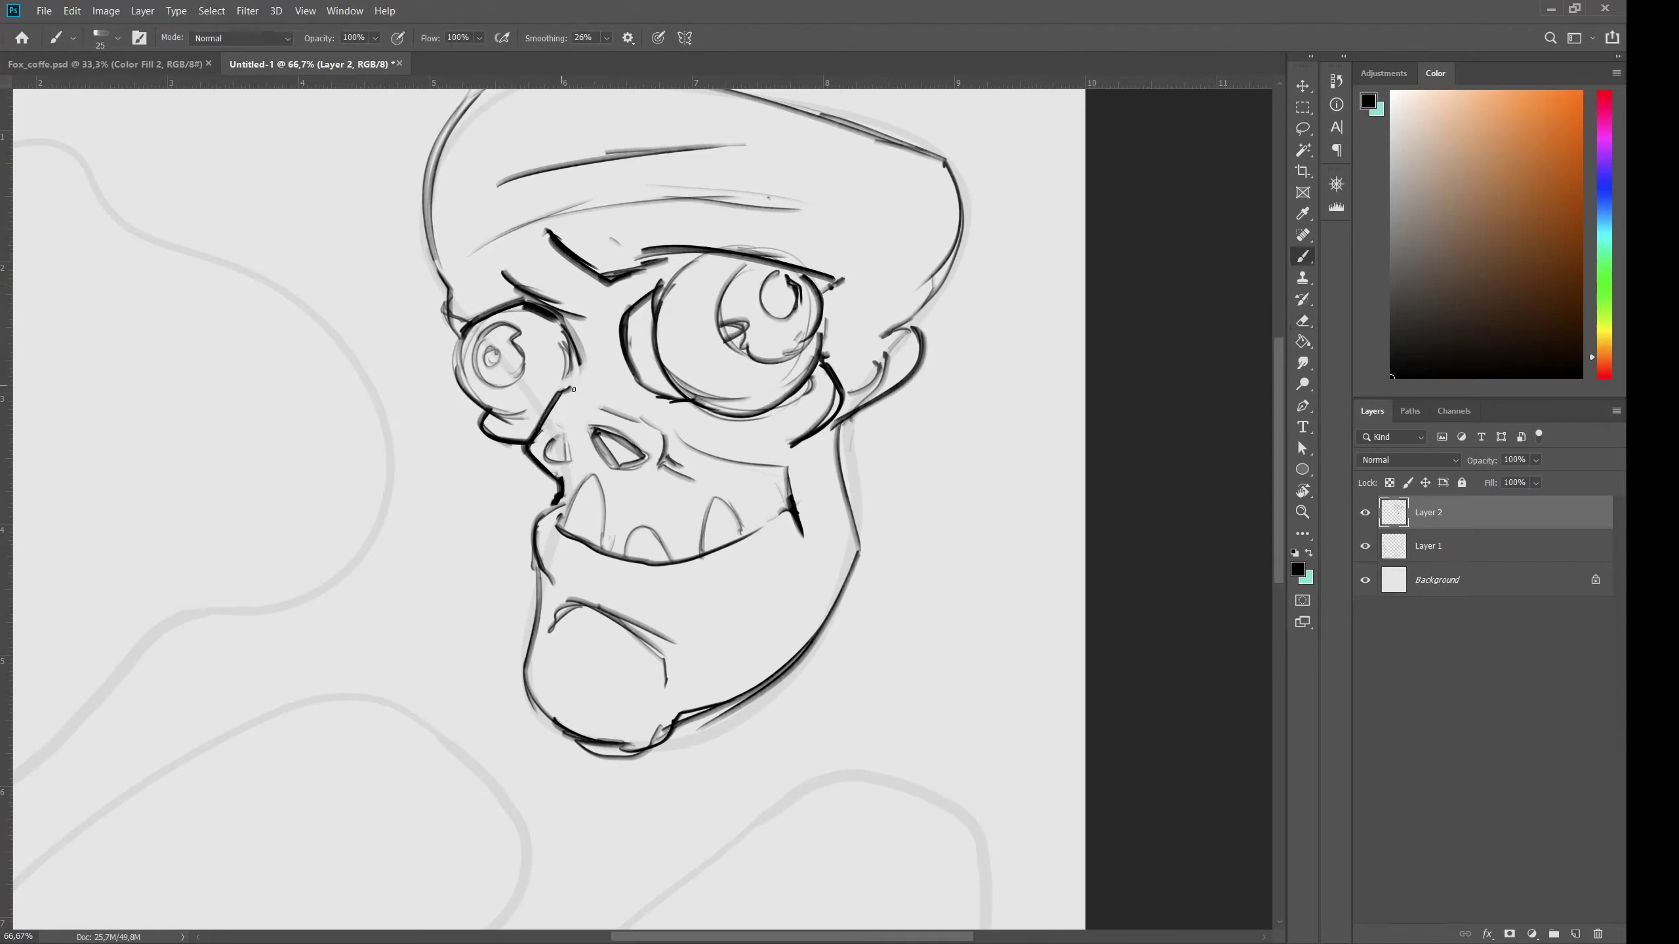
pyautogui.moveTo(580, 310); pyautogui.dragTo(550, 457)
pyautogui.moveTo(586, 414)
pyautogui.mouseDown()
pyautogui.moveTo(600, 445)
pyautogui.moveTo(666, 463)
pyautogui.mouseUp()
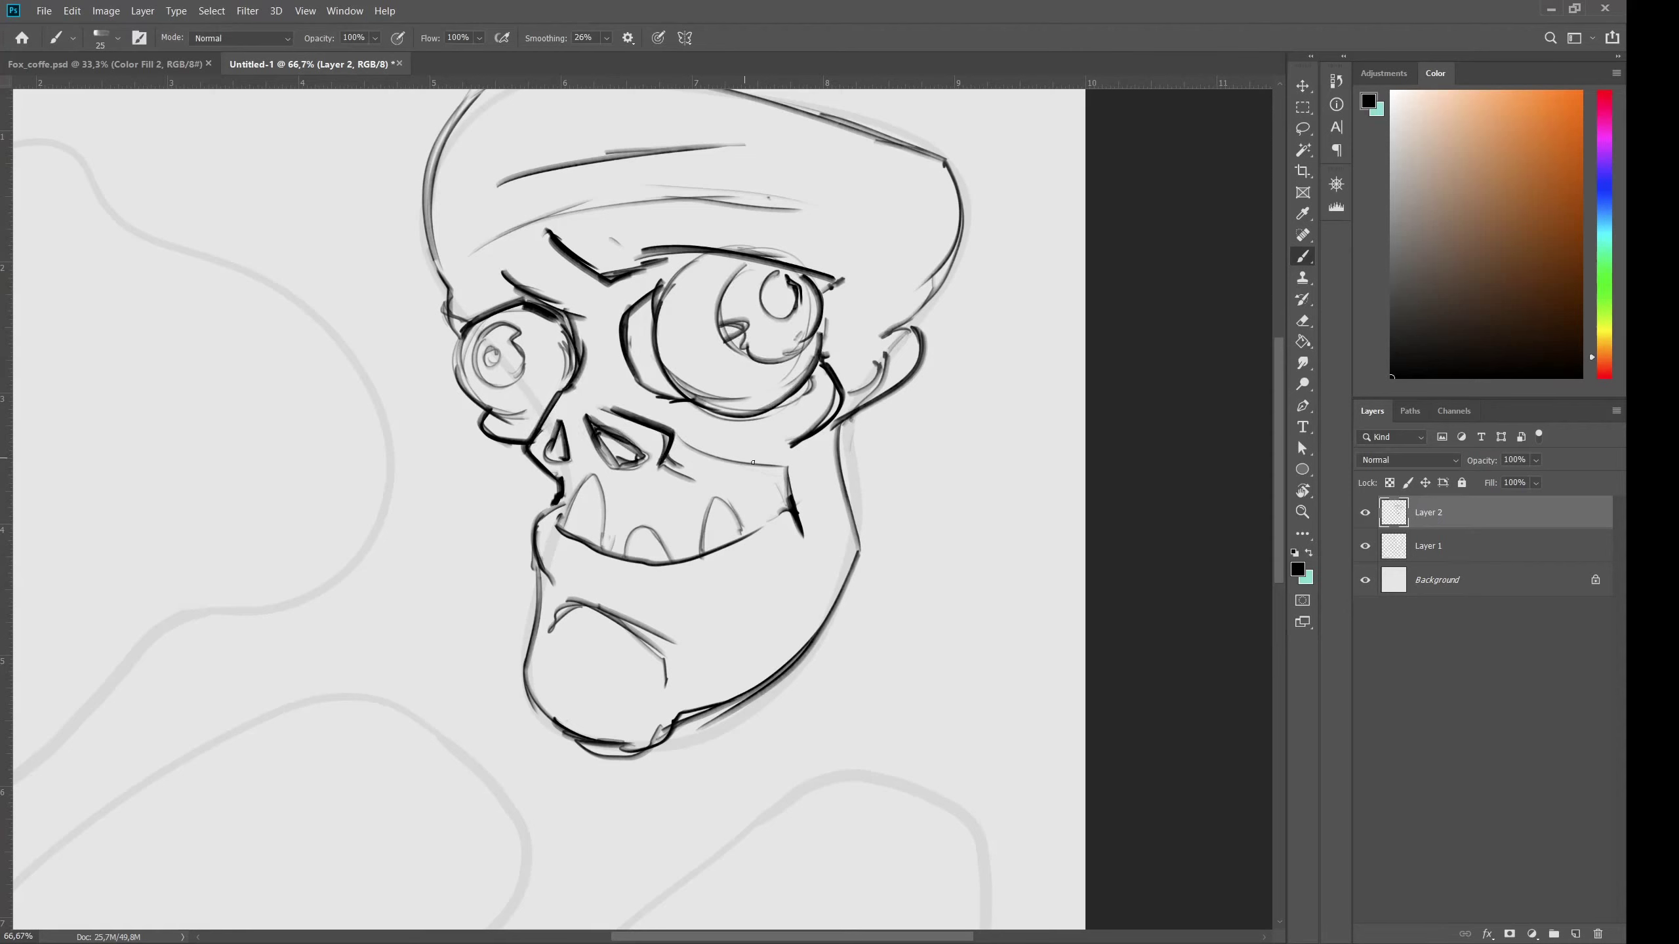
# Thicken the large eye's outline and highlight, and darken the small eye's pupil.
pyautogui.moveTo(669, 397); pyautogui.dragTo(754, 415)
pyautogui.moveTo(779, 271); pyautogui.dragTo(789, 318)
pyautogui.moveTo(710, 255); pyautogui.dragTo(648, 304)
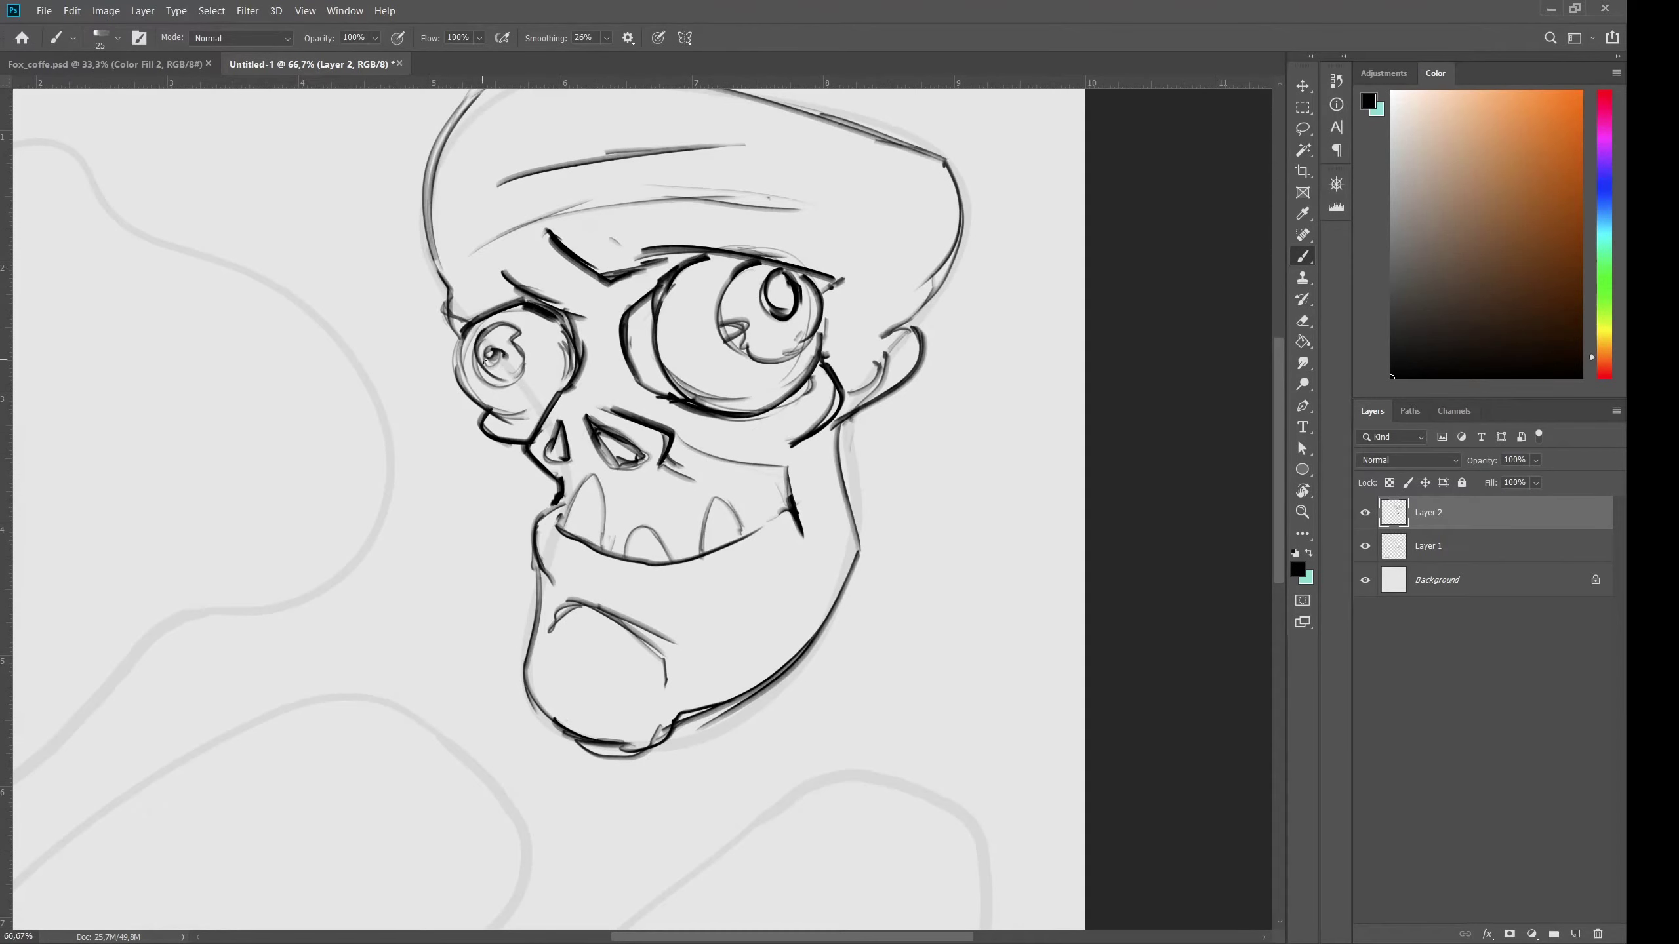
pyautogui.moveTo(485, 362); pyautogui.dragTo(488, 351)
# Draw cylindrical bolts on both sides of the head and add radial lines in the large iris.
pyautogui.moveTo(595, 397); pyautogui.dragTo(518, 480)
pyautogui.moveTo(787, 349); pyautogui.dragTo(840, 338)
pyautogui.moveTo(790, 341)
pyautogui.mouseDown()
pyautogui.moveTo(785, 398)
pyautogui.moveTo(843, 386)
pyautogui.mouseUp()
pyautogui.moveTo(834, 335); pyautogui.dragTo(846, 401)
pyautogui.moveTo(367, 365); pyautogui.dragTo(320, 371)
pyautogui.moveTo(322, 362)
pyautogui.mouseDown()
pyautogui.moveTo(315, 391)
pyautogui.moveTo(380, 358)
pyautogui.mouseUp()
pyautogui.moveTo(374, 390); pyautogui.dragTo(323, 411)
pyautogui.moveTo(673, 438); pyautogui.dragTo(694, 397)
pyautogui.moveTo(712, 426); pyautogui.dragTo(681, 383)
# Outline pointed teeth along the mouth and fill the dark gaps between them.
pyautogui.moveTo(486, 614); pyautogui.dragTo(513, 561)
pyautogui.moveTo(513, 561)
pyautogui.mouseDown()
pyautogui.moveTo(532, 603)
pyautogui.moveTo(526, 574)
pyautogui.mouseUp()
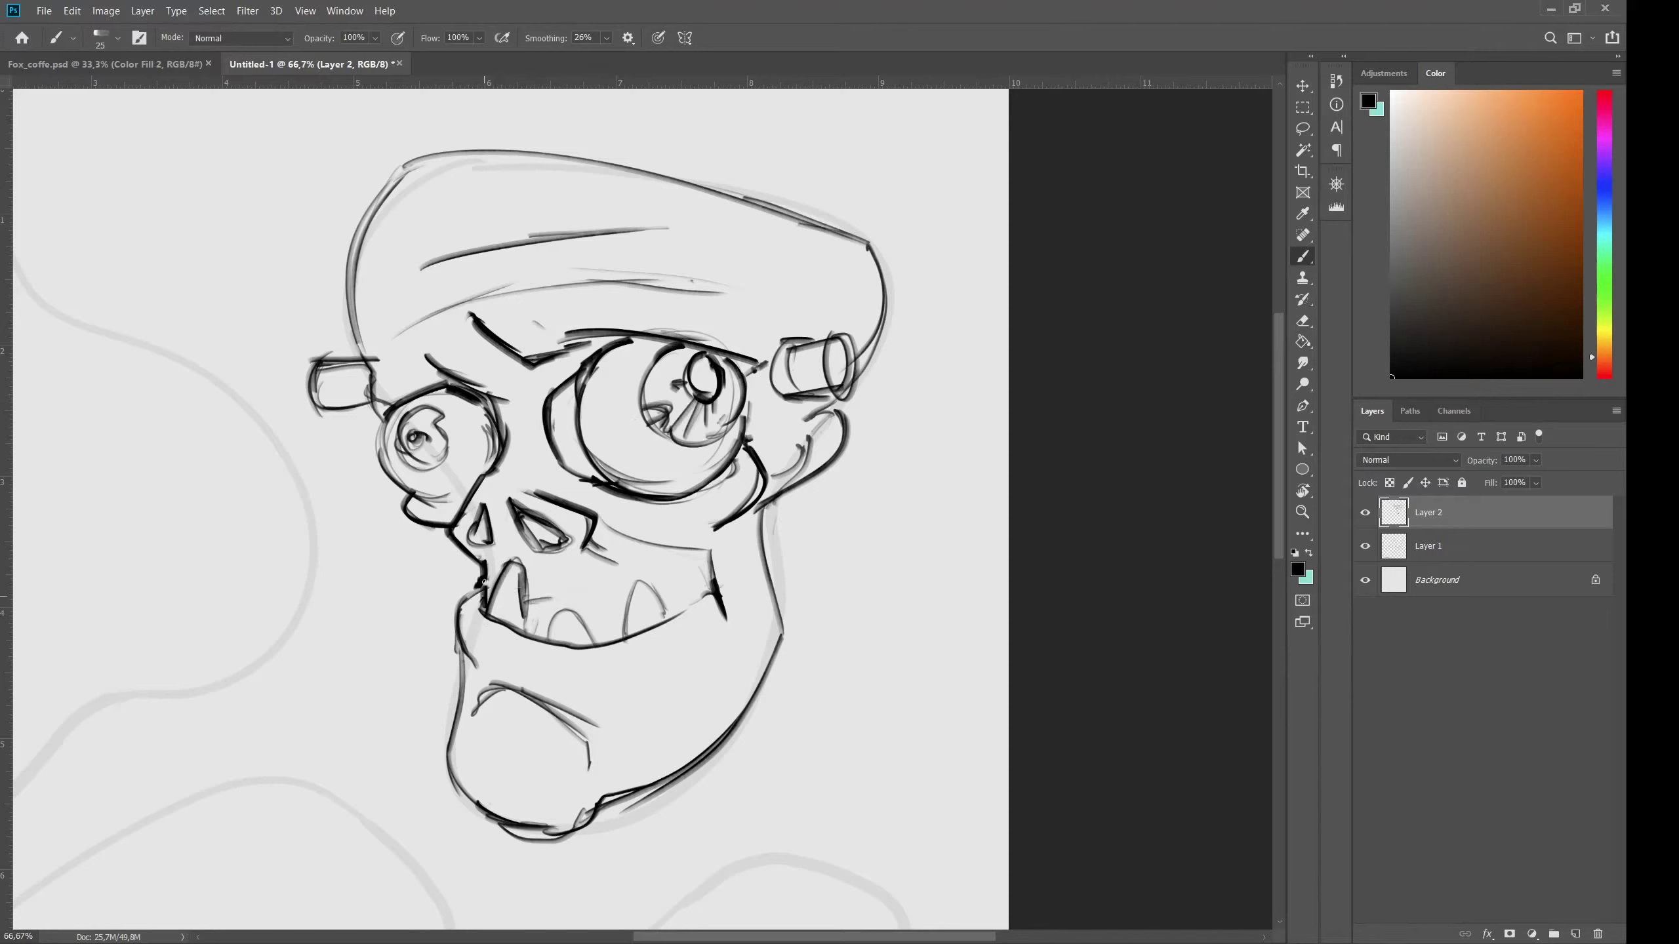
pyautogui.moveTo(524, 636)
pyautogui.mouseDown()
pyautogui.moveTo(557, 625)
pyautogui.moveTo(593, 647)
pyautogui.mouseUp()
pyautogui.moveTo(663, 585)
pyautogui.mouseDown()
pyautogui.moveTo(692, 608)
pyautogui.moveTo(674, 614)
pyautogui.mouseUp()
pyautogui.moveTo(685, 596)
pyautogui.mouseDown()
pyautogui.moveTo(710, 596)
pyautogui.moveTo(599, 621)
pyautogui.mouseUp()
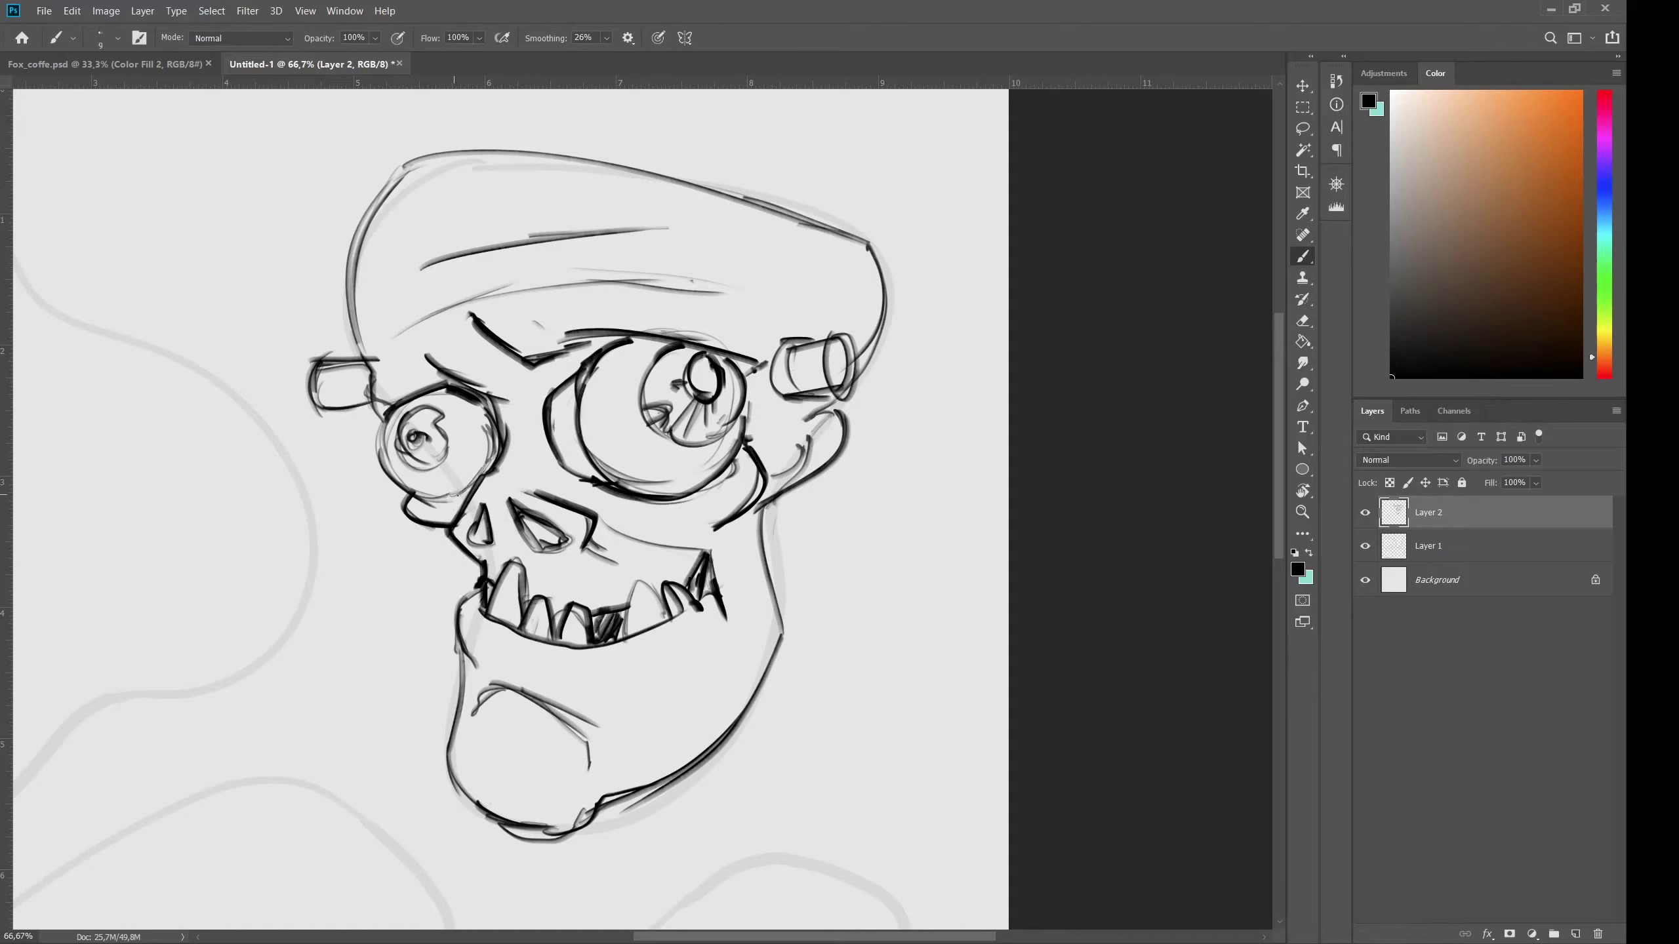
pyautogui.moveTo(690, 596); pyautogui.dragTo(712, 582)
# Erase the overshoot at the mouth corner, sketch a fold line below the mouth and tidy the nostril.
pyautogui.press('e')
pyautogui.moveTo(729, 575); pyautogui.dragTo(701, 666)
pyautogui.press('b')
pyautogui.moveTo(722, 609); pyautogui.dragTo(620, 684)
pyautogui.moveTo(696, 645); pyautogui.dragTo(598, 693)
pyautogui.press('e')
pyautogui.moveTo(538, 530)
pyautogui.mouseDown()
pyautogui.moveTo(557, 541)
pyautogui.moveTo(511, 516)
pyautogui.mouseUp()
# In the empty guide shape beside the first head, sketch a creature's mouth line down to the snout tip and its eye.
pyautogui.moveTo(229, 562)
pyautogui.mouseDown()
pyautogui.moveTo(626, 484)
pyautogui.moveTo(623, 503)
pyautogui.mouseUp()
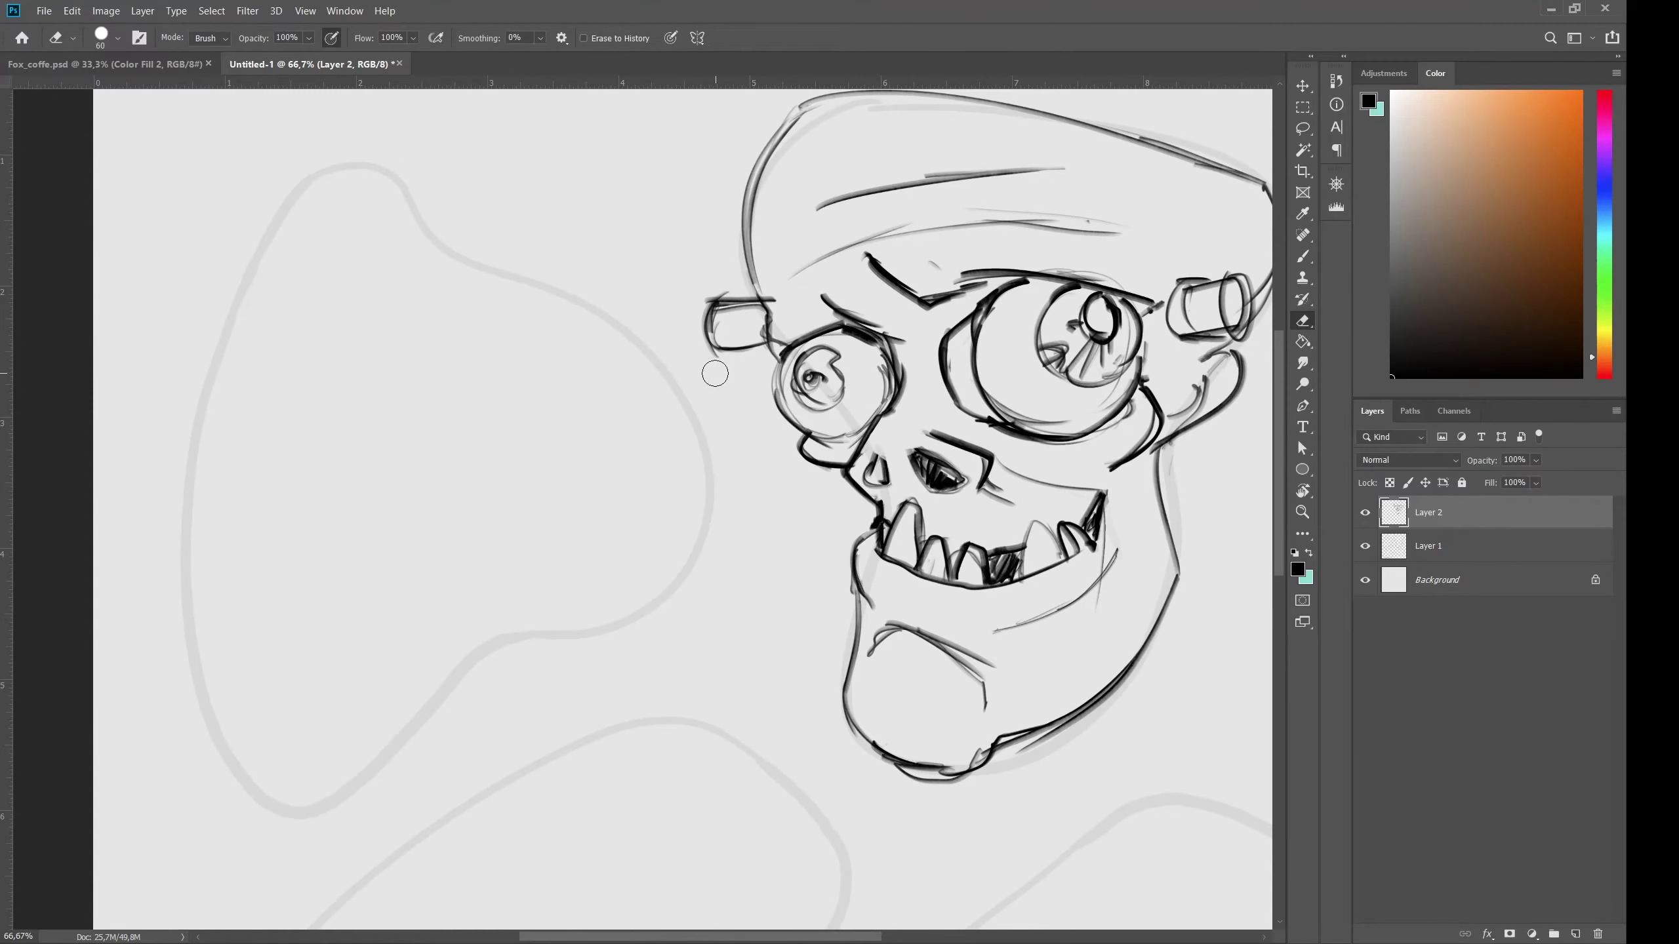
pyautogui.press('b')
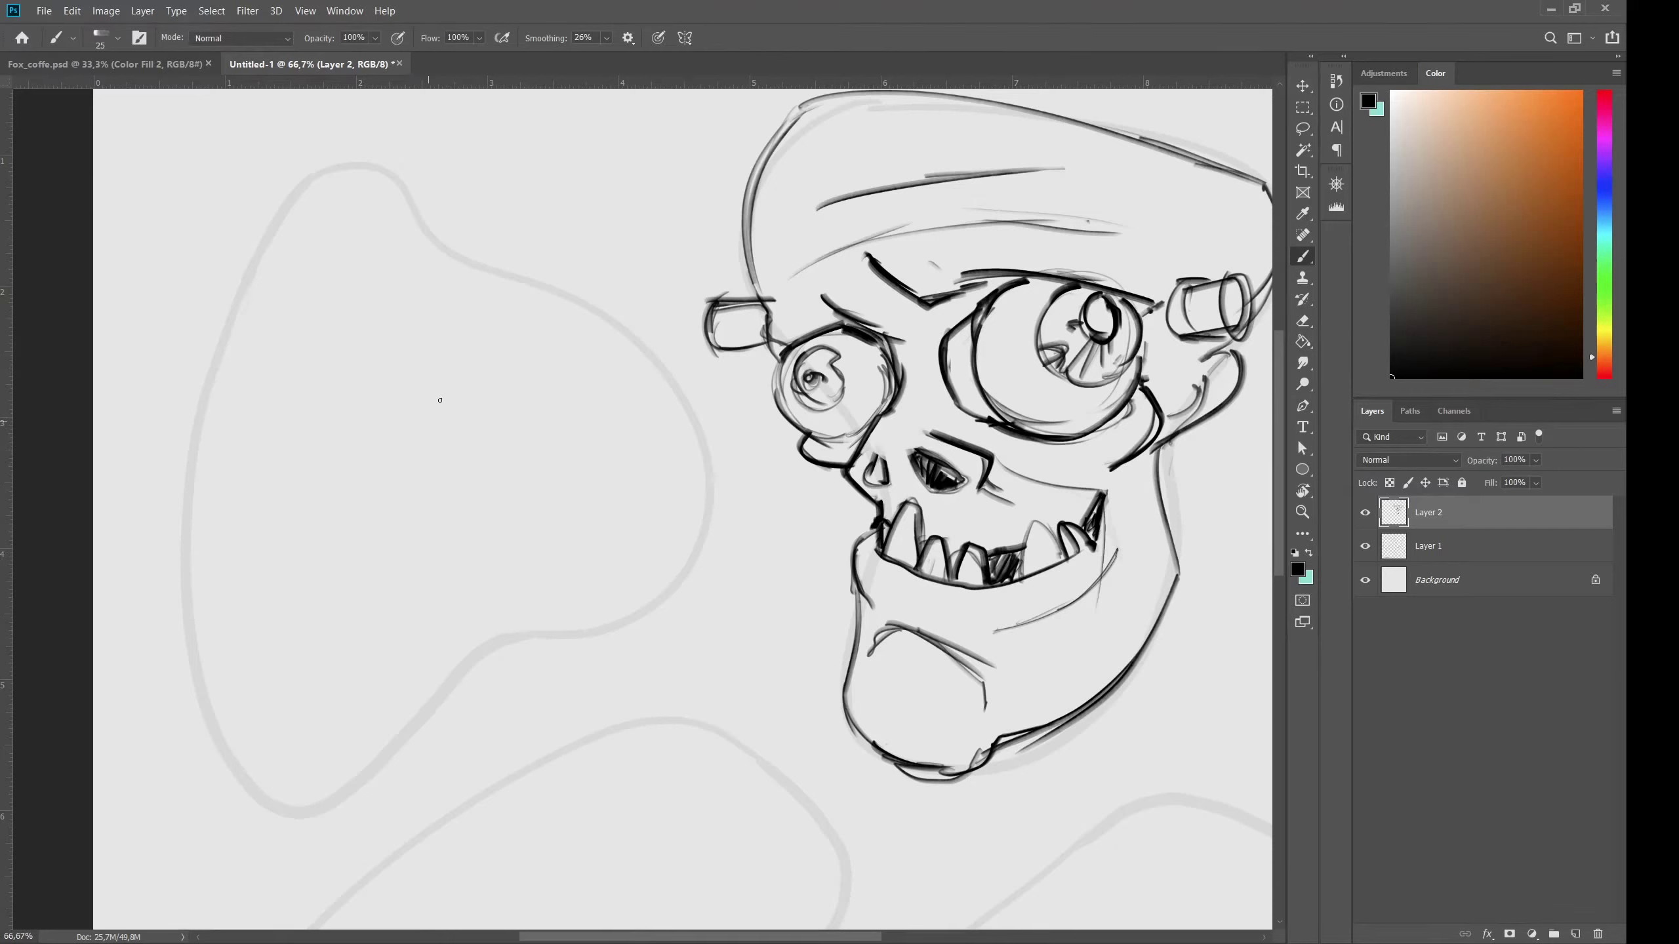
pyautogui.moveTo(480, 342); pyautogui.dragTo(403, 455)
pyautogui.moveTo(455, 383)
pyautogui.mouseDown()
pyautogui.moveTo(329, 534)
pyautogui.moveTo(280, 805)
pyautogui.mouseUp()
pyautogui.moveTo(316, 741); pyautogui.dragTo(277, 808)
pyautogui.moveTo(179, 537); pyautogui.dragTo(177, 561)
pyautogui.moveTo(442, 514); pyautogui.dragTo(349, 557)
pyautogui.moveTo(342, 537); pyautogui.dragTo(371, 548)
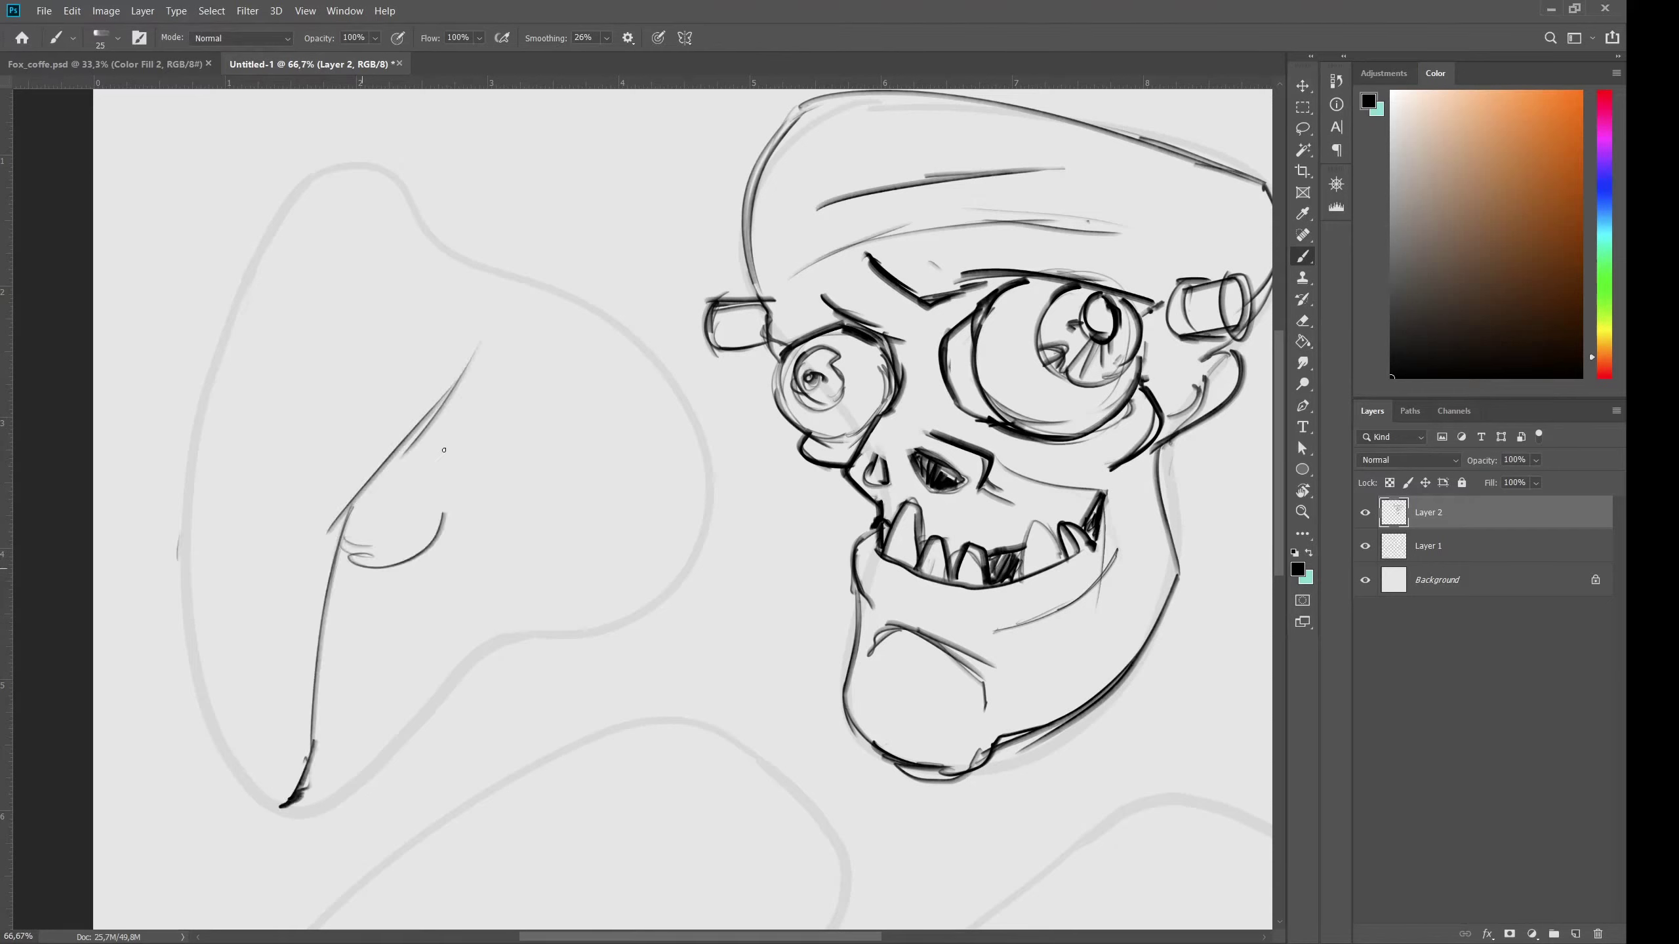
pyautogui.moveTo(423, 435); pyautogui.dragTo(350, 559)
# Outline the creature's bumpy snout and the crown of its head along the guide, and strengthen the lower eyelid.
pyautogui.moveTo(201, 397)
pyautogui.mouseDown()
pyautogui.moveTo(377, 149)
pyautogui.moveTo(453, 254)
pyautogui.moveTo(197, 456)
pyautogui.mouseUp()
pyautogui.moveTo(222, 334)
pyautogui.mouseDown()
pyautogui.moveTo(177, 618)
pyautogui.moveTo(264, 802)
pyautogui.mouseUp()
pyautogui.moveTo(349, 543); pyautogui.dragTo(381, 562)
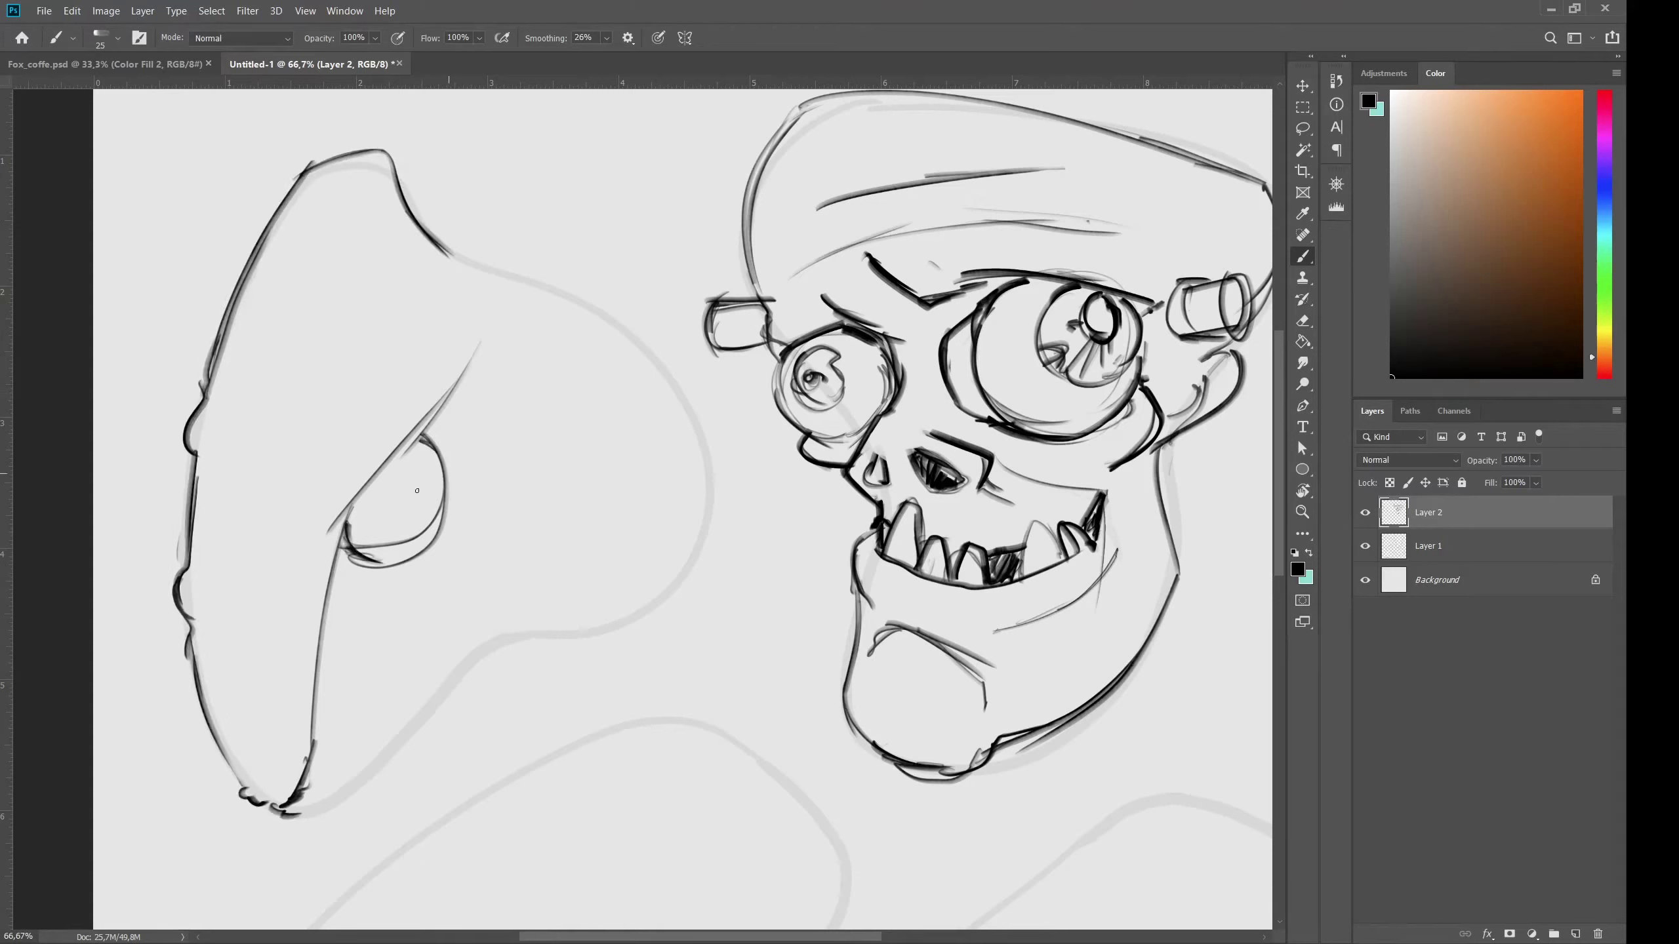
# Add the iris, brow curve and lower lid crease to the creature's eye, undoing the last extra stroke.
pyautogui.moveTo(360, 499); pyautogui.dragTo(366, 551)
pyautogui.moveTo(404, 440); pyautogui.dragTo(451, 309)
pyautogui.moveTo(423, 434)
pyautogui.mouseDown()
pyautogui.moveTo(474, 309)
pyautogui.moveTo(477, 382)
pyautogui.mouseUp()
pyautogui.moveTo(350, 568)
pyautogui.mouseDown()
pyautogui.moveTo(417, 545)
pyautogui.moveTo(515, 461)
pyautogui.mouseUp()
pyautogui.moveTo(375, 546); pyautogui.dragTo(436, 519)
pyautogui.hotkey('ctrl', 'z')
# Draw the creature's lower jaw from the snout tip towards the neck and sketch the lines at its rear.
pyautogui.moveTo(292, 815)
pyautogui.mouseDown()
pyautogui.moveTo(477, 687)
pyautogui.moveTo(519, 600)
pyautogui.mouseUp()
pyautogui.moveTo(453, 673); pyautogui.dragTo(587, 630)
pyautogui.moveTo(486, 625); pyautogui.dragTo(587, 628)
pyautogui.moveTo(556, 543)
pyautogui.mouseDown()
pyautogui.moveTo(494, 629)
pyautogui.moveTo(541, 564)
pyautogui.mouseUp()
pyautogui.hotkey('ctrl', 'z')
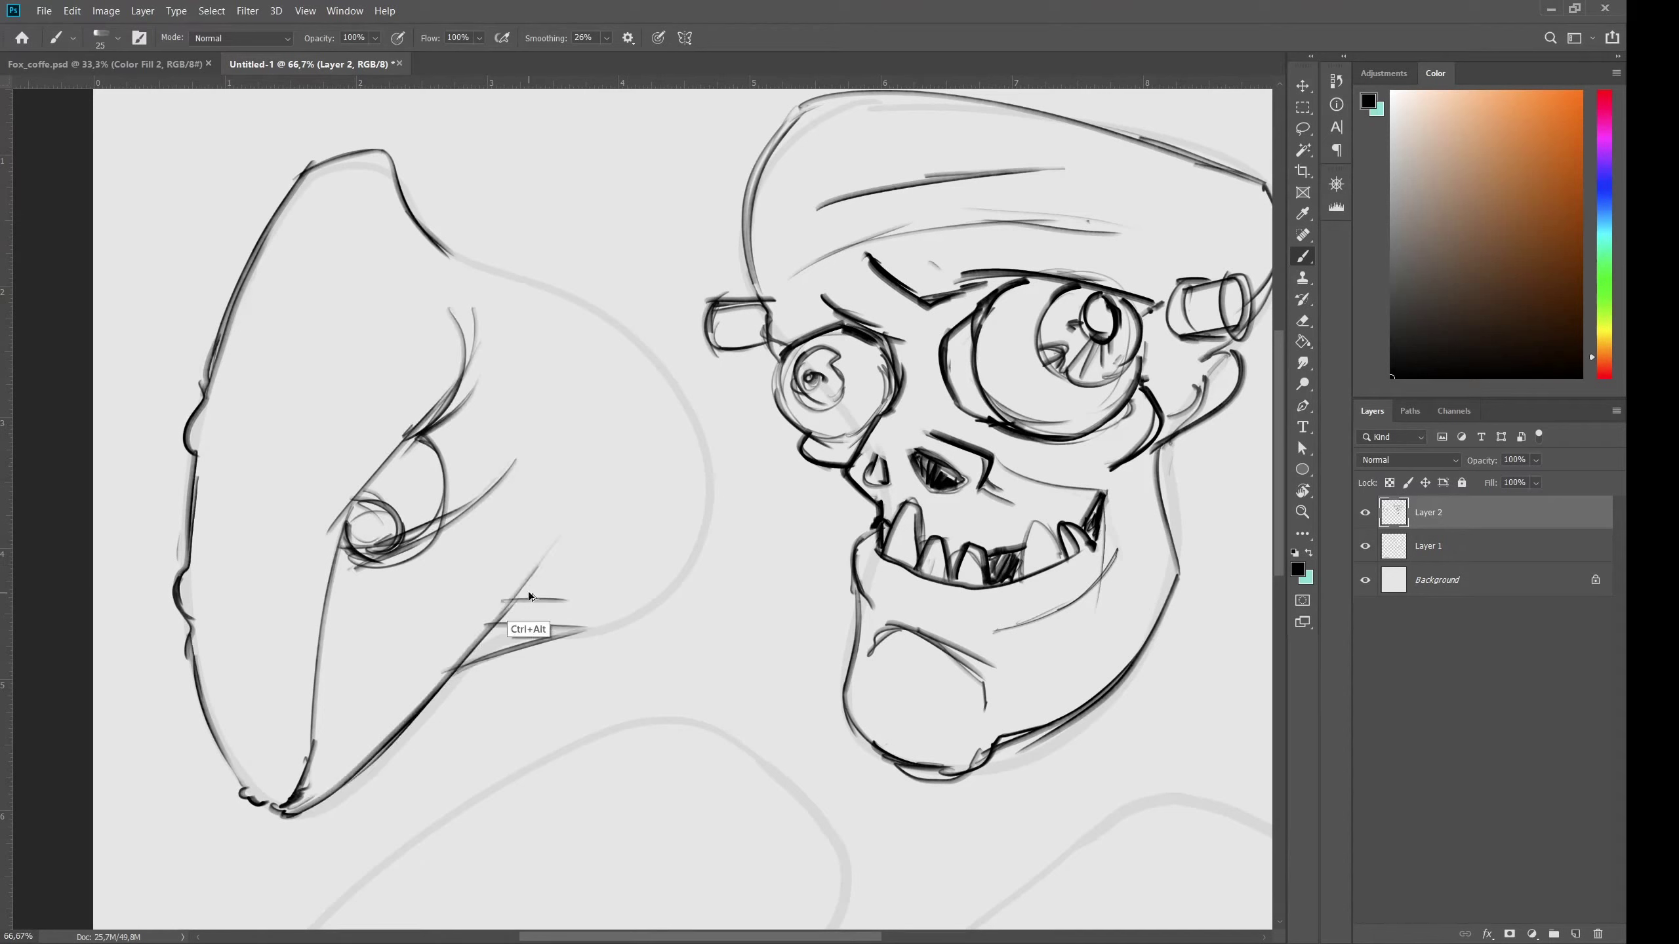
pyautogui.moveTo(491, 628); pyautogui.dragTo(559, 506)
pyautogui.moveTo(525, 586); pyautogui.dragTo(594, 375)
# Rotate the canvas and try out throat and lower jaw strokes beneath the creature's eye.
pyautogui.moveTo(396, 183)
pyautogui.mouseDown()
pyautogui.moveTo(489, 264)
pyautogui.moveTo(822, 278)
pyautogui.mouseUp()
pyautogui.press('r')
pyautogui.press('b')
pyautogui.moveTo(464, 392)
pyautogui.mouseDown()
pyautogui.moveTo(478, 481)
pyautogui.moveTo(498, 472)
pyautogui.mouseUp()
pyautogui.moveTo(498, 386); pyautogui.dragTo(524, 455)
pyautogui.moveTo(522, 464)
pyautogui.mouseDown()
pyautogui.moveTo(543, 400)
pyautogui.moveTo(517, 483)
pyautogui.mouseUp()
pyautogui.moveTo(519, 484)
pyautogui.mouseDown()
pyautogui.moveTo(550, 426)
pyautogui.moveTo(567, 473)
pyautogui.mouseUp()
pyautogui.moveTo(572, 431); pyautogui.dragTo(798, 344)
# Erase the surplus cheek, jaw and eyelid lines around the creature's eye.
pyautogui.press('e')
pyautogui.moveTo(779, 423); pyautogui.dragTo(586, 409)
pyautogui.moveTo(651, 363); pyautogui.dragTo(577, 355)
pyautogui.moveTo(588, 298)
pyautogui.mouseDown()
pyautogui.moveTo(558, 245)
pyautogui.moveTo(552, 284)
pyautogui.mouseUp()
# Redraw the creature's eye with bold lids, a round iris and a dark pupil.
pyautogui.press('b')
pyautogui.moveTo(528, 221)
pyautogui.mouseDown()
pyautogui.moveTo(534, 272)
pyautogui.moveTo(690, 274)
pyautogui.mouseUp()
pyautogui.moveTo(538, 264); pyautogui.dragTo(682, 285)
pyautogui.moveTo(532, 231); pyautogui.dragTo(545, 308)
pyautogui.moveTo(542, 310); pyautogui.dragTo(621, 317)
pyautogui.moveTo(502, 219)
pyautogui.mouseDown()
pyautogui.moveTo(591, 228)
pyautogui.moveTo(648, 263)
pyautogui.mouseUp()
pyautogui.moveTo(592, 228); pyautogui.dragTo(566, 285)
# Clean up the rear jaw strokes and redraw the creature's lower jaw as one bold, sweeping curve.
pyautogui.moveTo(429, 364)
pyautogui.mouseDown()
pyautogui.moveTo(796, 333)
pyautogui.moveTo(525, 416)
pyautogui.moveTo(637, 459)
pyautogui.mouseUp()
pyautogui.press('e')
pyautogui.moveTo(773, 357); pyautogui.dragTo(693, 398)
pyautogui.press('b')
pyautogui.moveTo(437, 361); pyautogui.dragTo(789, 359)
pyautogui.moveTo(436, 361); pyautogui.dragTo(615, 389)
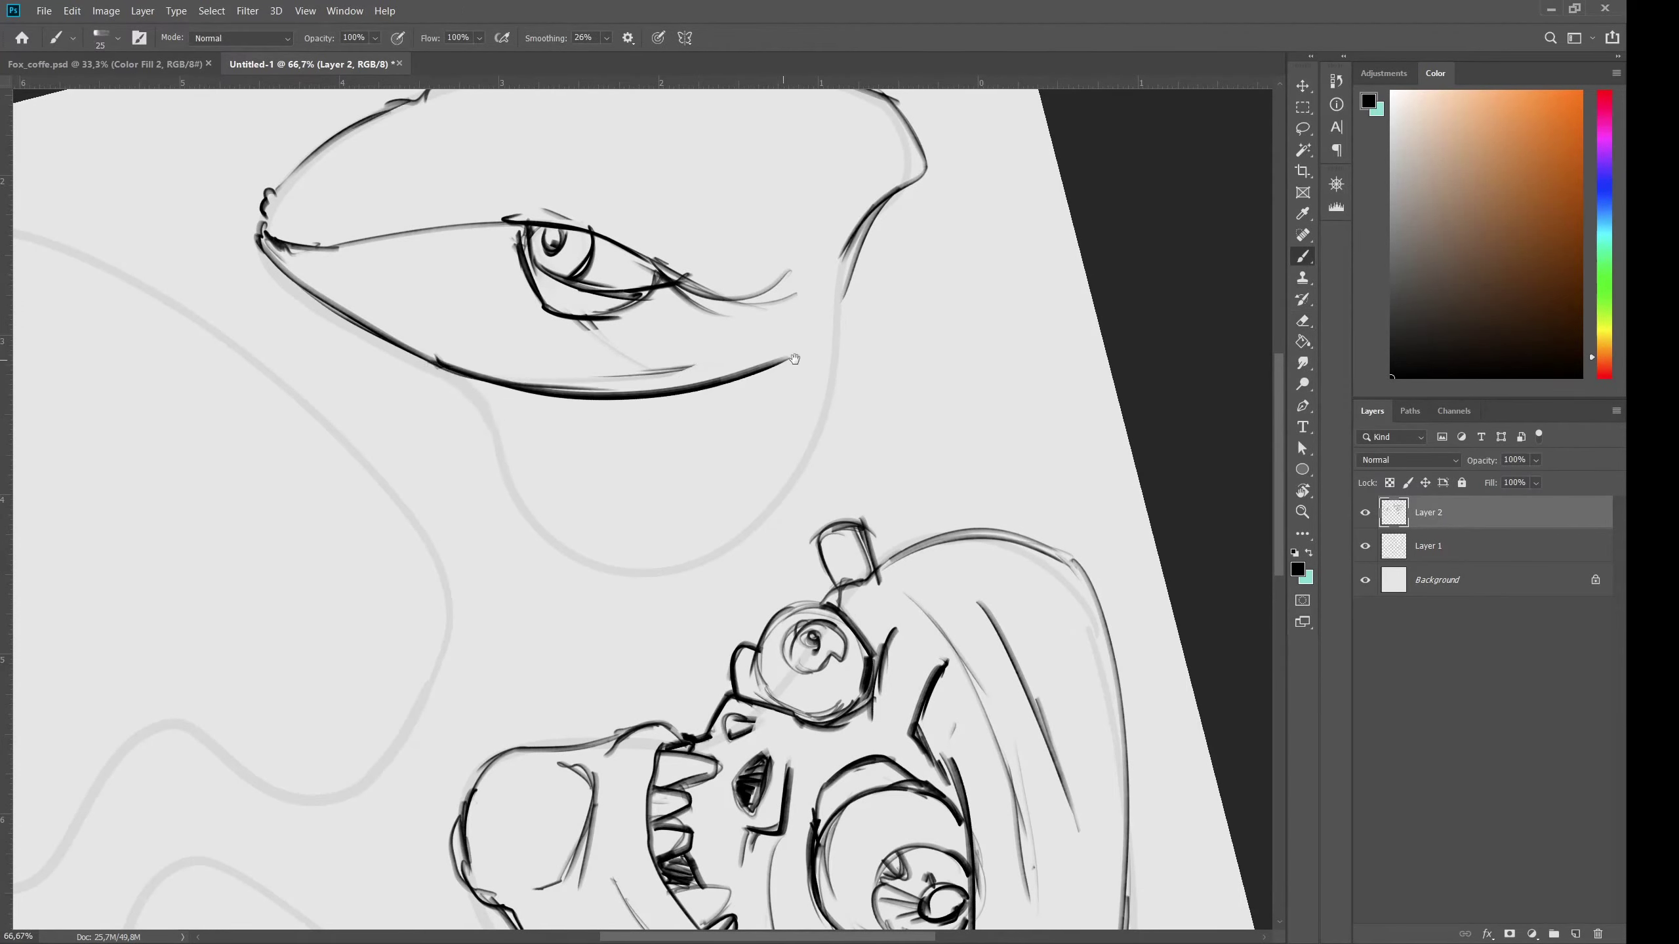
# Draw the curled nostril and nose tip on the creature's snout and darken the eye's outer corner.
pyautogui.moveTo(423, 278); pyautogui.dragTo(391, 407)
pyautogui.moveTo(291, 377)
pyautogui.mouseDown()
pyautogui.moveTo(339, 339)
pyautogui.moveTo(375, 362)
pyautogui.mouseUp()
pyautogui.moveTo(317, 379)
pyautogui.mouseDown()
pyautogui.moveTo(351, 353)
pyautogui.moveTo(463, 350)
pyautogui.mouseUp()
pyautogui.moveTo(301, 376); pyautogui.dragTo(225, 367)
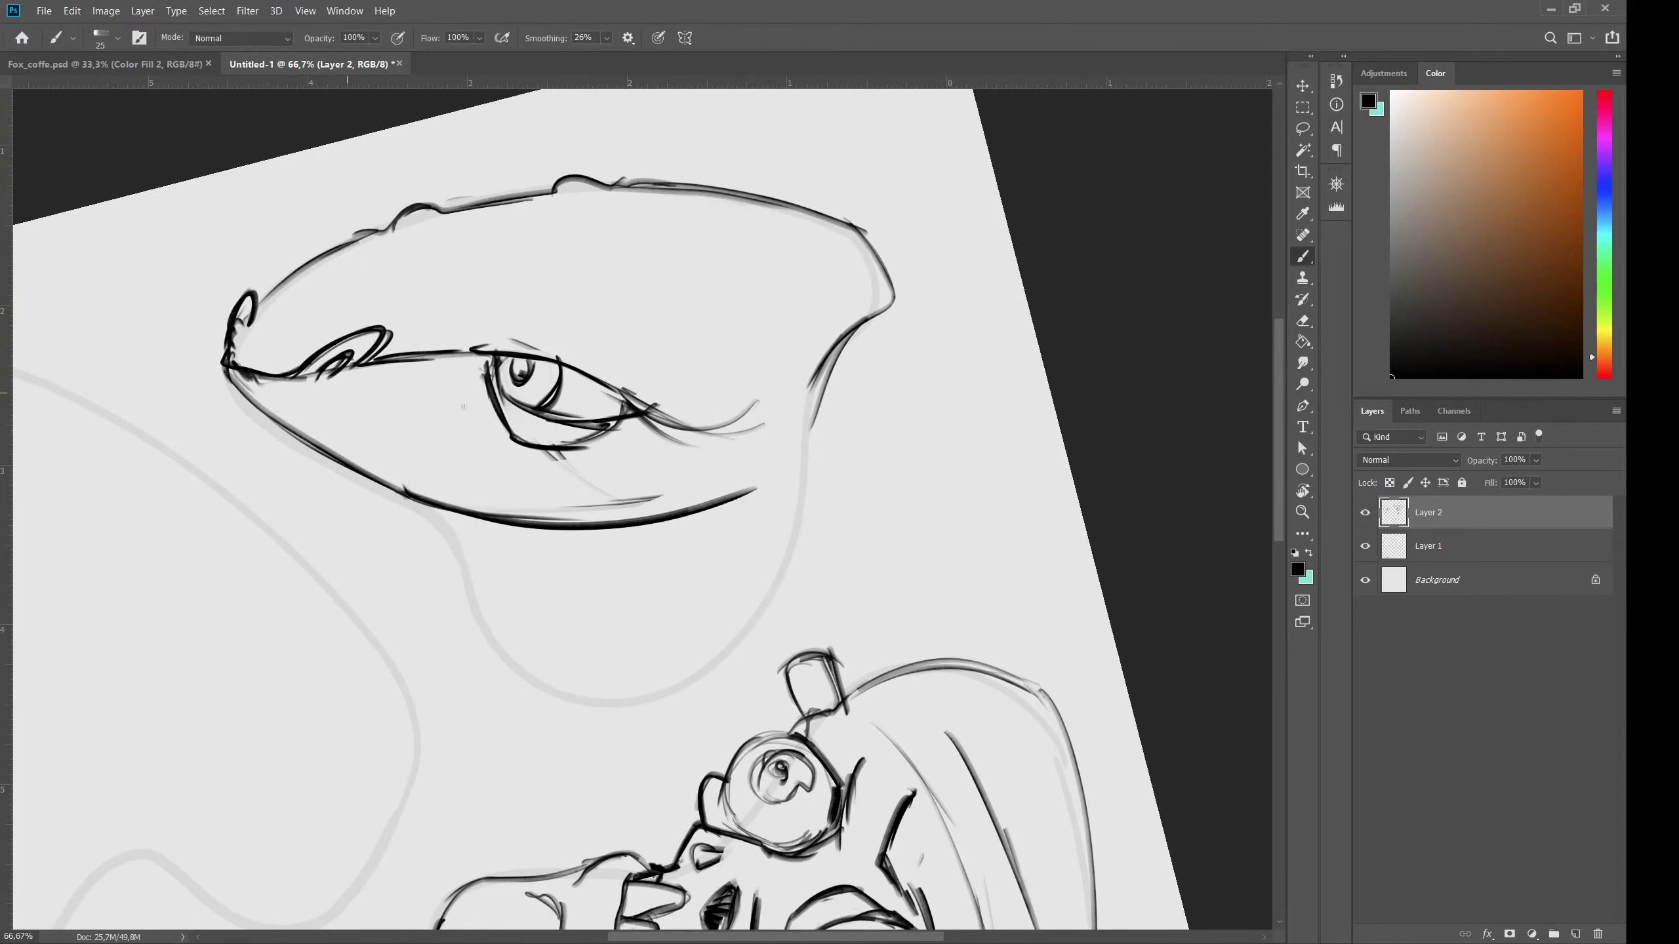
pyautogui.moveTo(635, 403); pyautogui.dragTo(701, 426)
# Draw a pointed horn at the back of the creature's head and three rounded plates along its ridge.
pyautogui.moveTo(817, 222); pyautogui.dragTo(1014, 318)
pyautogui.moveTo(1015, 320)
pyautogui.mouseDown()
pyautogui.moveTo(814, 344)
pyautogui.moveTo(859, 334)
pyautogui.mouseUp()
pyautogui.moveTo(800, 223); pyautogui.dragTo(992, 307)
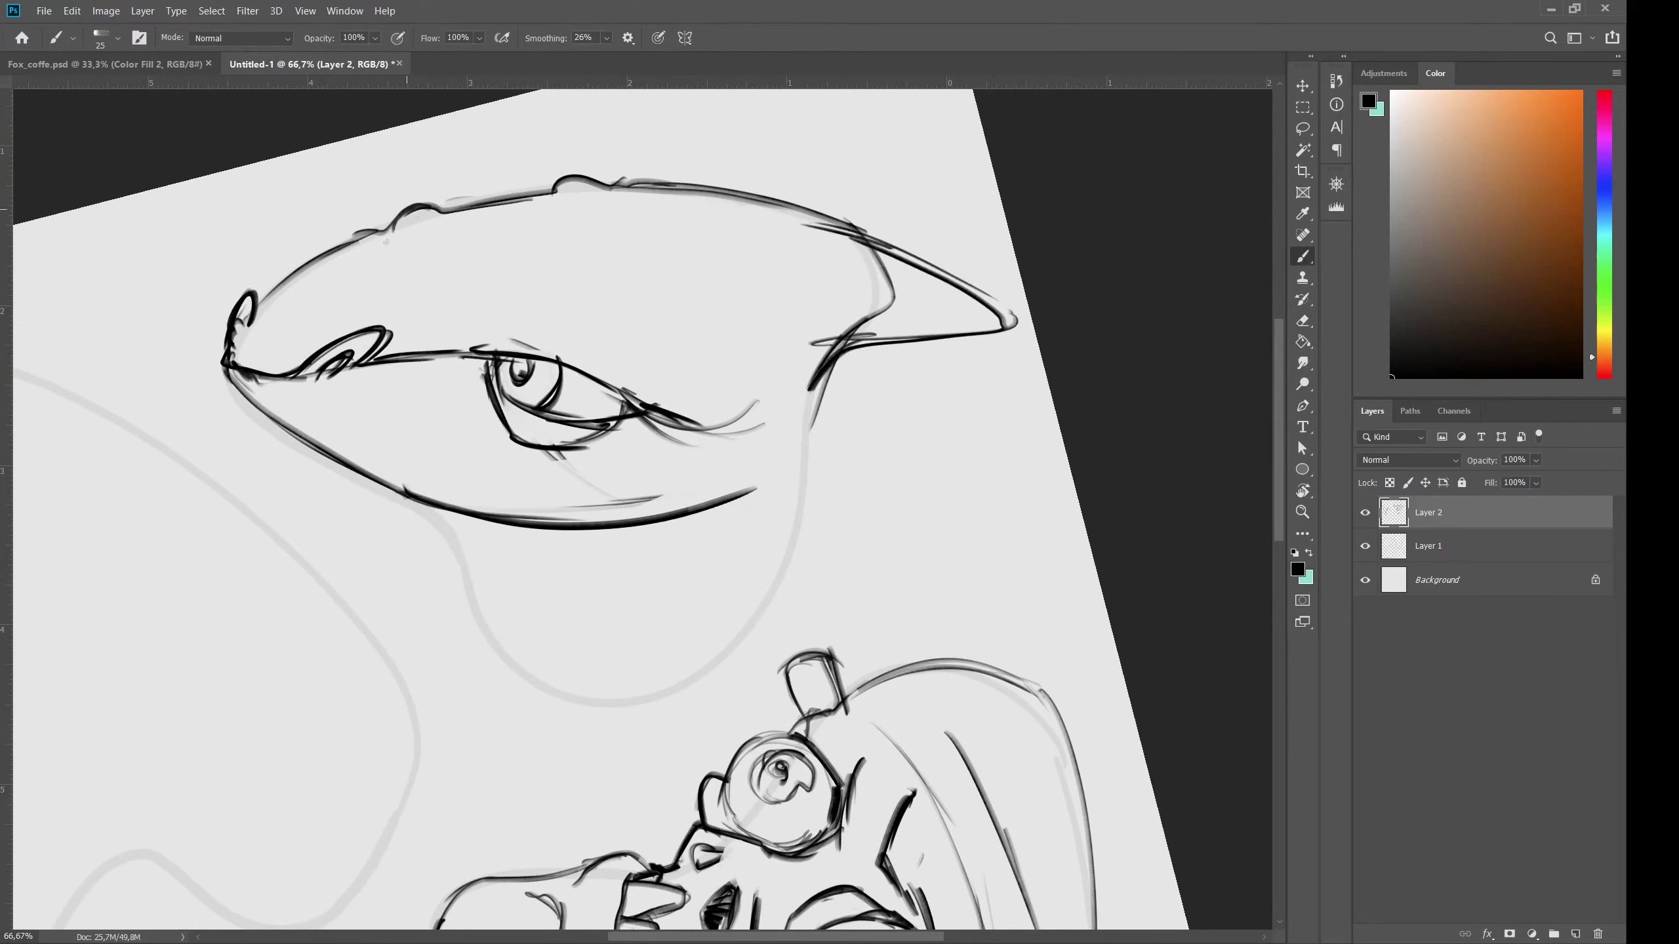
pyautogui.moveTo(387, 242)
pyautogui.mouseDown()
pyautogui.moveTo(436, 278)
pyautogui.moveTo(644, 259)
pyautogui.mouseUp()
pyautogui.moveTo(807, 181); pyautogui.dragTo(809, 284)
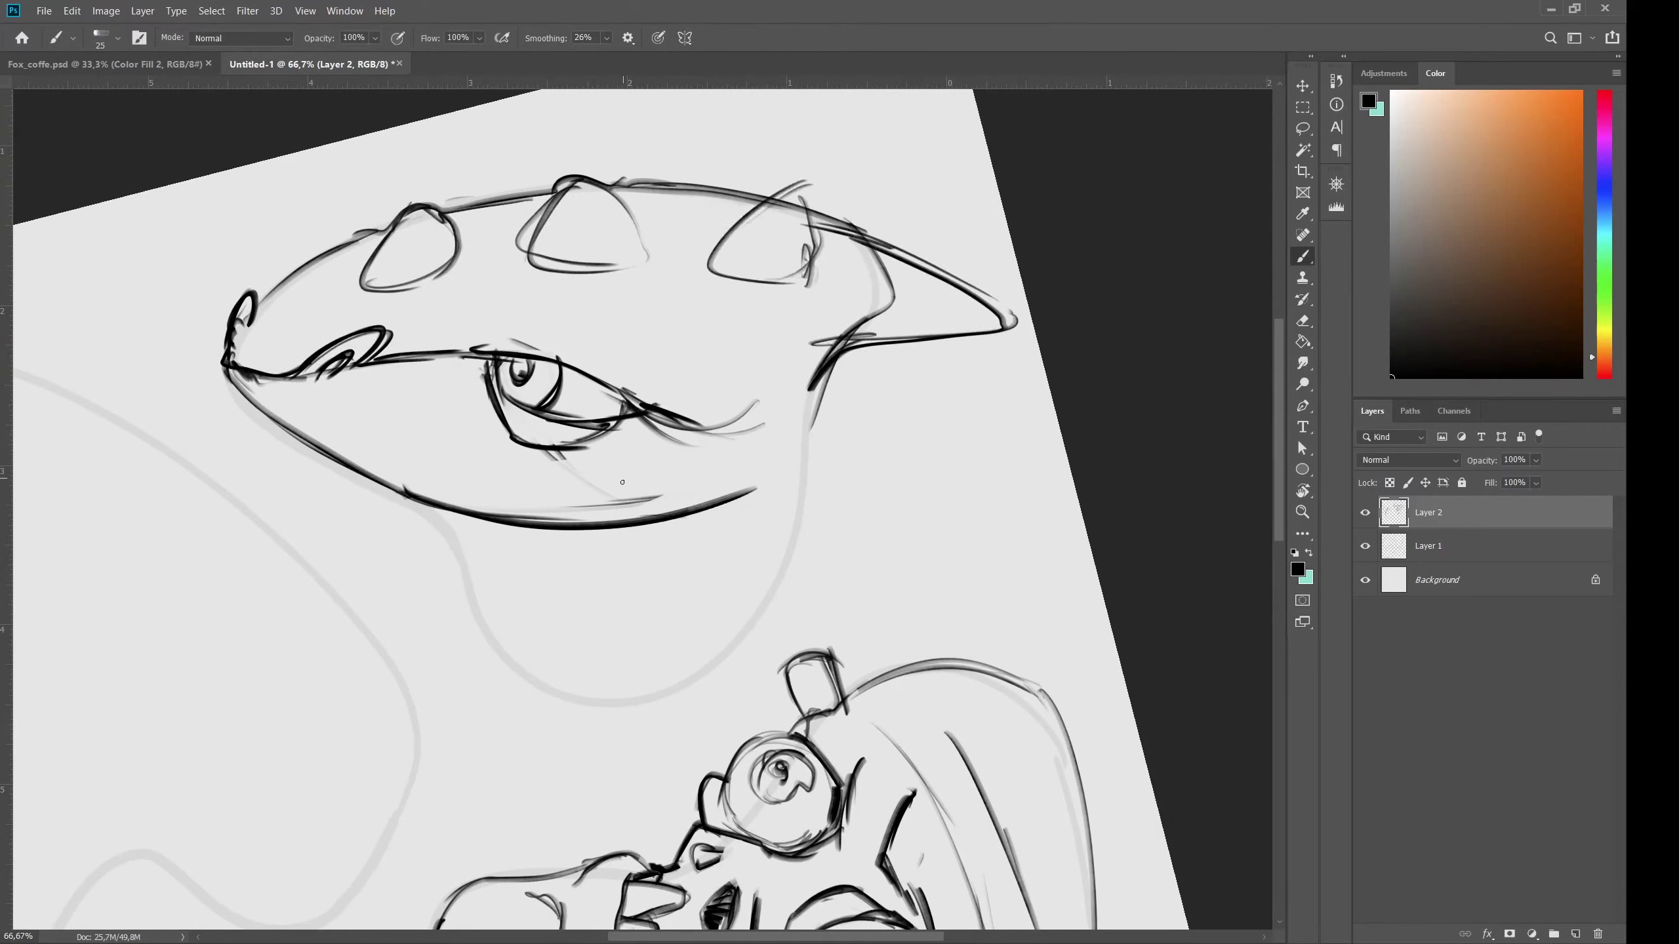
# Add a bold fold under the creature's eye and outline the throat and the back of the neck.
pyautogui.moveTo(697, 445)
pyautogui.mouseDown()
pyautogui.moveTo(463, 452)
pyautogui.moveTo(717, 442)
pyautogui.mouseUp()
pyautogui.moveTo(433, 494)
pyautogui.mouseDown()
pyautogui.moveTo(559, 695)
pyautogui.moveTo(694, 672)
pyautogui.moveTo(786, 562)
pyautogui.mouseUp()
pyautogui.moveTo(806, 383); pyautogui.dragTo(820, 529)
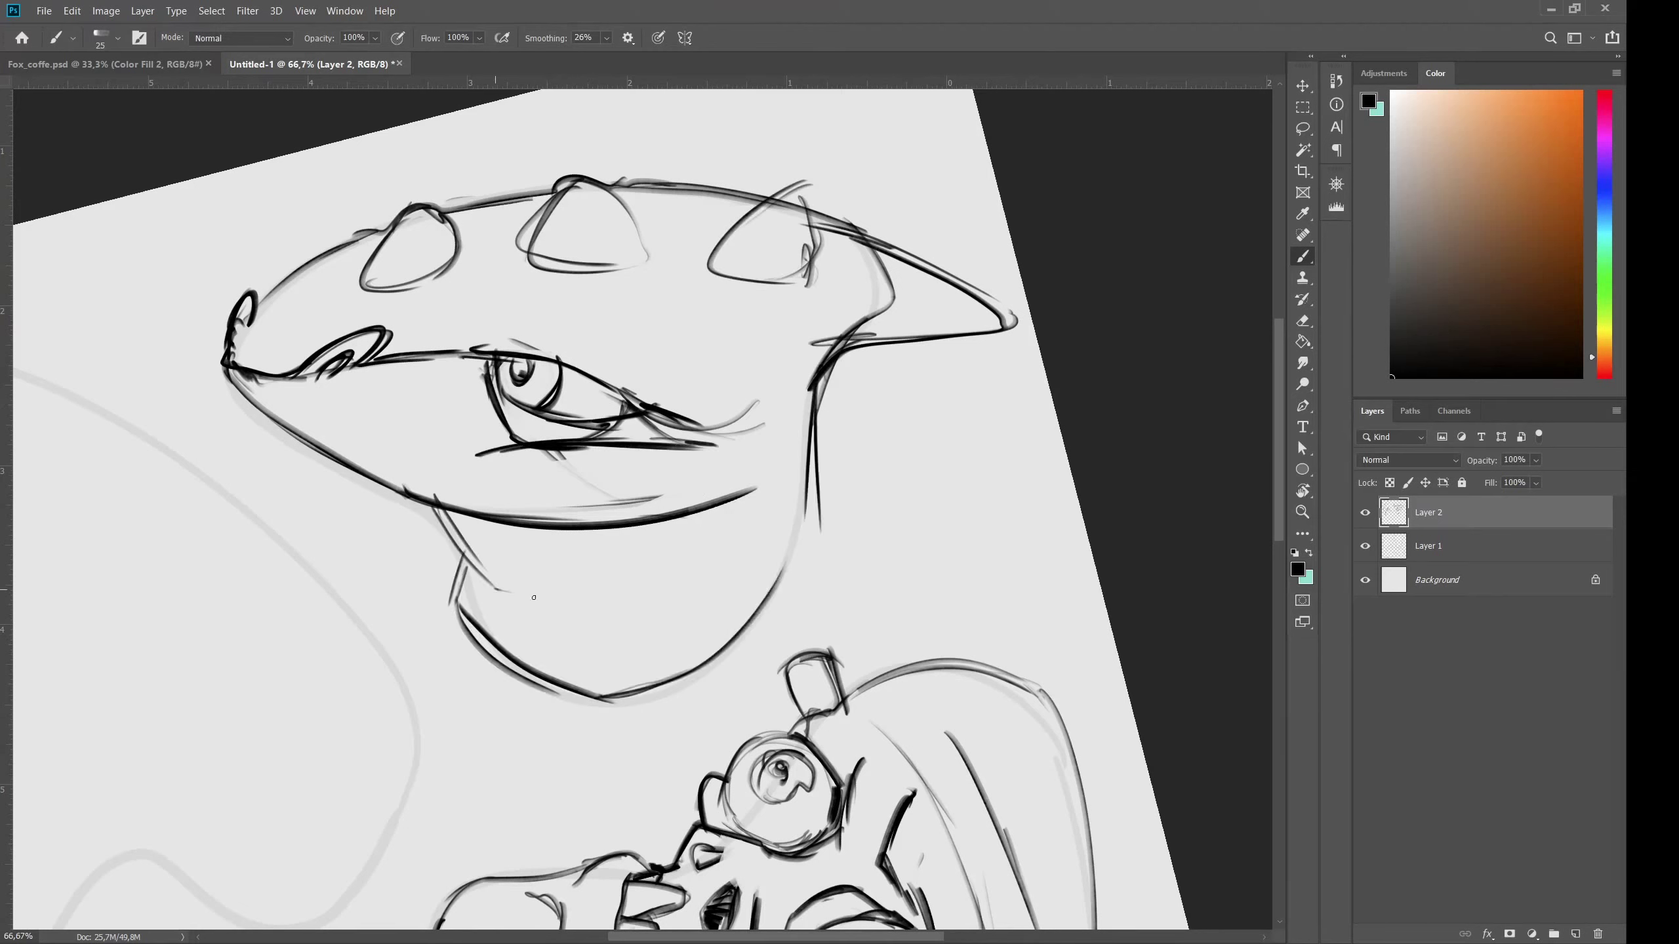
# Draw the lower edge of the reptilian creature's open mouth and a crease at the mouth corner, trimming stray marks.
pyautogui.moveTo(497, 598); pyautogui.dragTo(722, 528)
pyautogui.moveTo(688, 456); pyautogui.dragTo(767, 552)
pyautogui.press('e')
pyautogui.moveTo(747, 496)
pyautogui.mouseDown()
pyautogui.moveTo(688, 455)
pyautogui.moveTo(731, 491)
pyautogui.mouseUp()
pyautogui.moveTo(429, 467); pyautogui.dragTo(416, 468)
pyautogui.press('b')
pyautogui.moveTo(693, 476); pyautogui.dragTo(741, 514)
pyautogui.moveTo(701, 474); pyautogui.dragTo(739, 498)
# Fill the creature's mouth with jagged pointed teeth, using a larger brush to darken the gaps and the lower mouth edge.
pyautogui.moveTo(483, 570); pyautogui.dragTo(562, 601)
pyautogui.moveTo(434, 503); pyautogui.dragTo(489, 570)
pyautogui.moveTo(495, 522)
pyautogui.mouseDown()
pyautogui.moveTo(493, 577)
pyautogui.moveTo(640, 523)
pyautogui.moveTo(655, 497)
pyautogui.moveTo(672, 524)
pyautogui.moveTo(724, 511)
pyautogui.moveTo(693, 565)
pyautogui.mouseUp()
pyautogui.press(']')
pyautogui.moveTo(455, 555)
pyautogui.mouseDown()
pyautogui.moveTo(497, 526)
pyautogui.moveTo(552, 592)
pyautogui.moveTo(629, 508)
pyautogui.moveTo(684, 567)
pyautogui.mouseUp()
pyautogui.moveTo(469, 562)
pyautogui.mouseDown()
pyautogui.moveTo(522, 595)
pyautogui.moveTo(629, 618)
pyautogui.moveTo(573, 616)
pyautogui.moveTo(700, 575)
pyautogui.mouseUp()
pyautogui.press('e')
pyautogui.press('b')
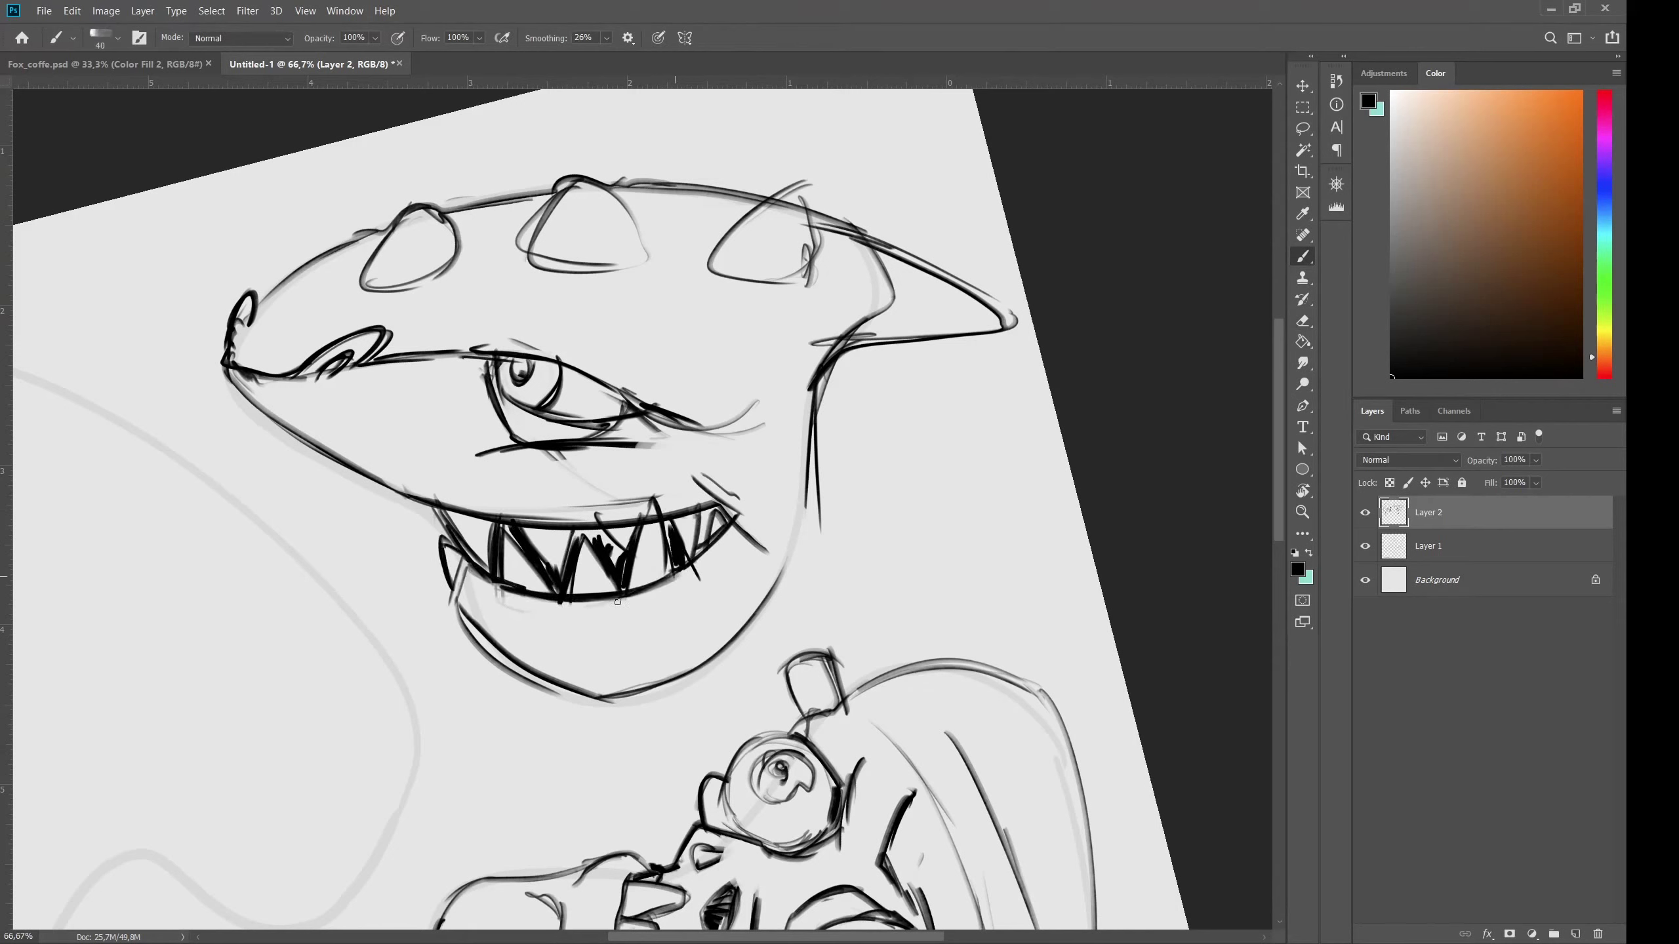
# Draw the creature's lower lip and strengthen the lines at the front and corner of its mouth.
pyautogui.moveTo(504, 634)
pyautogui.mouseDown()
pyautogui.moveTo(581, 636)
pyautogui.moveTo(704, 575)
pyautogui.mouseUp()
pyautogui.moveTo(730, 428)
pyautogui.mouseDown()
pyautogui.moveTo(816, 372)
pyautogui.moveTo(820, 526)
pyautogui.mouseUp()
pyautogui.moveTo(464, 571)
pyautogui.mouseDown()
pyautogui.moveTo(450, 613)
pyautogui.moveTo(471, 642)
pyautogui.mouseUp()
pyautogui.press('r')
pyautogui.moveTo(882, 659); pyautogui.dragTo(846, 314)
pyautogui.moveTo(673, 555)
pyautogui.mouseDown()
pyautogui.moveTo(682, 469)
pyautogui.moveTo(673, 503)
pyautogui.mouseUp()
# Extend the creature's neck line and rework the jaw and the front end of the lower lip.
pyautogui.moveTo(595, 270); pyautogui.dragTo(720, 289)
pyautogui.moveTo(827, 519); pyautogui.dragTo(805, 559)
pyautogui.press('e')
pyautogui.moveTo(694, 611)
pyautogui.mouseDown()
pyautogui.moveTo(652, 651)
pyautogui.moveTo(724, 609)
pyautogui.moveTo(651, 659)
pyautogui.mouseUp()
pyautogui.press('b')
pyautogui.moveTo(651, 664); pyautogui.dragTo(717, 635)
pyautogui.moveTo(454, 586); pyautogui.dragTo(544, 581)
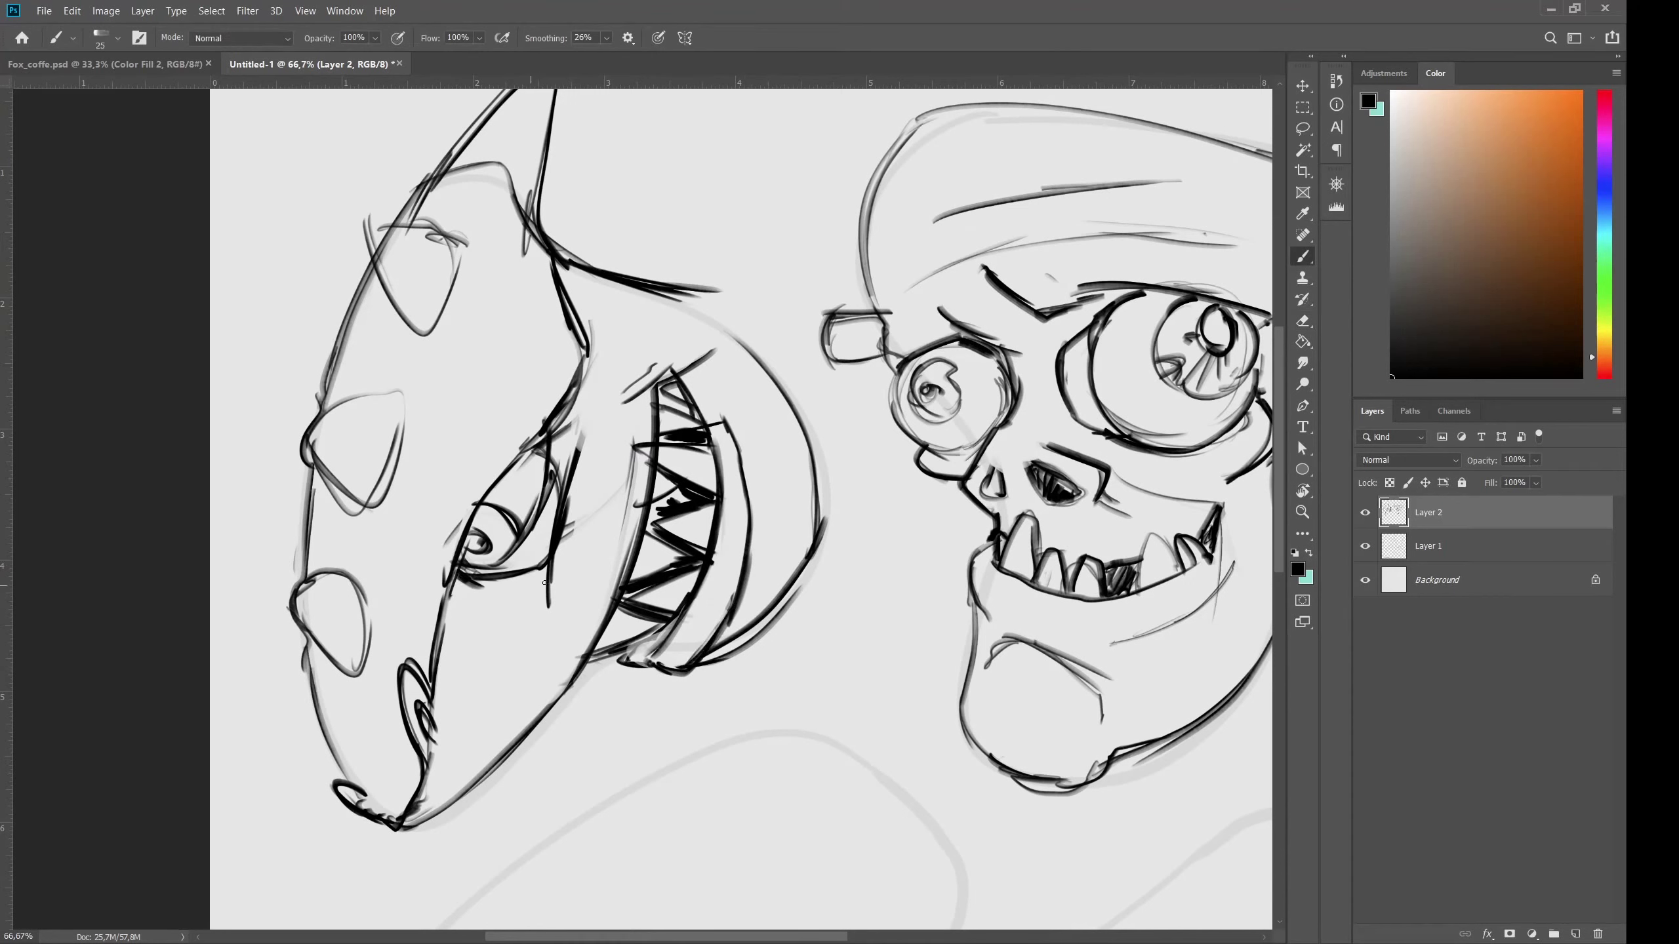
# Sketch two rounded, heavy-lidded eyes and a curved cheek edge in the upper part of the empty blob below the creature.
pyautogui.moveTo(785, 594); pyautogui.dragTo(712, 154)
pyautogui.moveTo(578, 401)
pyautogui.mouseDown()
pyautogui.moveTo(562, 472)
pyautogui.moveTo(557, 397)
pyautogui.mouseUp()
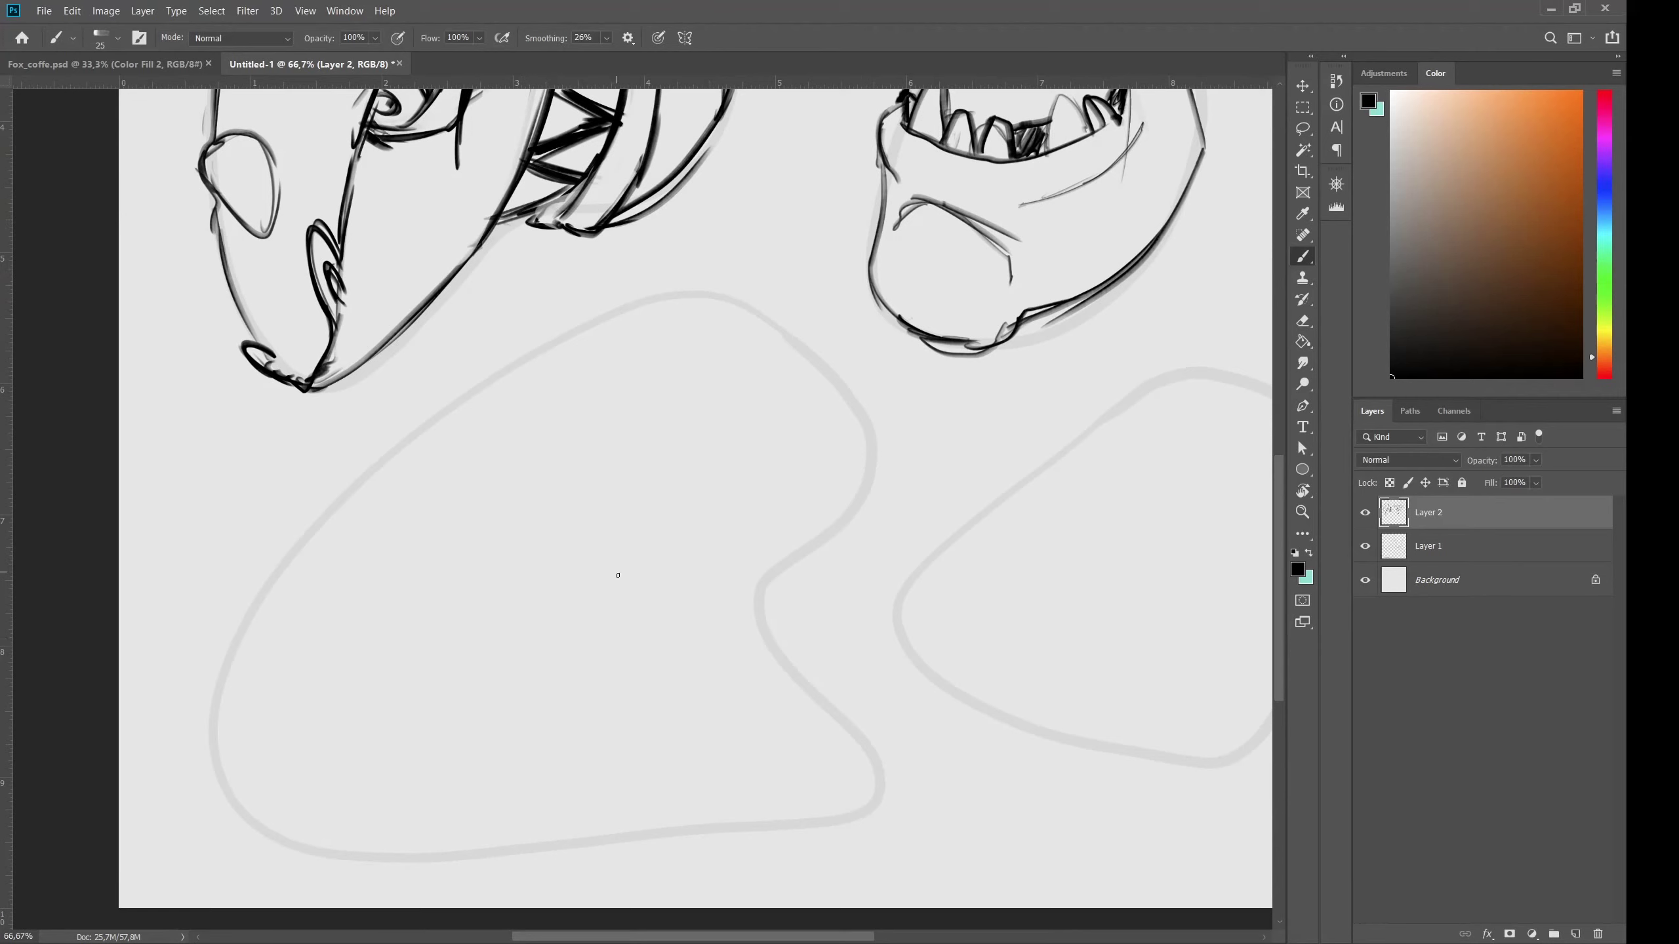
pyautogui.moveTo(750, 409); pyautogui.dragTo(741, 459)
pyautogui.moveTo(717, 433); pyautogui.dragTo(790, 462)
pyautogui.moveTo(857, 405)
pyautogui.mouseDown()
pyautogui.moveTo(846, 435)
pyautogui.moveTo(884, 400)
pyautogui.mouseUp()
pyautogui.moveTo(866, 402)
pyautogui.mouseDown()
pyautogui.moveTo(856, 446)
pyautogui.moveTo(889, 423)
pyautogui.mouseUp()
pyautogui.moveTo(829, 404); pyautogui.dragTo(883, 389)
pyautogui.moveTo(758, 380); pyautogui.dragTo(674, 431)
pyautogui.moveTo(756, 399); pyautogui.dragTo(694, 453)
pyautogui.moveTo(867, 453); pyautogui.dragTo(802, 532)
pyautogui.moveTo(720, 409); pyautogui.dragTo(779, 458)
pyautogui.moveTo(769, 404)
pyautogui.mouseDown()
pyautogui.moveTo(692, 454)
pyautogui.moveTo(759, 399)
pyautogui.mouseUp()
pyautogui.moveTo(838, 401); pyautogui.dragTo(887, 398)
# Draw two round eyeballs on short stalks above the new creature's head.
pyautogui.moveTo(588, 379); pyautogui.dragTo(629, 299)
pyautogui.moveTo(625, 261)
pyautogui.mouseDown()
pyautogui.moveTo(575, 311)
pyautogui.moveTo(654, 264)
pyautogui.moveTo(631, 319)
pyautogui.mouseUp()
pyautogui.moveTo(786, 330); pyautogui.dragTo(793, 303)
pyautogui.moveTo(801, 331); pyautogui.dragTo(826, 264)
pyautogui.moveTo(826, 264); pyautogui.dragTo(769, 278)
pyautogui.moveTo(577, 324); pyautogui.dragTo(562, 387)
pyautogui.moveTo(597, 325); pyautogui.dragTo(605, 394)
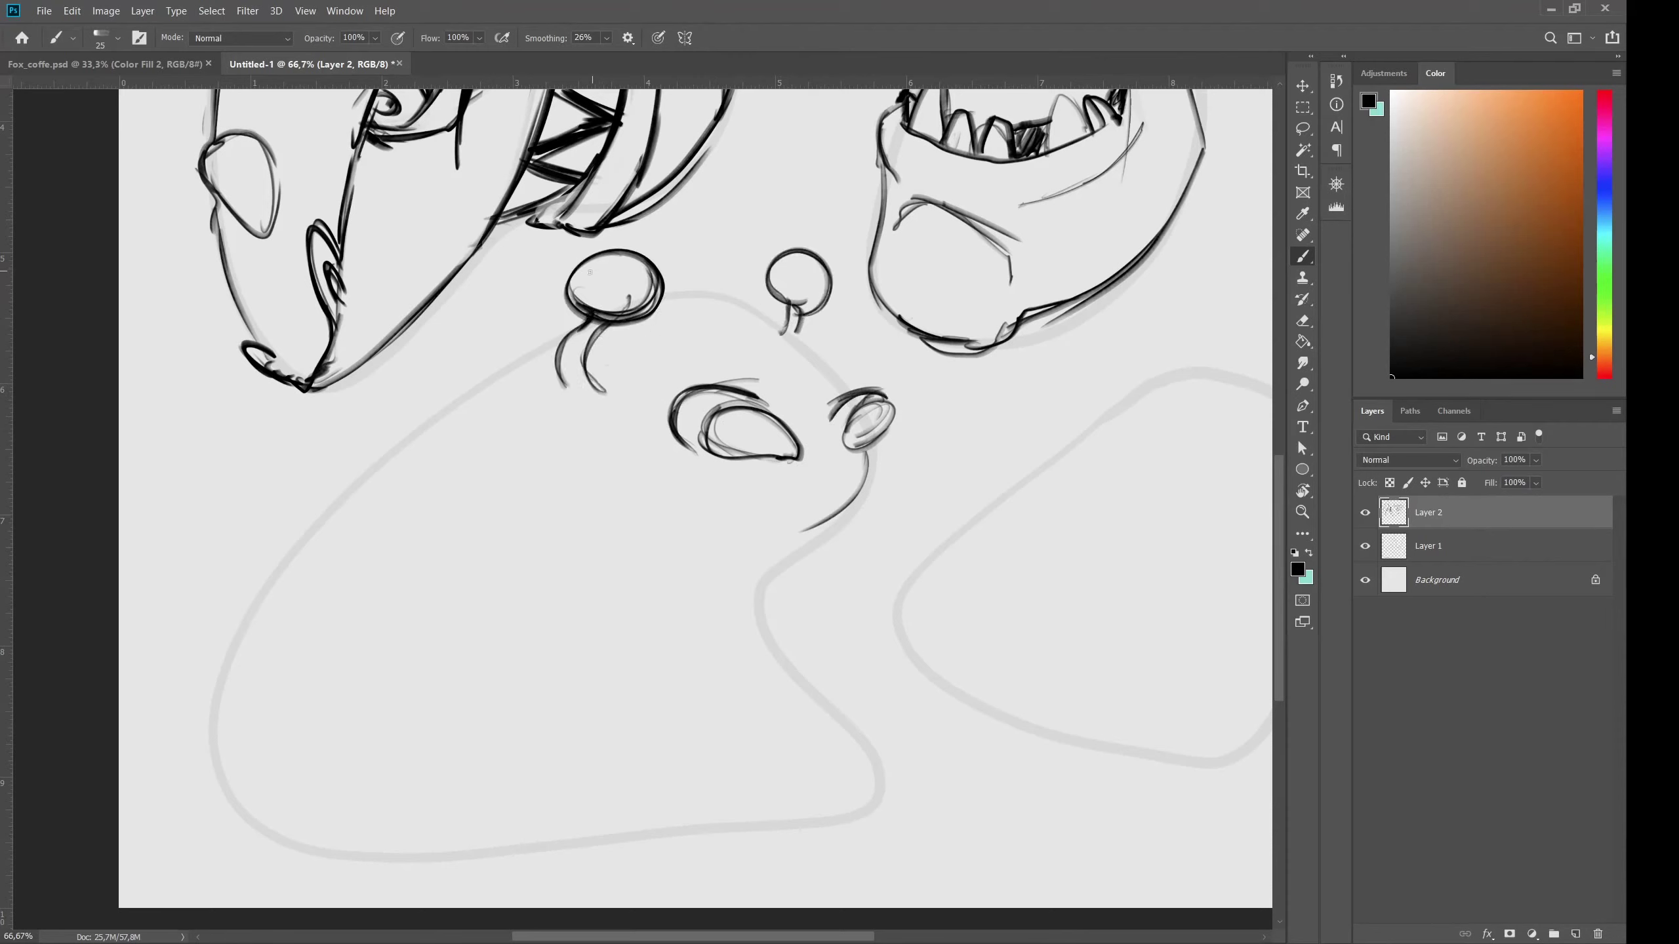
# Add wavy pupils to both stalk eyes and draw the crown of the head between the stalks.
pyautogui.moveTo(599, 259)
pyautogui.mouseDown()
pyautogui.moveTo(653, 281)
pyautogui.moveTo(627, 297)
pyautogui.mouseUp()
pyautogui.moveTo(777, 261); pyautogui.dragTo(828, 280)
pyautogui.moveTo(779, 254)
pyautogui.mouseDown()
pyautogui.moveTo(811, 281)
pyautogui.moveTo(812, 255)
pyautogui.mouseUp()
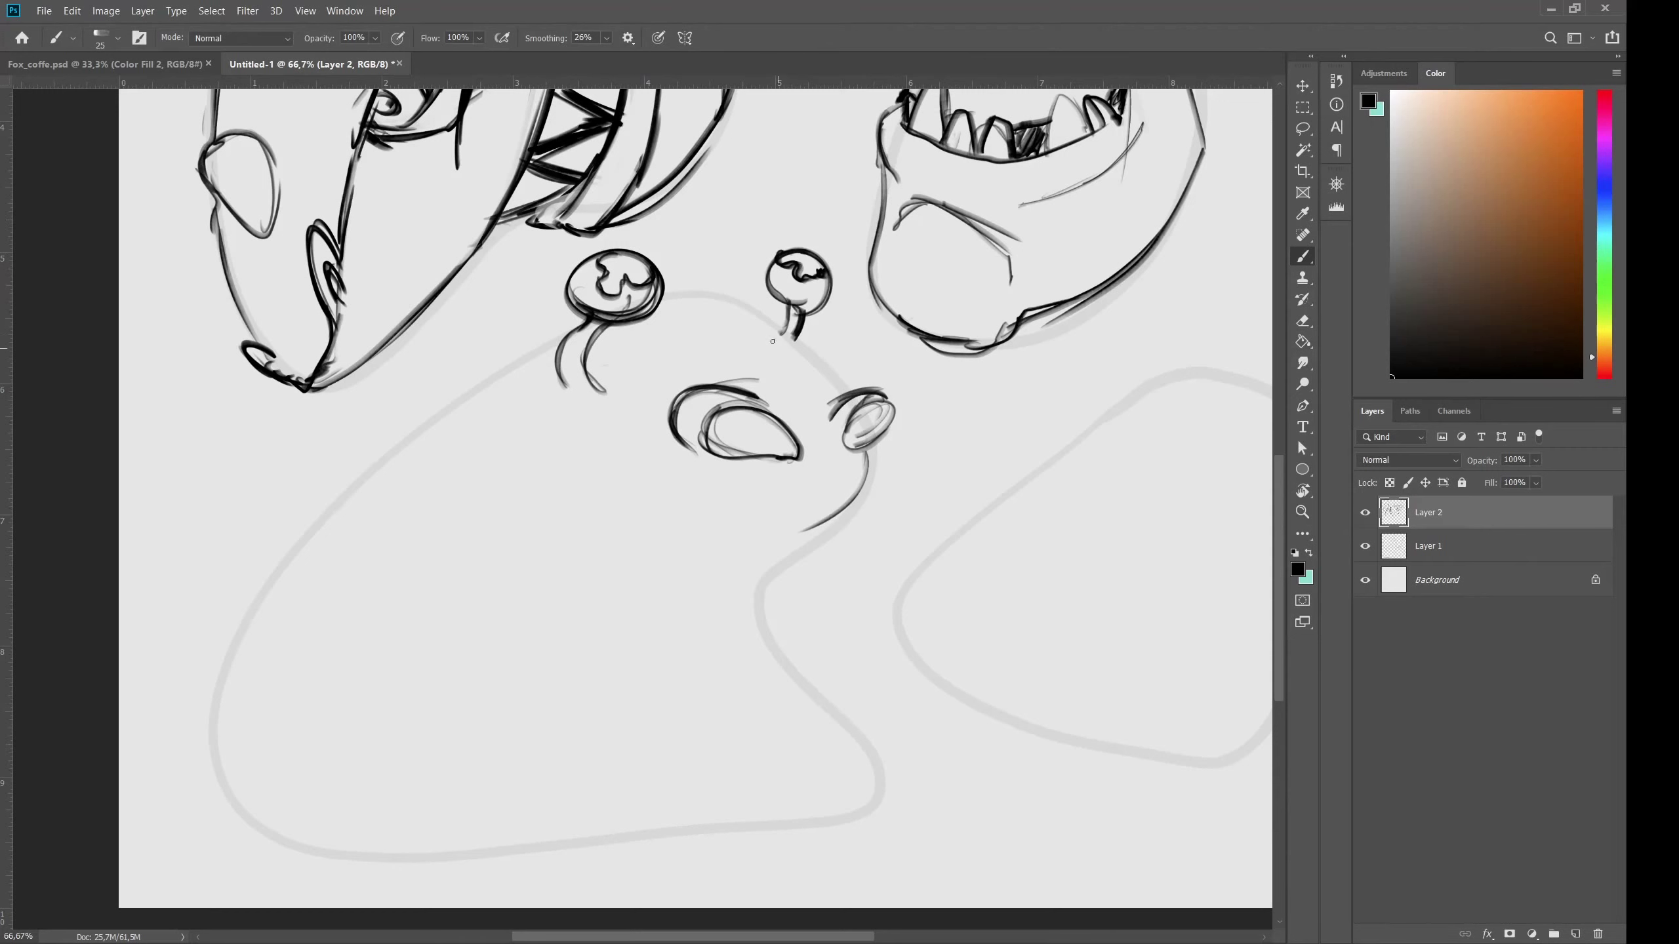
pyautogui.moveTo(662, 308); pyautogui.dragTo(752, 309)
pyautogui.moveTo(728, 306); pyautogui.dragTo(773, 328)
# Erase the rounded face eyes and redraw them as narrow, half-closed eyes with solid dark pupils.
pyautogui.moveTo(705, 417)
pyautogui.mouseDown()
pyautogui.moveTo(803, 439)
pyautogui.moveTo(790, 455)
pyautogui.mouseUp()
pyautogui.press('e')
pyautogui.moveTo(722, 405)
pyautogui.mouseDown()
pyautogui.moveTo(789, 427)
pyautogui.moveTo(714, 398)
pyautogui.mouseUp()
pyautogui.moveTo(753, 383)
pyautogui.mouseDown()
pyautogui.moveTo(715, 389)
pyautogui.moveTo(802, 454)
pyautogui.moveTo(889, 423)
pyautogui.mouseUp()
pyautogui.press('b')
pyautogui.moveTo(805, 417)
pyautogui.mouseDown()
pyautogui.moveTo(767, 447)
pyautogui.moveTo(809, 438)
pyautogui.mouseUp()
pyautogui.moveTo(720, 437)
pyautogui.mouseDown()
pyautogui.moveTo(810, 446)
pyautogui.moveTo(731, 458)
pyautogui.mouseUp()
pyautogui.moveTo(692, 415)
pyautogui.mouseDown()
pyautogui.moveTo(817, 421)
pyautogui.moveTo(795, 442)
pyautogui.mouseUp()
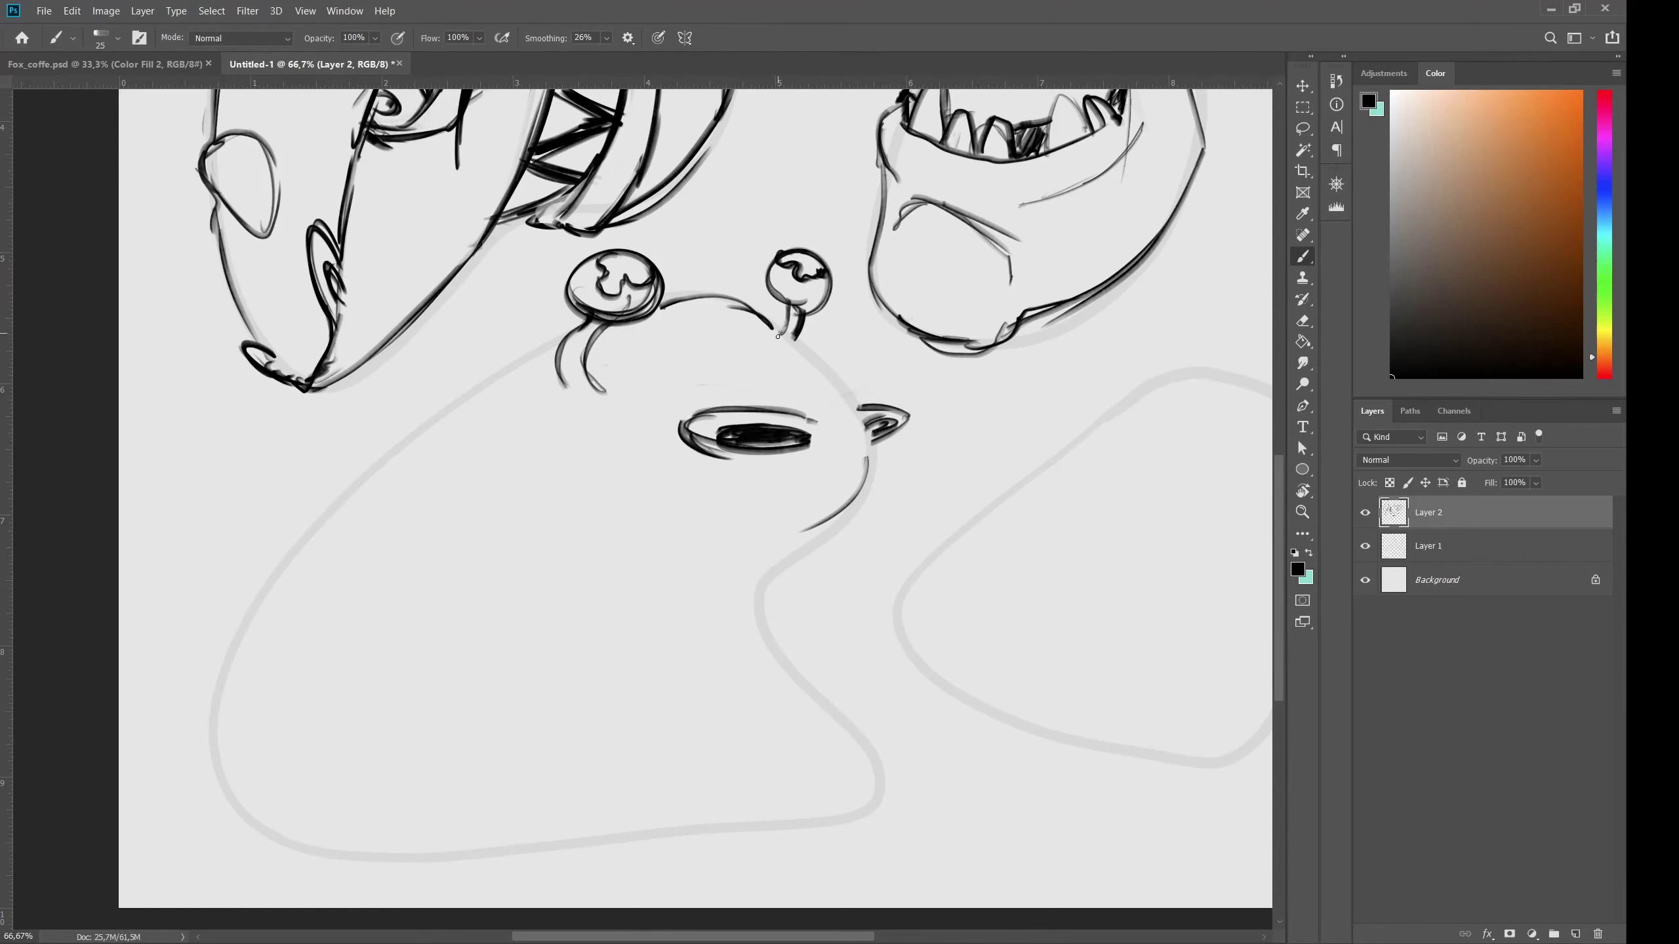
# Outline the front of the head from stalk to chin, start the back contour, and darken the stalk-eye pupils.
pyautogui.moveTo(777, 331)
pyautogui.mouseDown()
pyautogui.moveTo(860, 408)
pyautogui.moveTo(804, 533)
pyautogui.mouseUp()
pyautogui.moveTo(607, 257); pyautogui.dragTo(621, 288)
pyautogui.moveTo(621, 268); pyautogui.dragTo(649, 277)
pyautogui.moveTo(795, 256); pyautogui.dragTo(813, 266)
pyautogui.moveTo(701, 309); pyautogui.dragTo(795, 360)
pyautogui.moveTo(766, 316); pyautogui.dragTo(667, 295)
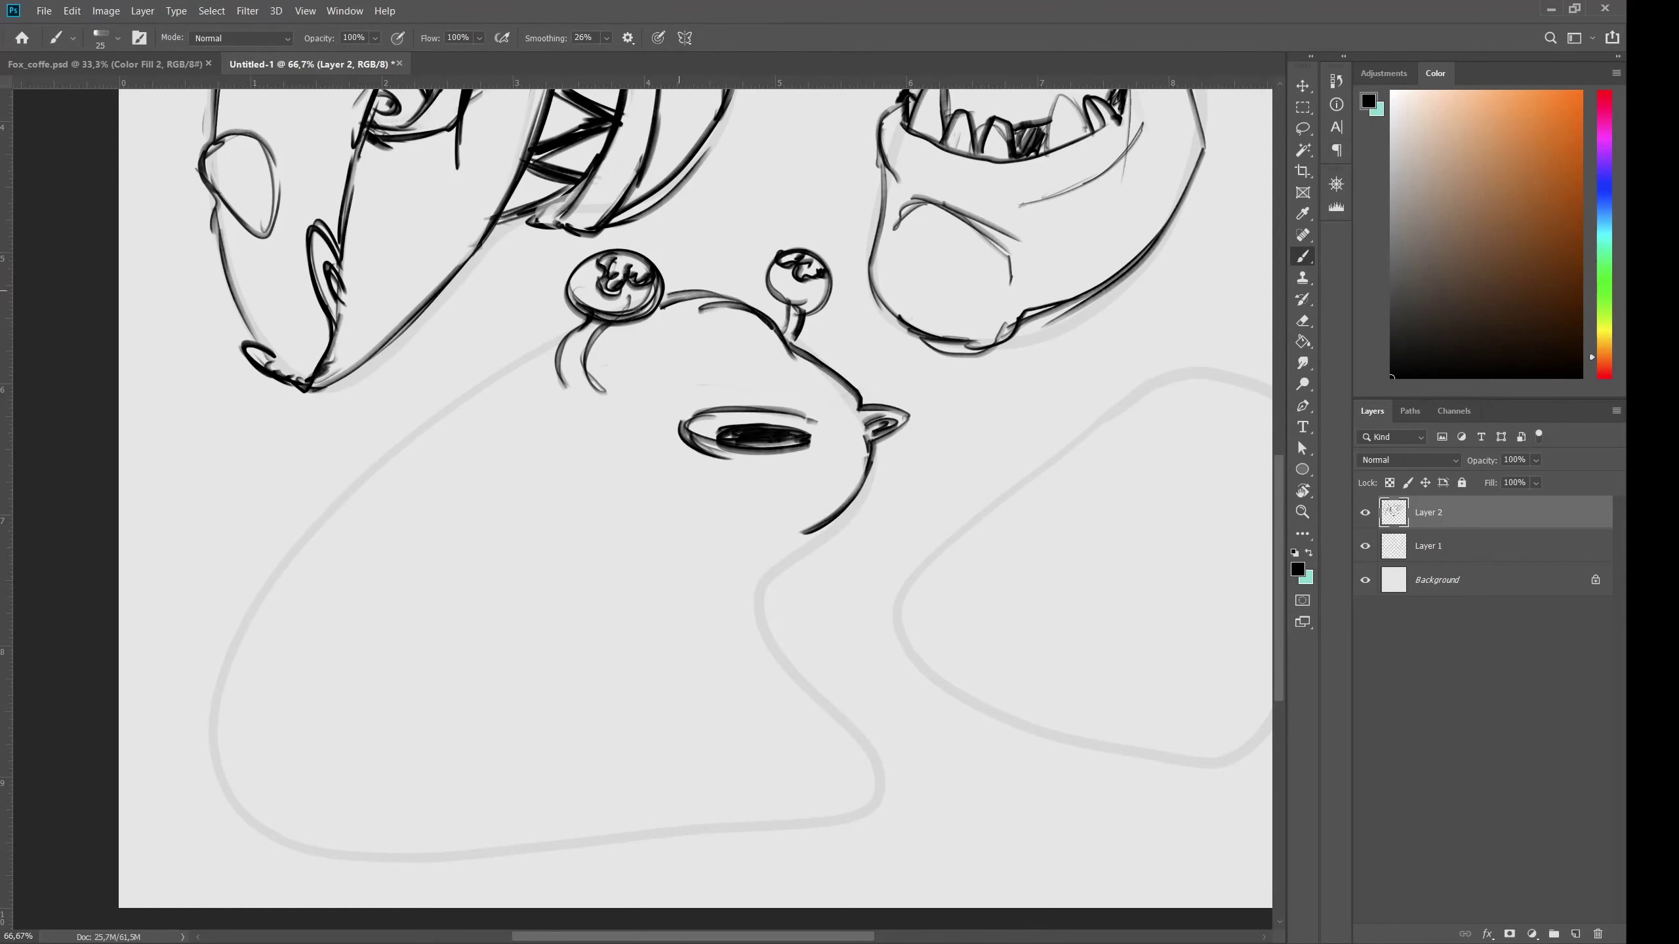
pyautogui.moveTo(575, 337); pyautogui.dragTo(415, 432)
pyautogui.hotkey('ctrl', 'z')
# Draw a long curved mouth line along the underside of the stalk-eyed creature's head.
pyautogui.moveTo(774, 531)
pyautogui.mouseDown()
pyautogui.moveTo(594, 475)
pyautogui.moveTo(812, 527)
pyautogui.mouseUp()
pyautogui.moveTo(634, 520); pyautogui.dragTo(826, 521)
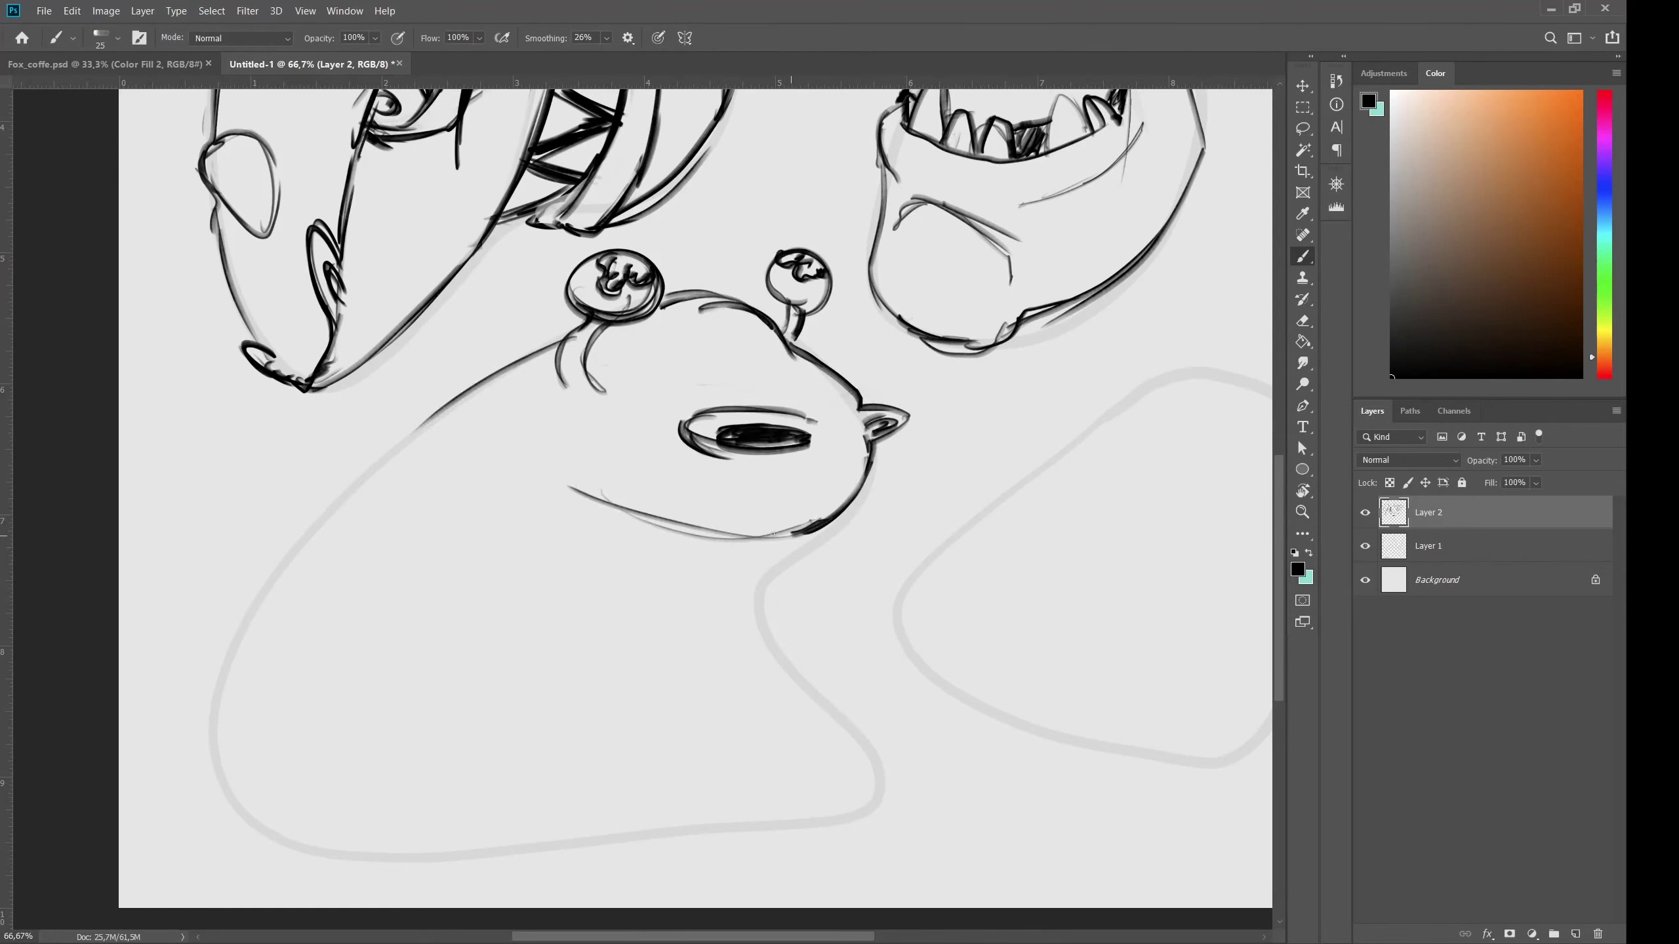
pyautogui.moveTo(696, 516); pyautogui.dragTo(794, 534)
pyautogui.moveTo(775, 527); pyautogui.dragTo(589, 495)
# Draw the creature's throat and two small stubby arms, one on each side of the body.
pyautogui.moveTo(747, 578); pyautogui.dragTo(756, 620)
pyautogui.moveTo(758, 604)
pyautogui.mouseDown()
pyautogui.moveTo(802, 584)
pyautogui.moveTo(807, 661)
pyautogui.mouseUp()
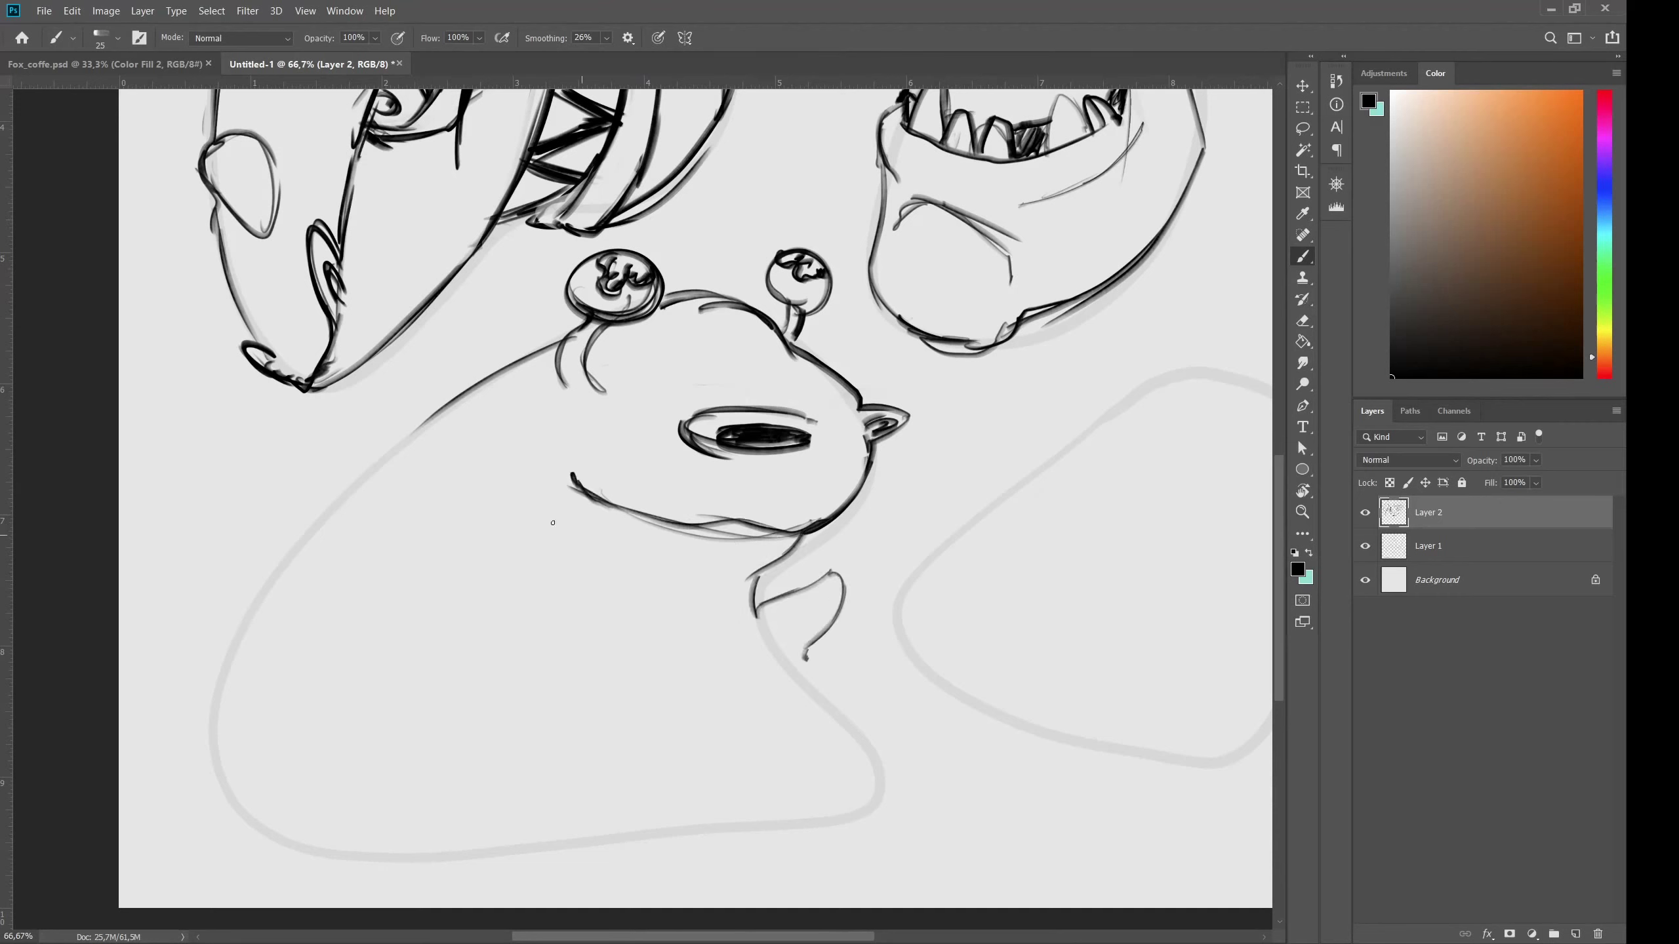
pyautogui.moveTo(493, 510)
pyautogui.mouseDown()
pyautogui.moveTo(418, 569)
pyautogui.moveTo(503, 623)
pyautogui.moveTo(509, 533)
pyautogui.moveTo(414, 591)
pyautogui.mouseUp()
pyautogui.moveTo(451, 587); pyautogui.dragTo(502, 631)
pyautogui.moveTo(791, 617); pyautogui.dragTo(830, 566)
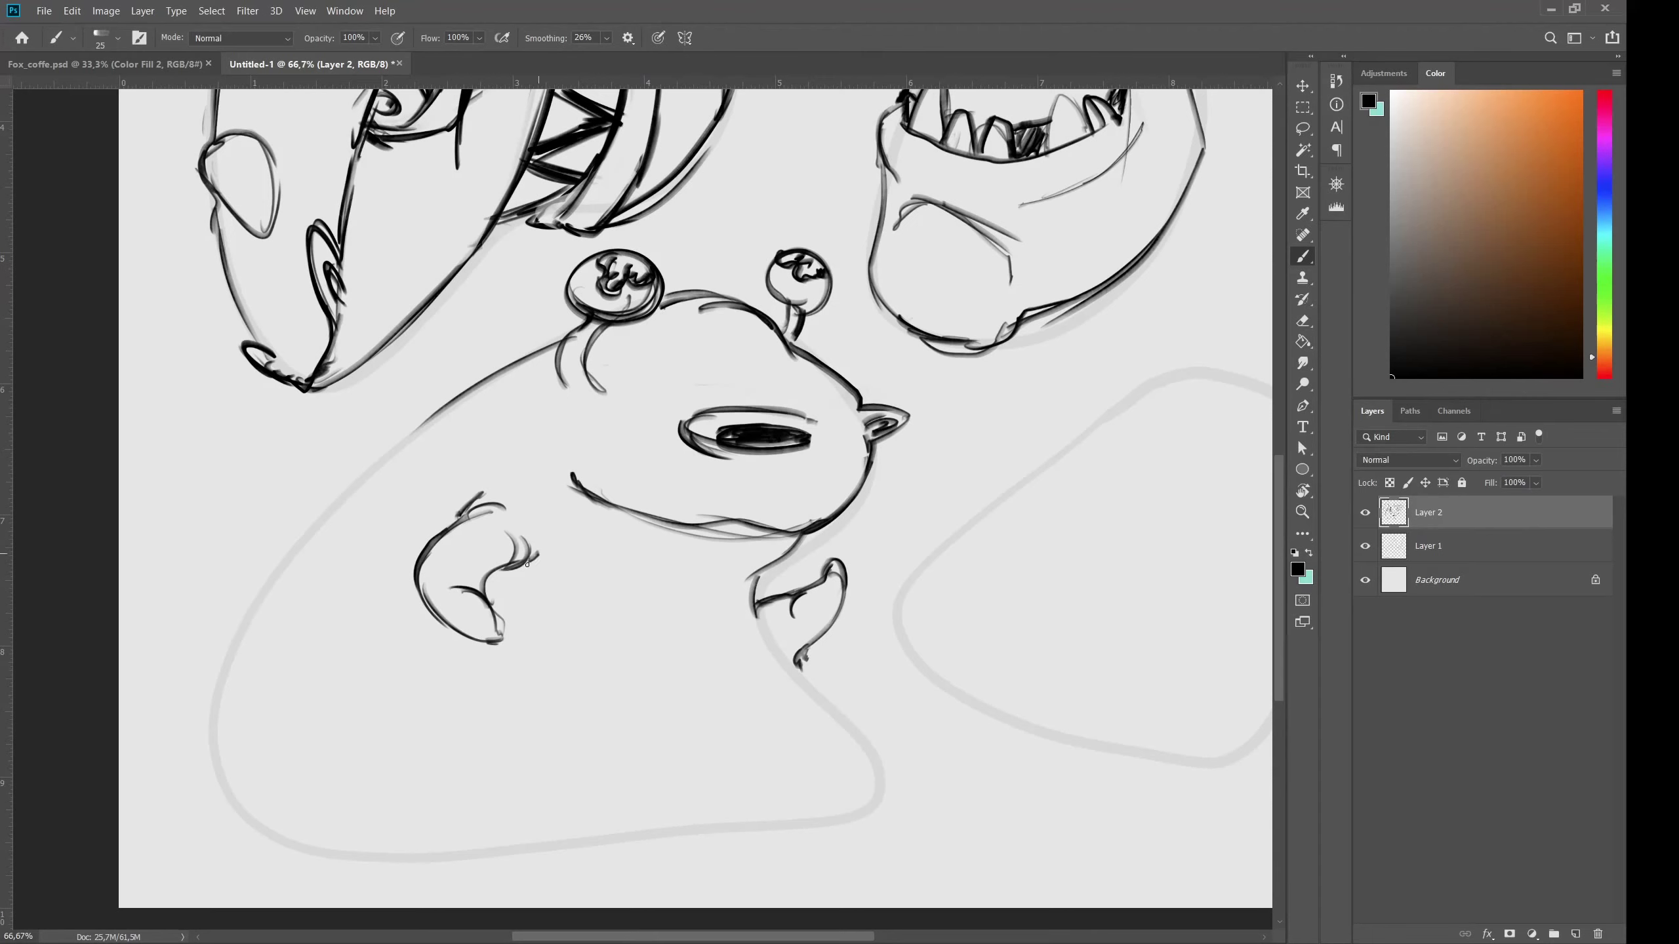
pyautogui.moveTo(522, 567); pyautogui.dragTo(540, 553)
# Erase the long mouth line, then draw a chin contour and a wavy smirk below the eye.
pyautogui.moveTo(796, 537); pyautogui.dragTo(666, 581)
pyautogui.press('e')
pyautogui.moveTo(585, 491); pyautogui.dragTo(775, 519)
pyautogui.press('b')
pyautogui.moveTo(612, 452)
pyautogui.mouseDown()
pyautogui.moveTo(627, 492)
pyautogui.moveTo(737, 487)
pyautogui.mouseUp()
pyautogui.moveTo(611, 452); pyautogui.dragTo(648, 499)
# Outline the stalk-eyed creature's bumpy back down along the blob.
pyautogui.moveTo(440, 408); pyautogui.dragTo(314, 534)
pyautogui.moveTo(314, 534)
pyautogui.mouseDown()
pyautogui.moveTo(233, 640)
pyautogui.moveTo(221, 685)
pyautogui.mouseUp()
pyautogui.moveTo(290, 635); pyautogui.dragTo(394, 538)
pyautogui.moveTo(646, 472); pyautogui.dragTo(664, 467)
pyautogui.moveTo(754, 455); pyautogui.dragTo(636, 502)
pyautogui.hotkey('ctrl', 'z')
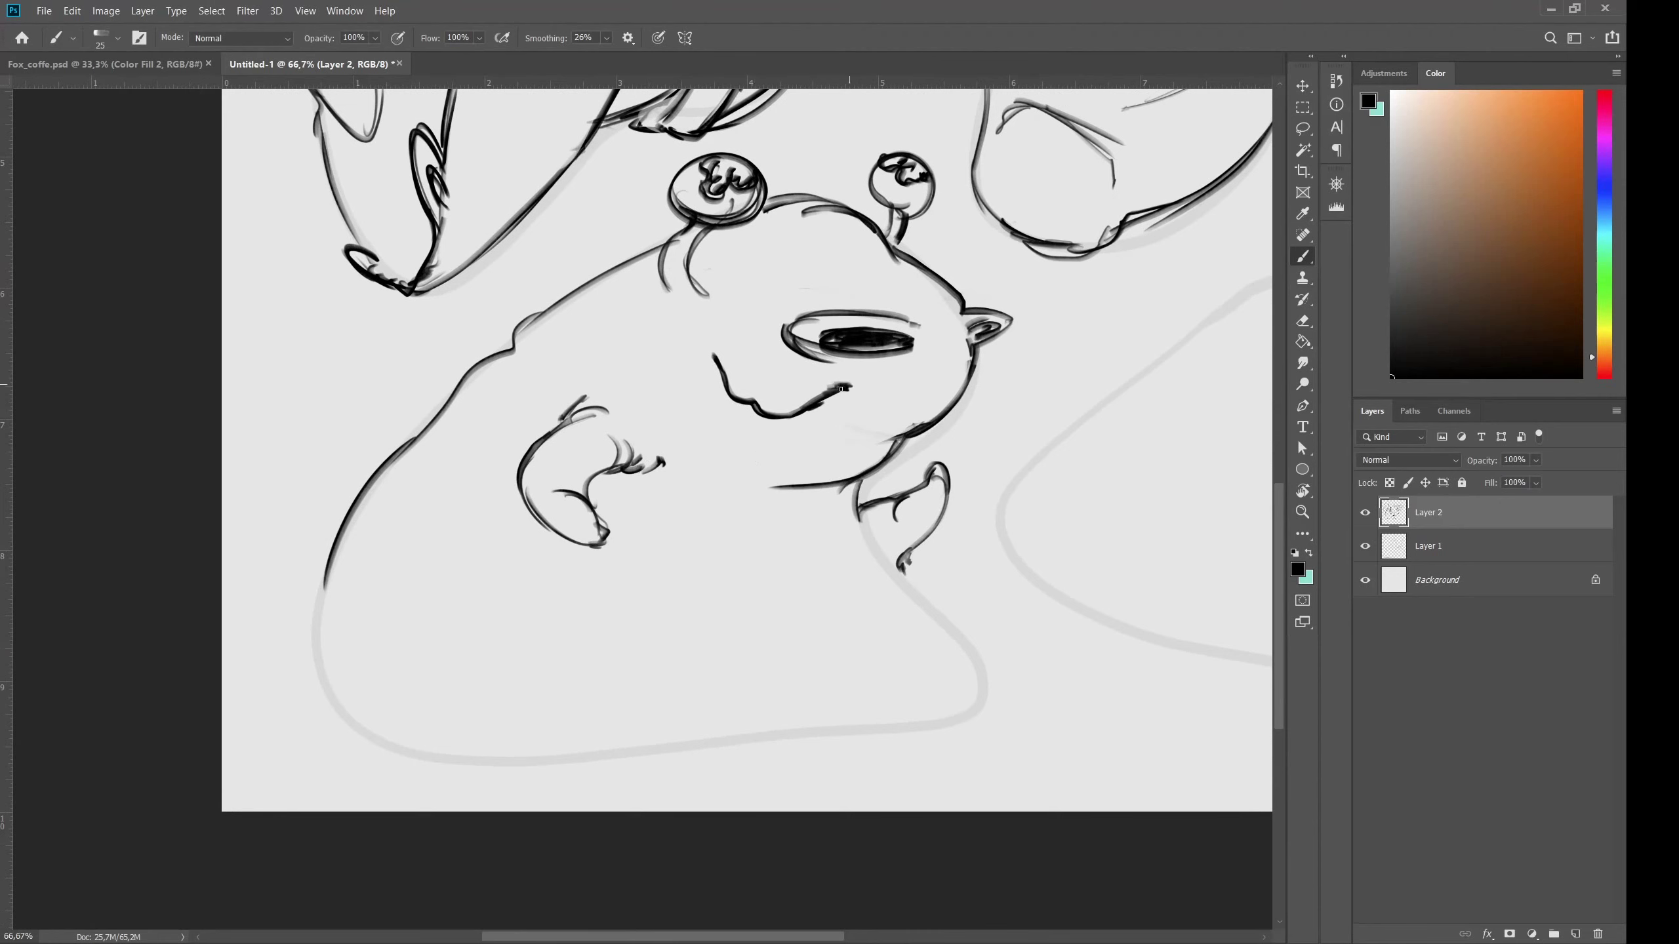
# Outline the creature's belly and wide base to close the slug-like body.
pyautogui.moveTo(922, 427); pyautogui.dragTo(886, 440)
pyautogui.moveTo(853, 480); pyautogui.dragTo(981, 688)
pyautogui.moveTo(978, 701); pyautogui.dragTo(981, 735)
pyautogui.moveTo(320, 579)
pyautogui.mouseDown()
pyautogui.moveTo(324, 631)
pyautogui.moveTo(594, 762)
pyautogui.moveTo(983, 724)
pyautogui.mouseUp()
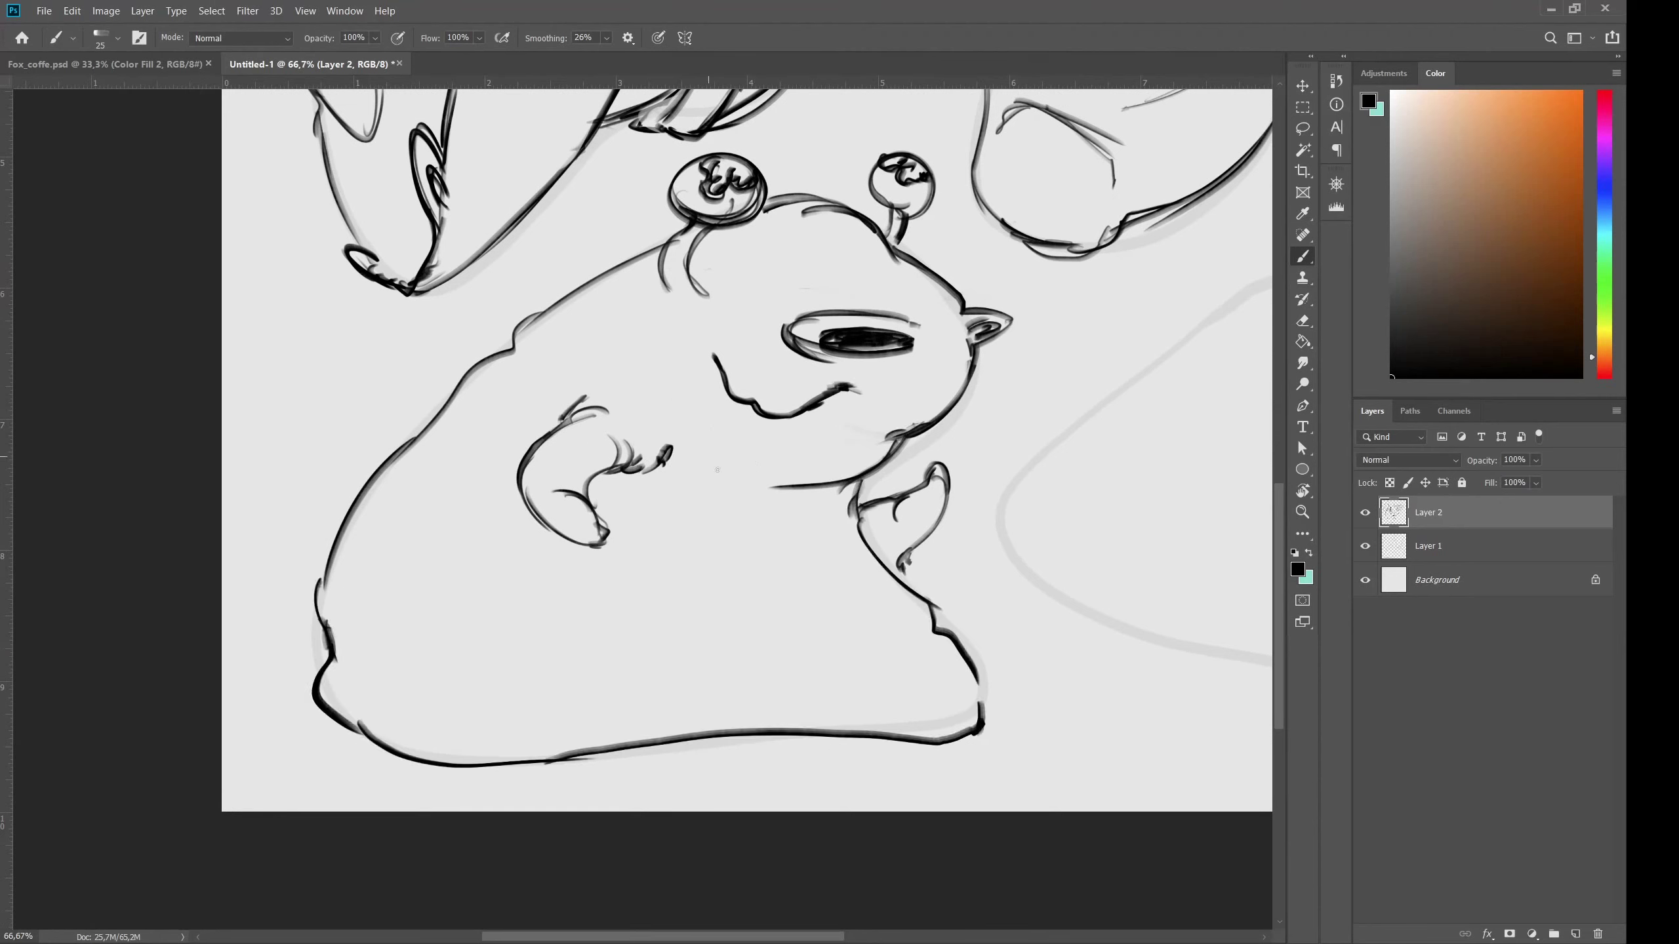
# Sketch a tilted drink can under the creature's arm, with a rounded bottom, an elliptical lid and a pull tab.
pyautogui.moveTo(673, 428); pyautogui.dragTo(734, 425)
pyautogui.moveTo(704, 396)
pyautogui.mouseDown()
pyautogui.moveTo(653, 380)
pyautogui.moveTo(612, 408)
pyautogui.mouseUp()
pyautogui.moveTo(521, 491)
pyautogui.mouseDown()
pyautogui.moveTo(410, 590)
pyautogui.moveTo(575, 712)
pyautogui.mouseUp()
pyautogui.moveTo(558, 707)
pyautogui.mouseDown()
pyautogui.moveTo(727, 572)
pyautogui.moveTo(668, 627)
pyautogui.mouseUp()
pyautogui.moveTo(435, 556); pyautogui.dragTo(534, 680)
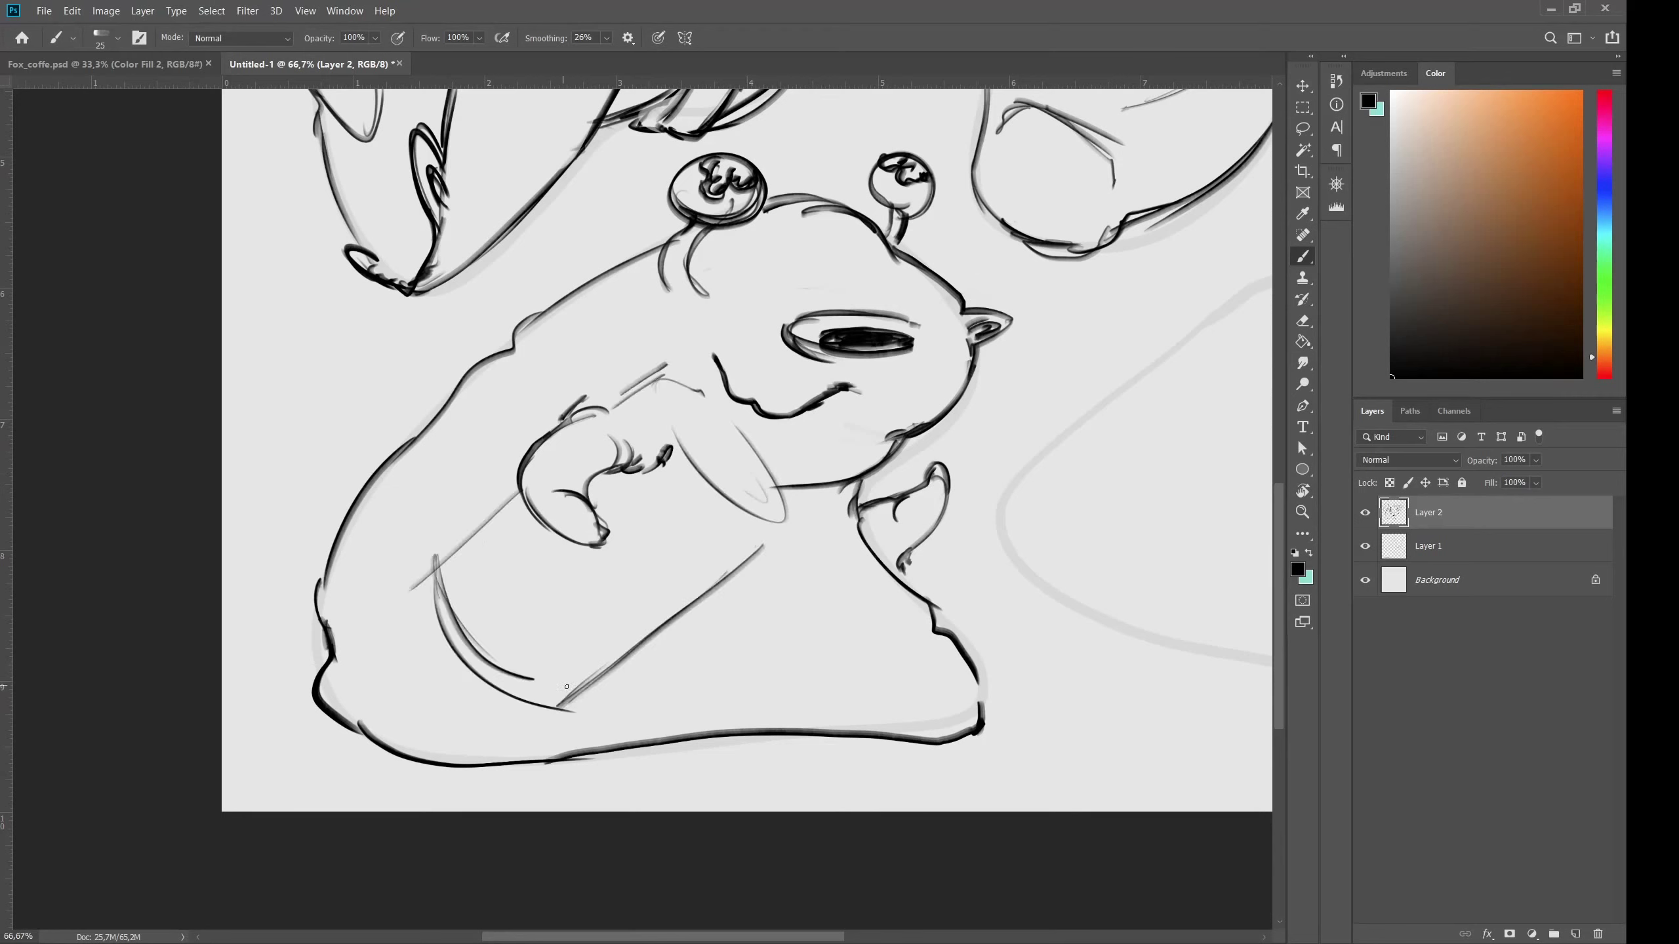
pyautogui.moveTo(440, 592); pyautogui.dragTo(549, 680)
pyautogui.moveTo(667, 374)
pyautogui.mouseDown()
pyautogui.moveTo(740, 496)
pyautogui.moveTo(787, 533)
pyautogui.mouseUp()
pyautogui.moveTo(667, 360); pyautogui.dragTo(734, 413)
pyautogui.moveTo(688, 397); pyautogui.dragTo(728, 457)
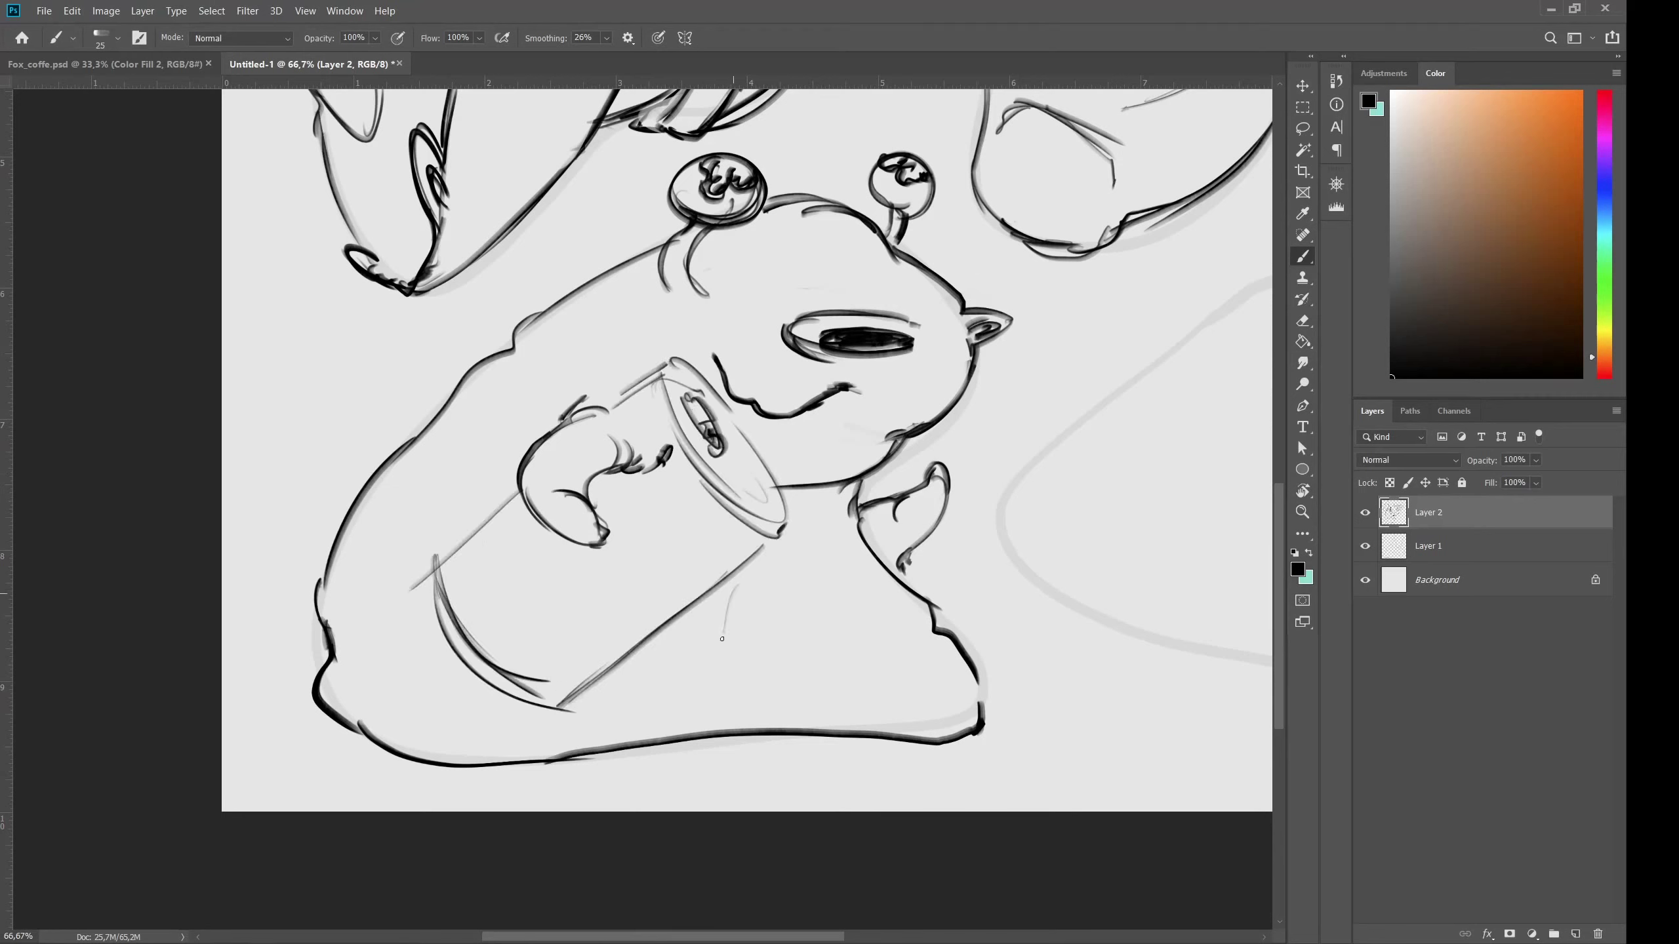
# Add curved rim bands near both ends of the can and darken its corners.
pyautogui.moveTo(433, 559)
pyautogui.mouseDown()
pyautogui.moveTo(519, 489)
pyautogui.moveTo(602, 685)
pyautogui.mouseUp()
pyautogui.moveTo(654, 470); pyautogui.dragTo(760, 562)
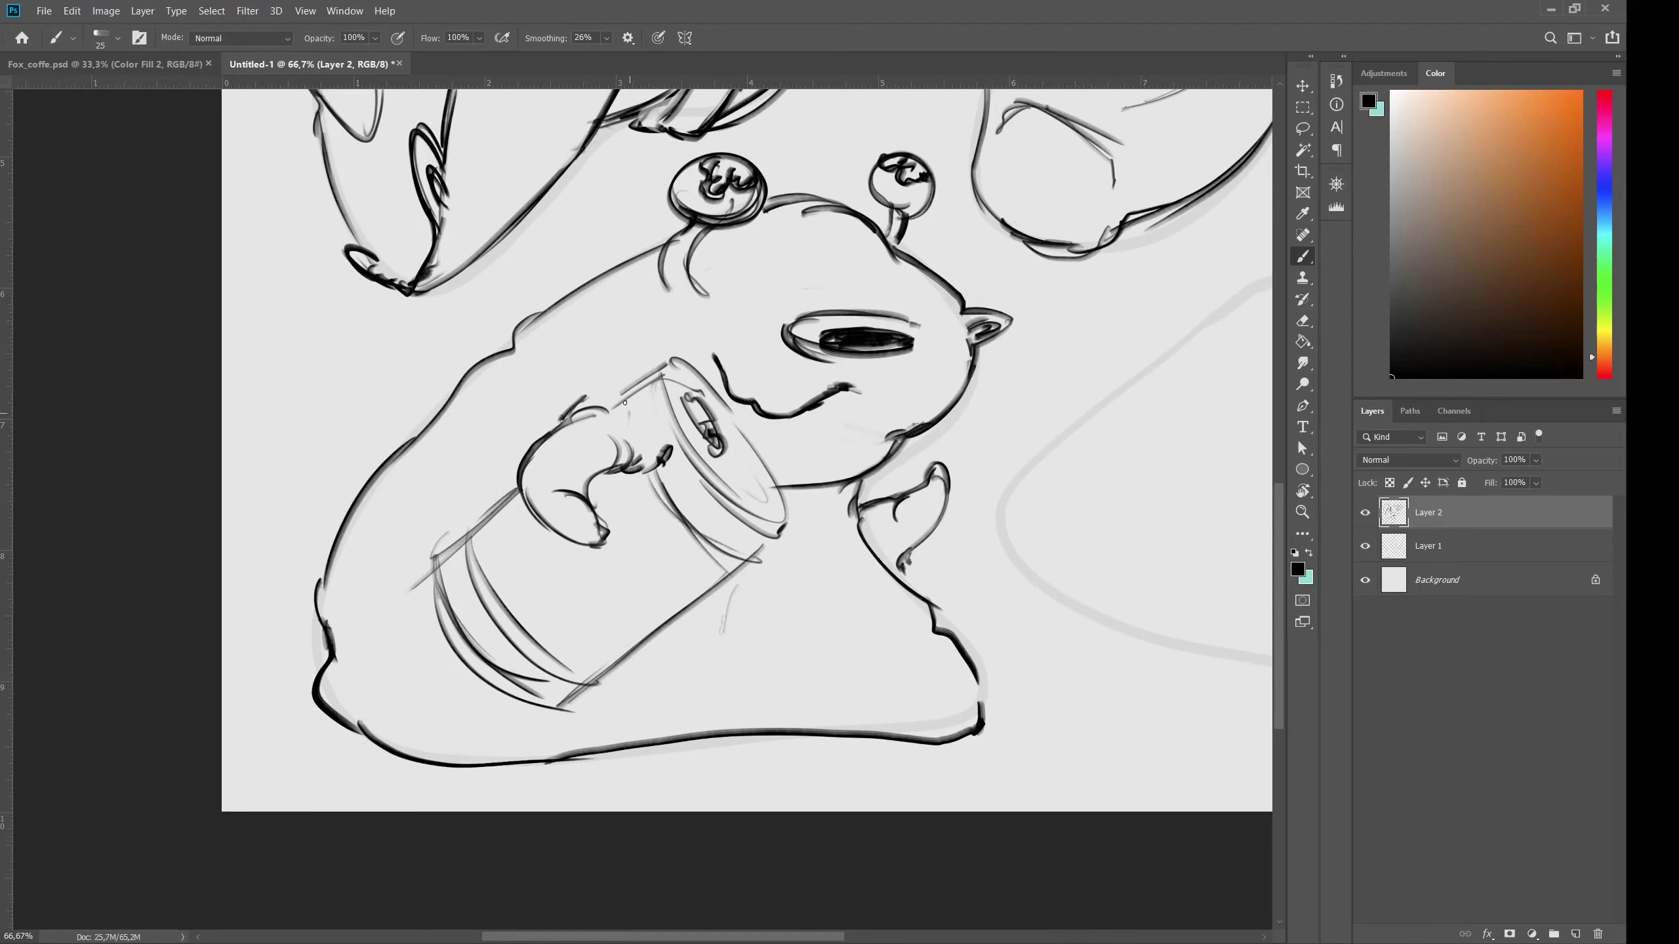
pyautogui.moveTo(635, 387); pyautogui.dragTo(624, 436)
pyautogui.moveTo(737, 568); pyautogui.dragTo(763, 561)
pyautogui.moveTo(652, 377); pyautogui.dragTo(620, 397)
pyautogui.moveTo(787, 532); pyautogui.dragTo(769, 542)
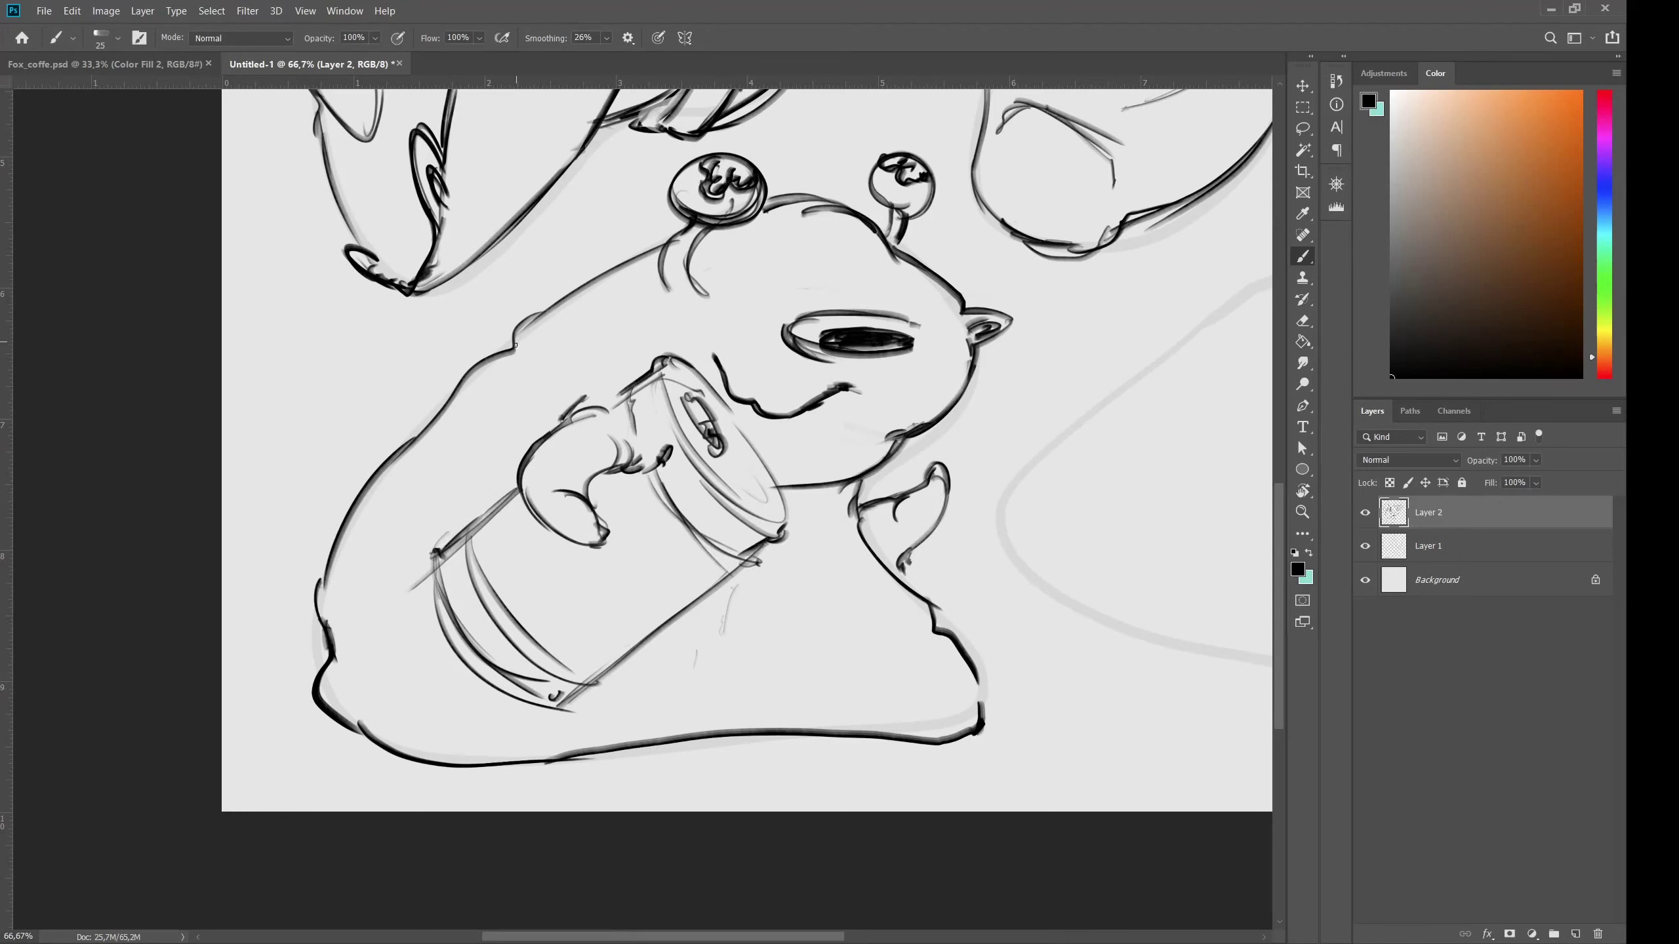
# Add skin folds and bumps along the slug creature's back and a crease at its base.
pyautogui.moveTo(535, 316); pyautogui.dragTo(514, 426)
pyautogui.moveTo(500, 354); pyautogui.dragTo(463, 477)
pyautogui.moveTo(450, 389); pyautogui.dragTo(380, 575)
pyautogui.moveTo(387, 466)
pyautogui.mouseDown()
pyautogui.moveTo(324, 548)
pyautogui.moveTo(347, 524)
pyautogui.mouseUp()
pyautogui.moveTo(523, 345); pyautogui.dragTo(554, 307)
pyautogui.moveTo(570, 295); pyautogui.dragTo(560, 356)
pyautogui.moveTo(561, 299)
pyautogui.mouseDown()
pyautogui.moveTo(608, 271)
pyautogui.moveTo(564, 294)
pyautogui.mouseUp()
pyautogui.moveTo(570, 303); pyautogui.dragTo(579, 280)
pyautogui.moveTo(598, 278); pyautogui.dragTo(671, 234)
pyautogui.moveTo(933, 603); pyautogui.dragTo(925, 634)
pyautogui.moveTo(777, 666)
pyautogui.mouseDown()
pyautogui.moveTo(926, 640)
pyautogui.moveTo(775, 742)
pyautogui.moveTo(767, 730)
pyautogui.mouseUp()
# Draw a large pointed nose with a curled nostril inside the remaining empty blob.
pyautogui.hotkey('ctrl', '-')
pyautogui.moveTo(507, 482); pyautogui.dragTo(524, 492)
pyautogui.moveTo(501, 427); pyautogui.dragTo(496, 437)
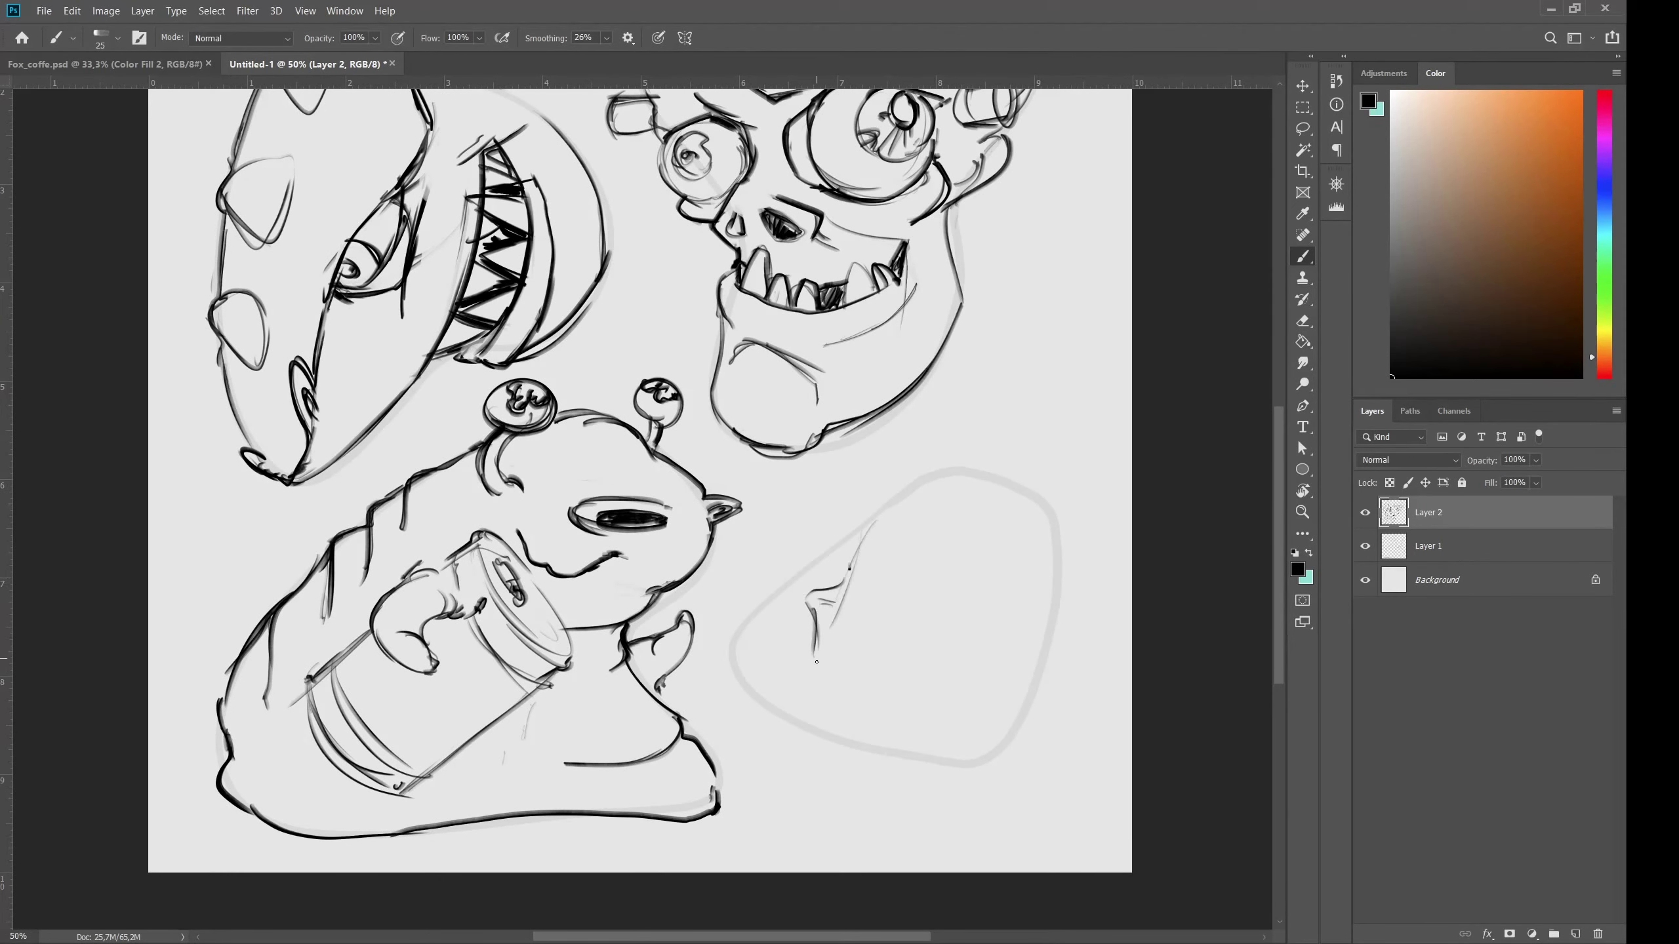
pyautogui.moveTo(817, 661); pyautogui.dragTo(905, 624)
pyautogui.moveTo(838, 593); pyautogui.dragTo(878, 526)
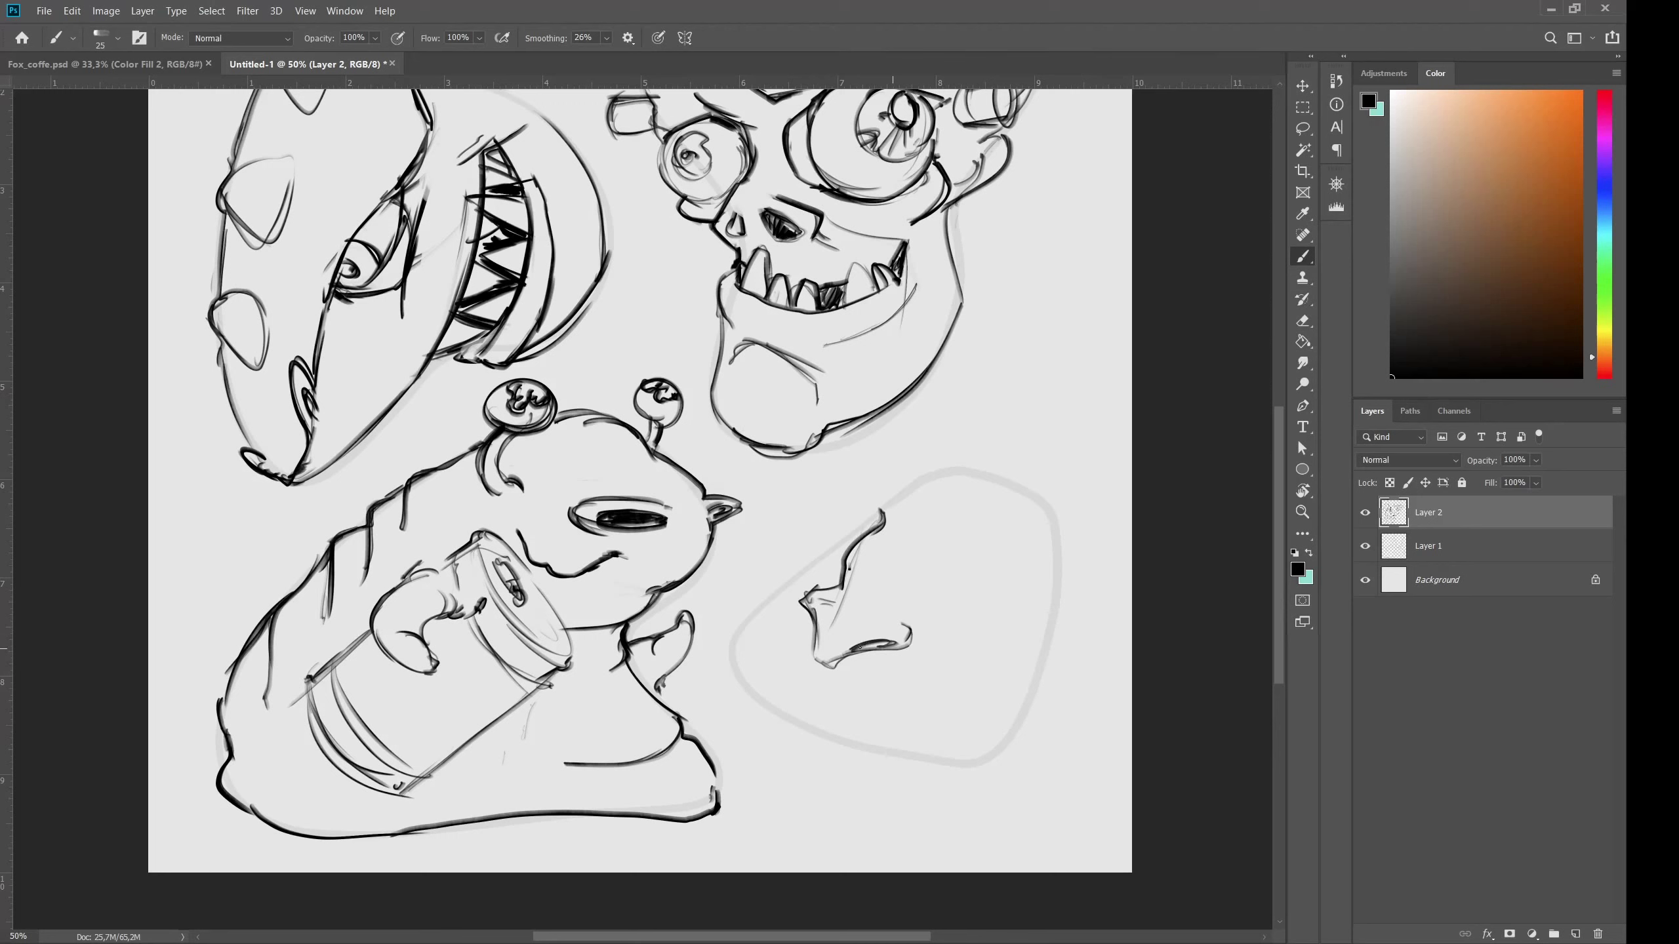
pyautogui.moveTo(867, 658); pyautogui.dragTo(916, 631)
pyautogui.moveTo(906, 623); pyautogui.dragTo(842, 665)
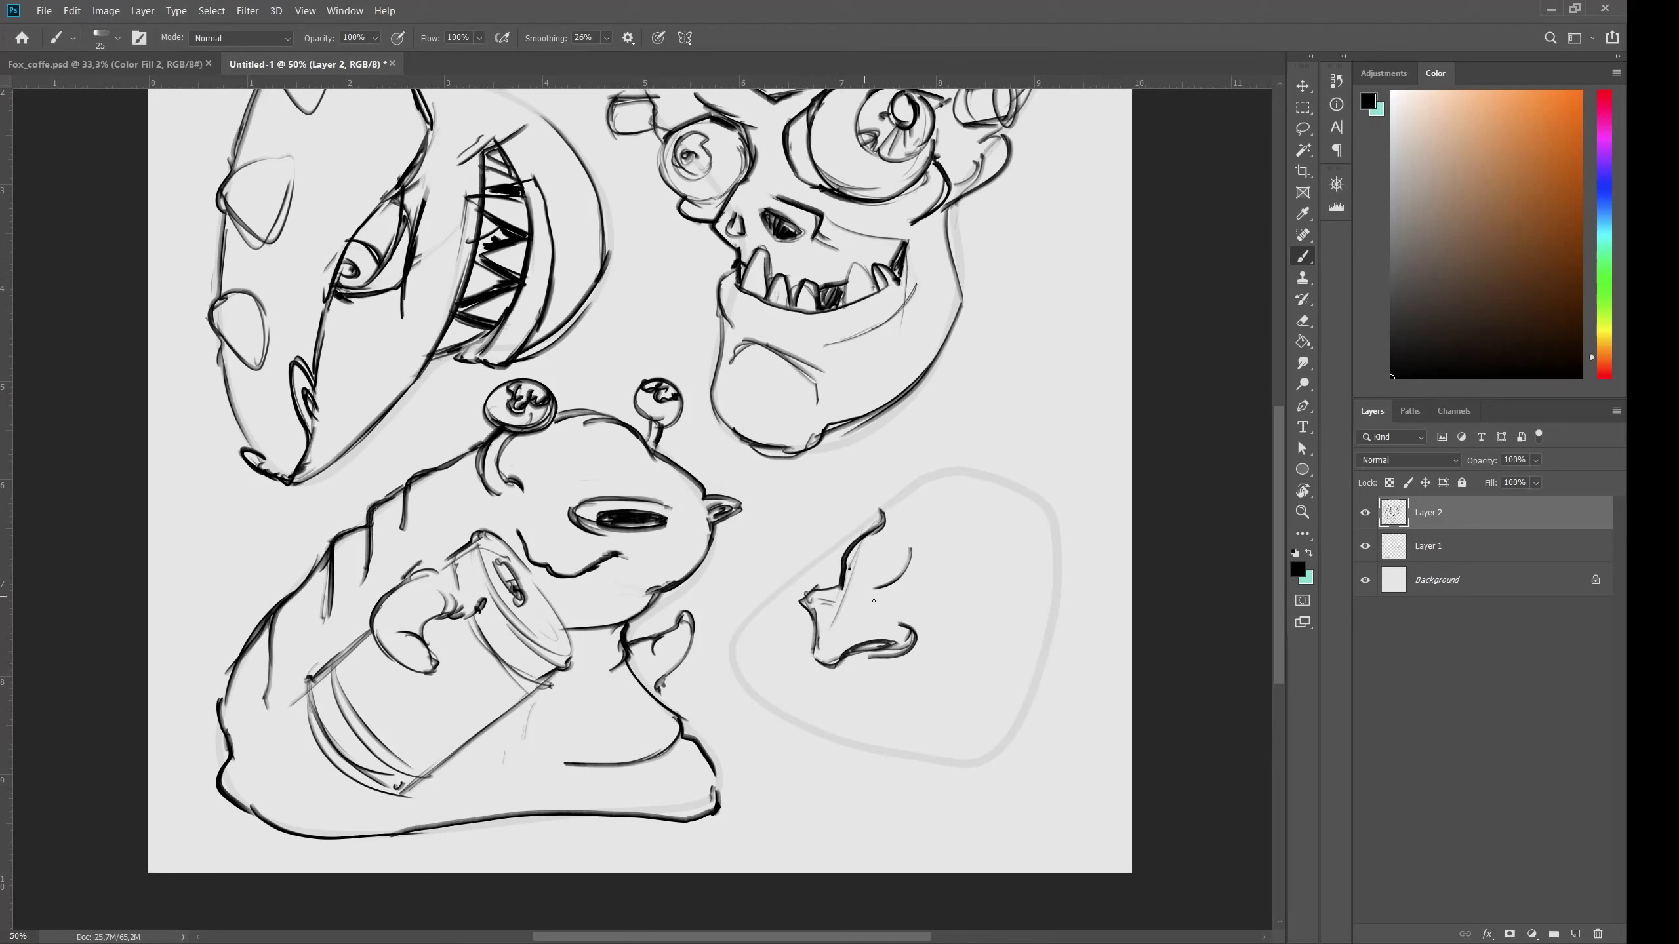
# Draw the face's two eyes with brow and cheek lines, and a downturned mouth below the nose.
pyautogui.moveTo(859, 518)
pyautogui.mouseDown()
pyautogui.moveTo(972, 573)
pyautogui.moveTo(979, 552)
pyautogui.mouseUp()
pyautogui.moveTo(947, 555); pyautogui.dragTo(980, 586)
pyautogui.moveTo(922, 575); pyautogui.dragTo(1001, 595)
pyautogui.moveTo(860, 658); pyautogui.dragTo(939, 714)
pyautogui.moveTo(932, 712); pyautogui.dragTo(944, 745)
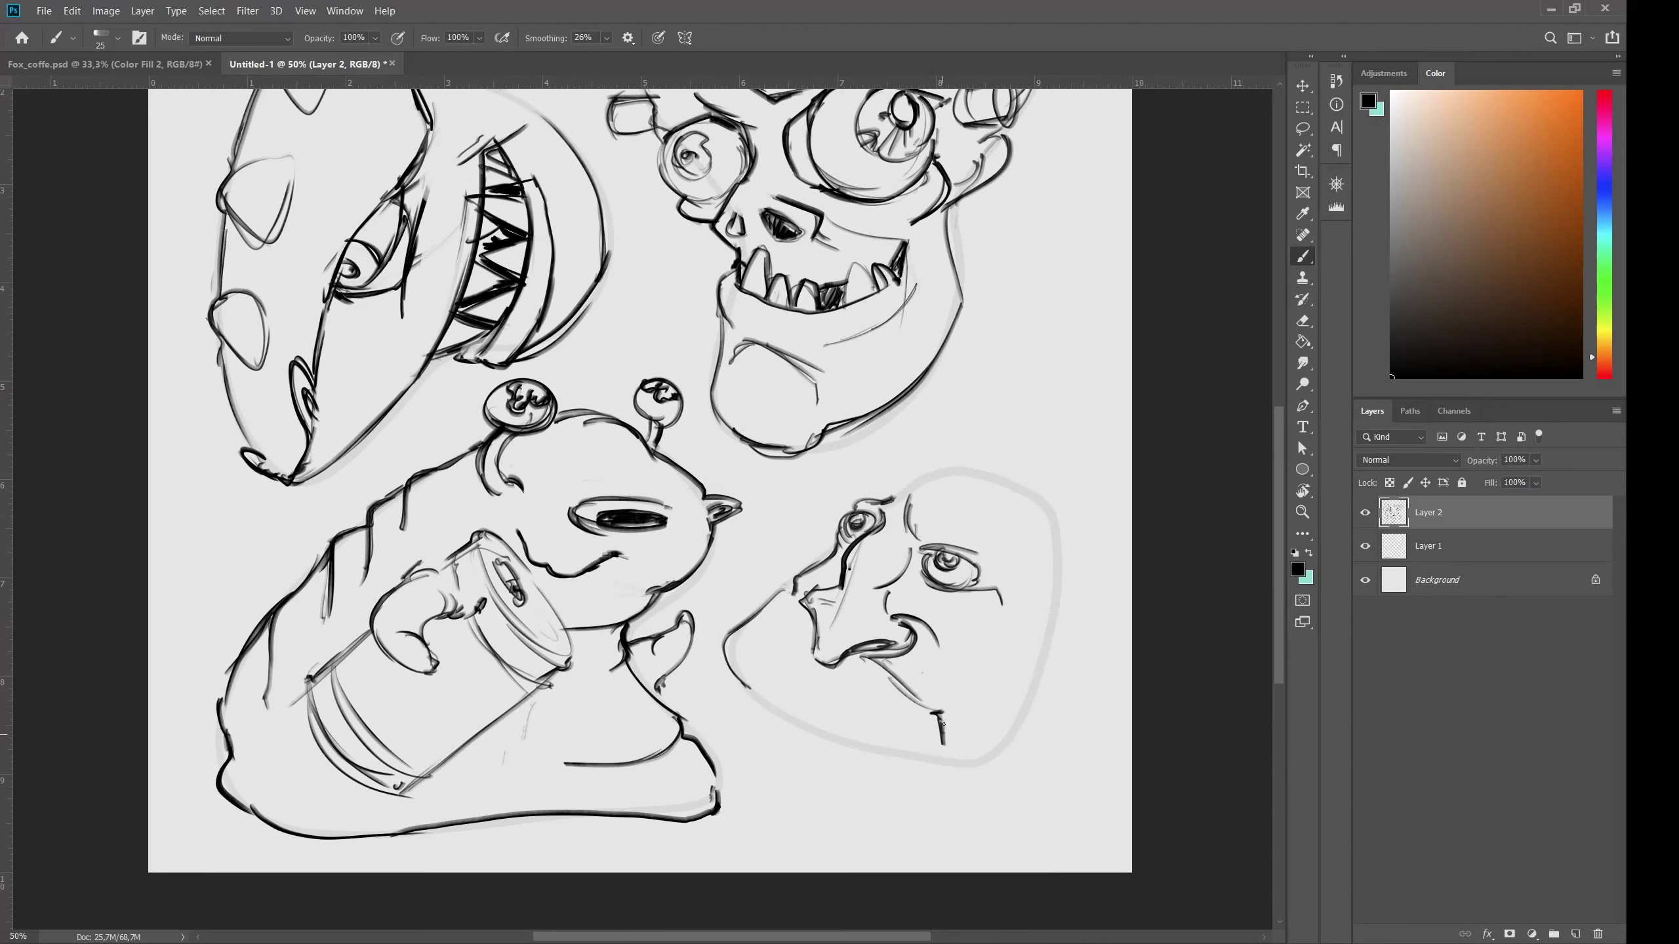
# Outline the face's heavy chin and jaw and add a long cheek crease running down to it.
pyautogui.moveTo(719, 647)
pyautogui.mouseDown()
pyautogui.moveTo(879, 761)
pyautogui.moveTo(1008, 742)
pyautogui.mouseUp()
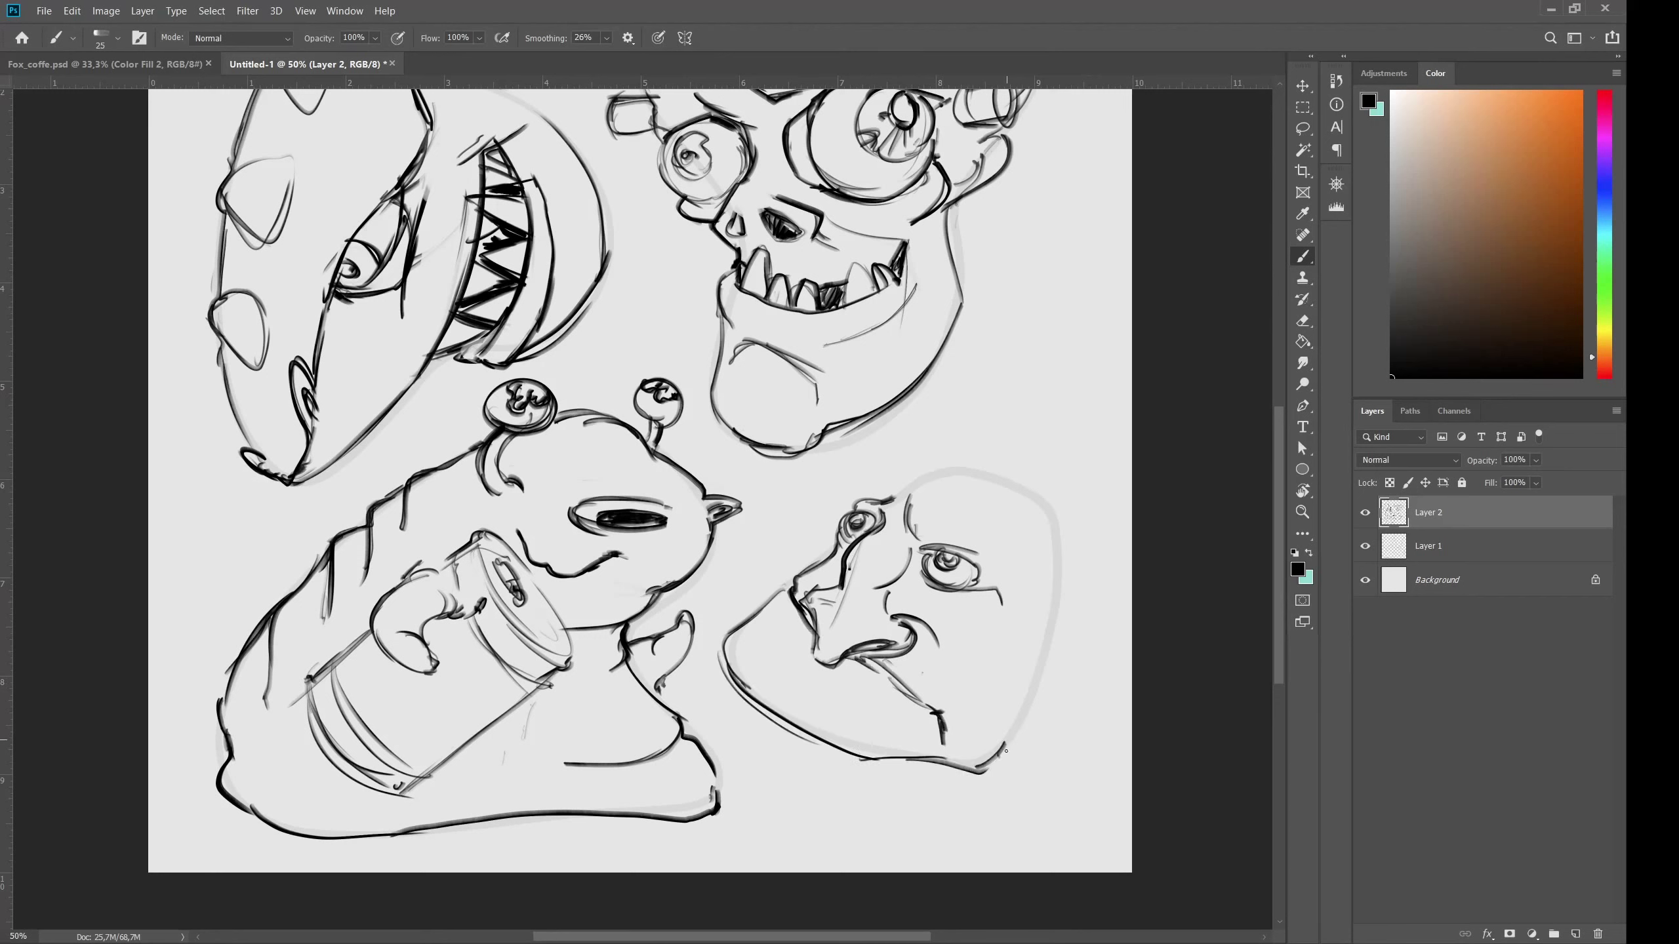
pyautogui.moveTo(938, 646); pyautogui.dragTo(947, 754)
pyautogui.moveTo(947, 678); pyautogui.dragTo(956, 771)
# Erase stray lines around the nose tip, then redraw the nose and brow with bolder strokes.
pyautogui.press('e')
pyautogui.moveTo(790, 661)
pyautogui.mouseDown()
pyautogui.moveTo(889, 641)
pyautogui.moveTo(817, 652)
pyautogui.moveTo(851, 671)
pyautogui.mouseUp()
pyautogui.press('b')
pyautogui.moveTo(824, 598)
pyautogui.mouseDown()
pyautogui.moveTo(821, 625)
pyautogui.moveTo(916, 633)
pyautogui.mouseUp()
pyautogui.moveTo(925, 549); pyautogui.dragTo(988, 572)
# Draw the face's temple strokes and ear, and connect the ear to the back of the jaw.
pyautogui.moveTo(1035, 543); pyautogui.dragTo(1001, 585)
pyautogui.moveTo(992, 630)
pyautogui.mouseDown()
pyautogui.moveTo(1055, 590)
pyautogui.moveTo(1040, 669)
pyautogui.mouseUp()
pyautogui.moveTo(1040, 615); pyautogui.dragTo(1025, 658)
pyautogui.moveTo(1008, 654); pyautogui.dragTo(1032, 691)
pyautogui.moveTo(1025, 688); pyautogui.dragTo(1002, 747)
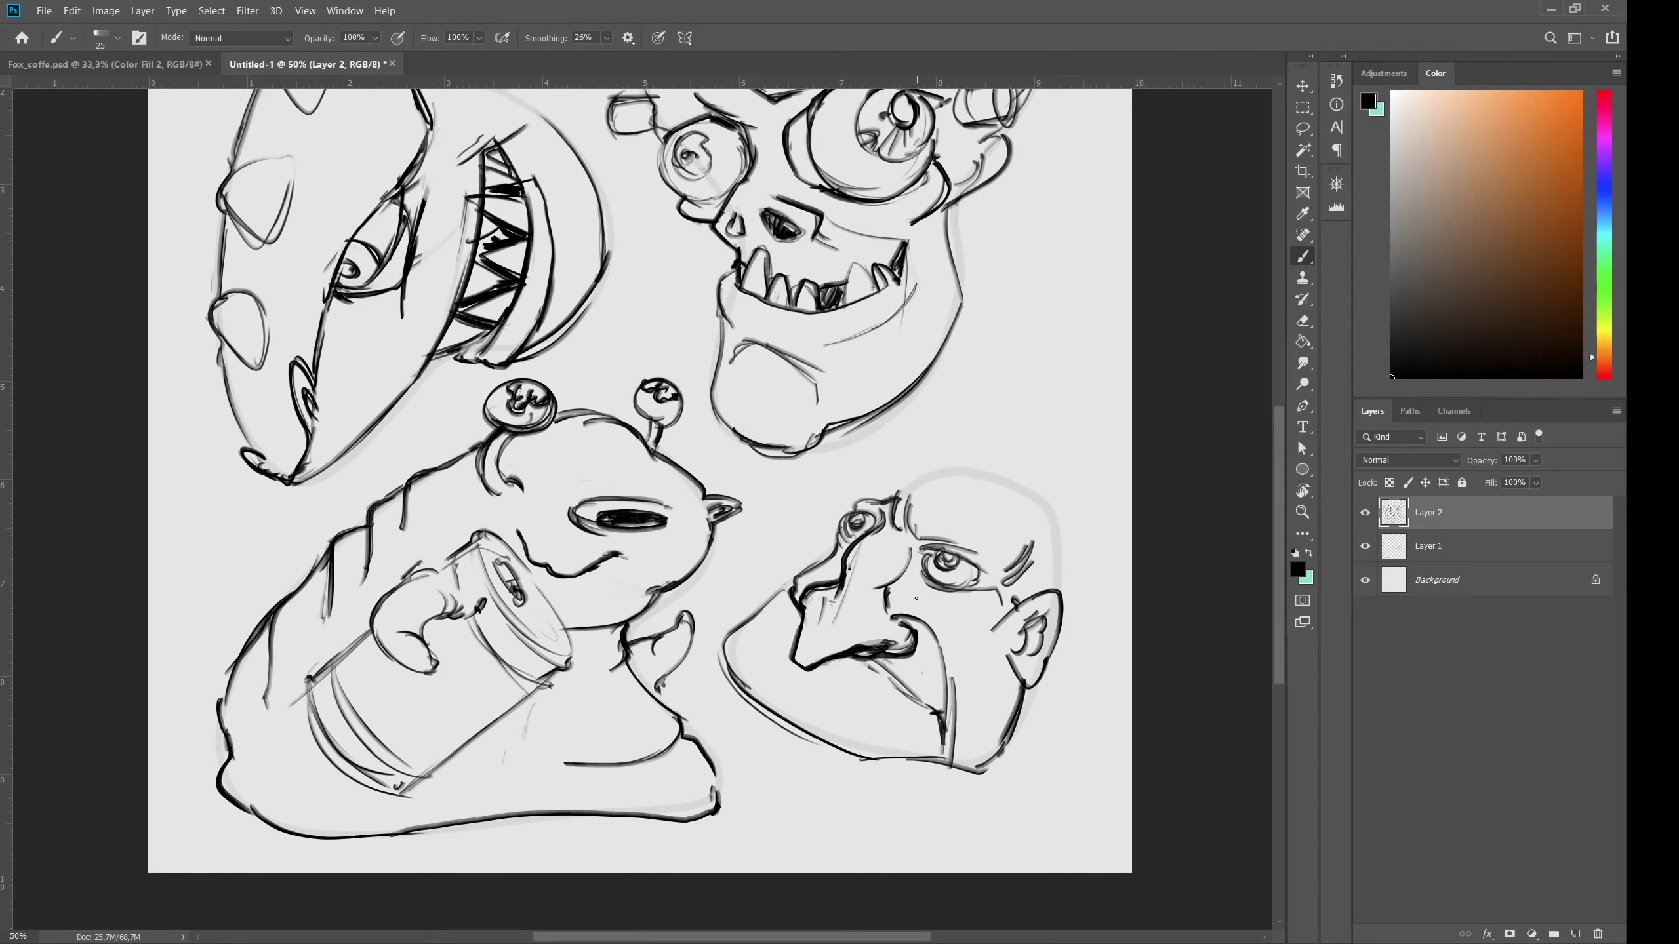
# Draw a flat cap with a slanted brim on the big-nosed face's head, plus a cheek line beside the nose.
pyautogui.moveTo(909, 596); pyautogui.dragTo(963, 668)
pyautogui.moveTo(896, 600); pyautogui.dragTo(910, 609)
pyautogui.moveTo(942, 463); pyautogui.dragTo(1046, 486)
pyautogui.moveTo(926, 458); pyautogui.dragTo(1058, 489)
pyautogui.moveTo(1058, 490); pyautogui.dragTo(1047, 568)
pyautogui.moveTo(918, 467); pyautogui.dragTo(1044, 549)
pyautogui.moveTo(929, 463); pyautogui.dragTo(986, 515)
# Draw a heavy, frowning eyebrow above the face's near eye and strengthen the brow lines under the cap.
pyautogui.moveTo(932, 523); pyautogui.dragTo(927, 537)
pyautogui.moveTo(928, 533); pyautogui.dragTo(1006, 544)
pyautogui.moveTo(1006, 544); pyautogui.dragTo(1003, 559)
pyautogui.moveTo(938, 539); pyautogui.dragTo(1003, 559)
pyautogui.moveTo(914, 534); pyautogui.dragTo(925, 535)
pyautogui.moveTo(884, 493); pyautogui.dragTo(944, 540)
pyautogui.moveTo(945, 535); pyautogui.dragTo(1011, 564)
# Add wrinkle strokes to the face's chin, cheek, jaw and outer eye corner.
pyautogui.moveTo(922, 665)
pyautogui.mouseDown()
pyautogui.moveTo(879, 708)
pyautogui.moveTo(925, 745)
pyautogui.mouseUp()
pyautogui.moveTo(760, 655); pyautogui.dragTo(793, 636)
pyautogui.moveTo(831, 668); pyautogui.dragTo(831, 718)
pyautogui.moveTo(1022, 702); pyautogui.dragTo(999, 754)
pyautogui.moveTo(977, 571); pyautogui.dragTo(1001, 600)
# Add small curved bumps and wart marks around the slug's eye, forehead, mouth and chin.
pyautogui.moveTo(580, 504); pyautogui.dragTo(573, 528)
pyautogui.moveTo(674, 504)
pyautogui.mouseDown()
pyautogui.moveTo(696, 512)
pyautogui.moveTo(634, 496)
pyautogui.mouseUp()
pyautogui.moveTo(614, 490); pyautogui.dragTo(616, 499)
pyautogui.moveTo(570, 543); pyautogui.dragTo(584, 542)
pyautogui.moveTo(474, 530); pyautogui.dragTo(491, 528)
pyautogui.moveTo(632, 625); pyautogui.dragTo(648, 622)
# Scatter small bump and wart marks over the slug's belly and lower body.
pyautogui.moveTo(566, 778); pyautogui.dragTo(591, 773)
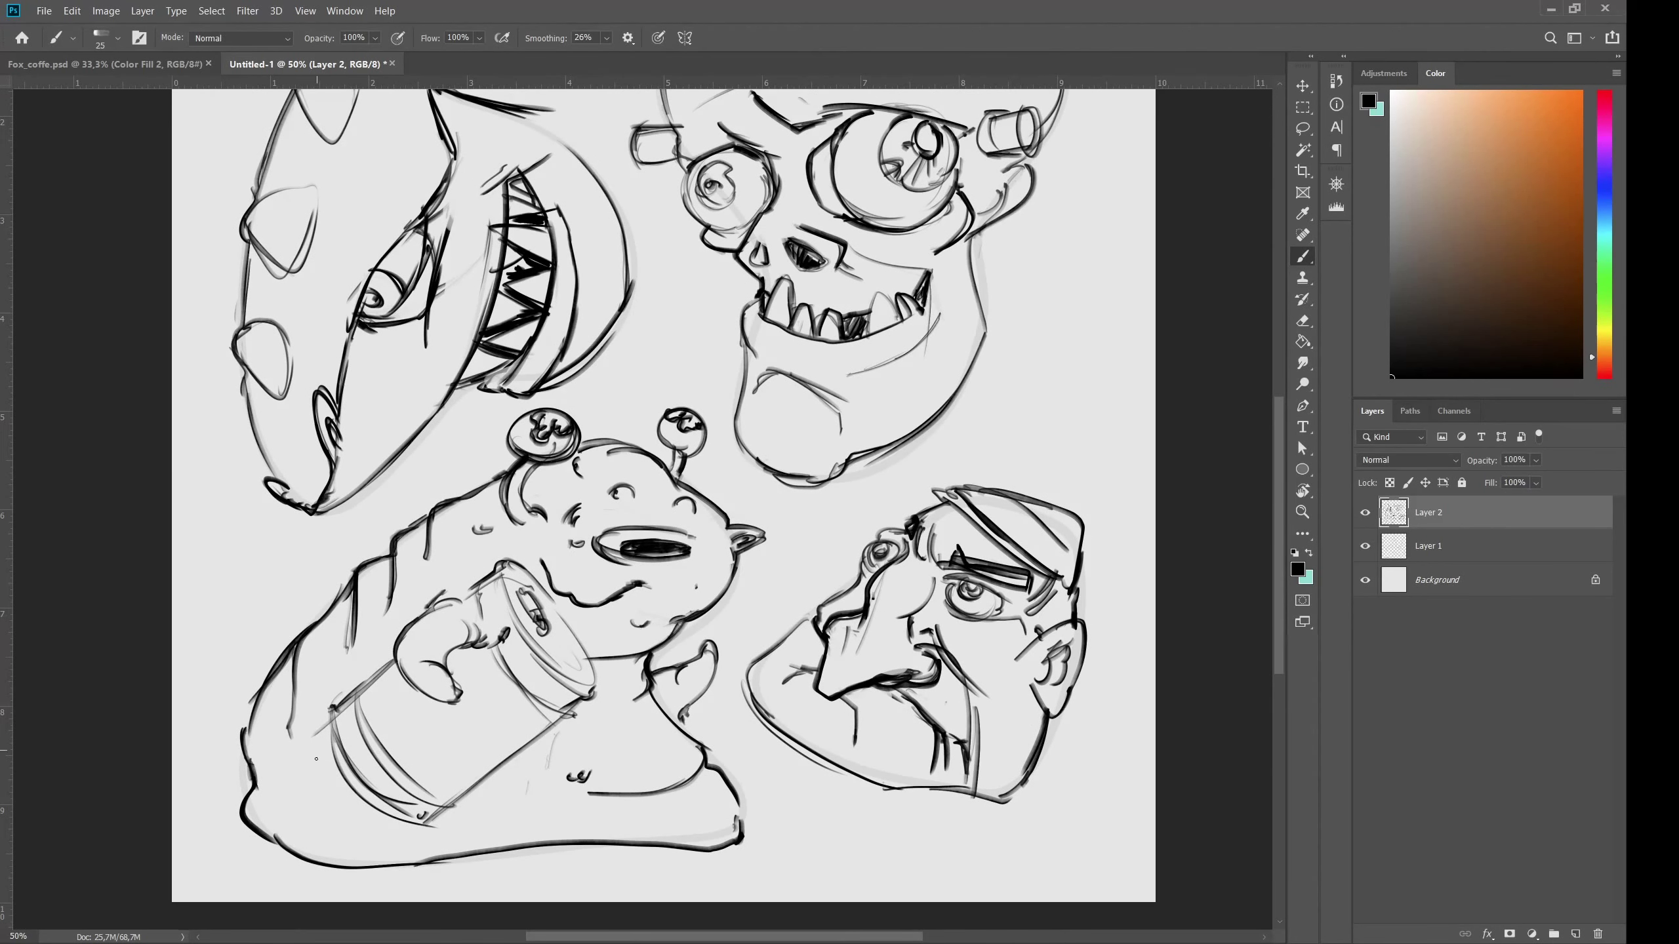
pyautogui.moveTo(284, 768); pyautogui.dragTo(302, 767)
pyautogui.moveTo(353, 698)
pyautogui.mouseDown()
pyautogui.moveTo(432, 811)
pyautogui.moveTo(546, 808)
pyautogui.mouseUp()
pyautogui.moveTo(664, 829); pyautogui.dragTo(672, 817)
pyautogui.moveTo(692, 822); pyautogui.dragTo(701, 808)
# Strengthen the zombie's mouth line, lower lip and chin crease with bold strokes, adding small cracks around the teeth and lip.
pyautogui.moveTo(542, 726); pyautogui.dragTo(526, 853)
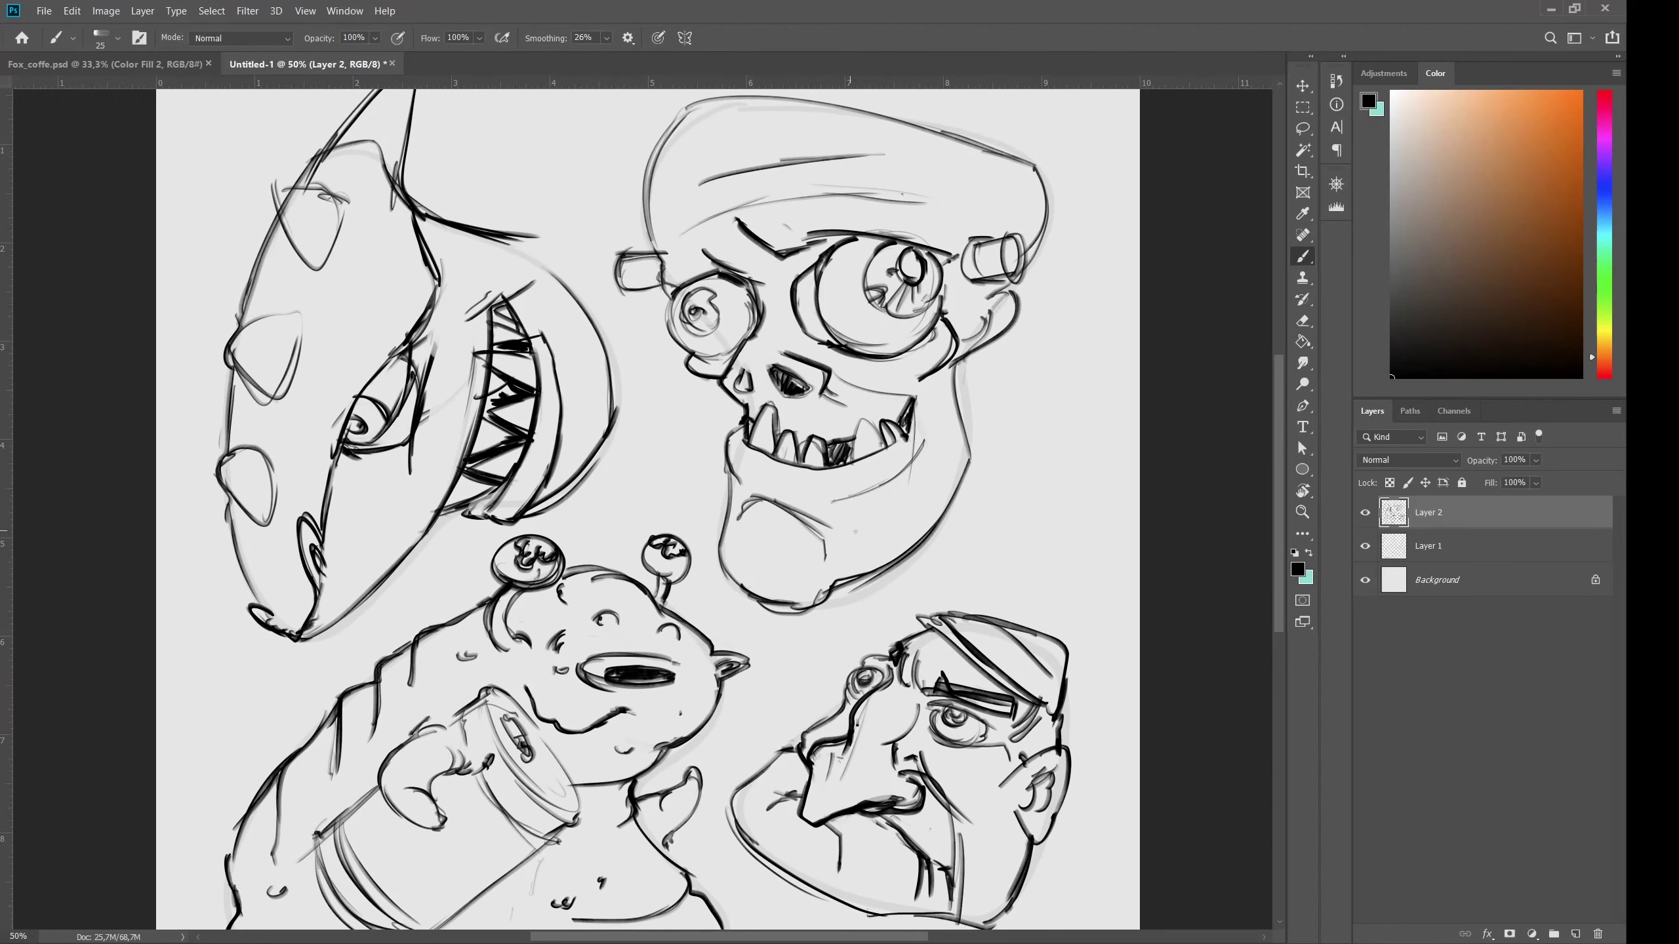
pyautogui.moveTo(732, 471); pyautogui.dragTo(822, 517)
pyautogui.moveTo(935, 434); pyautogui.dragTo(878, 494)
pyautogui.moveTo(827, 363)
pyautogui.mouseDown()
pyautogui.moveTo(909, 399)
pyautogui.moveTo(912, 426)
pyautogui.mouseUp()
pyautogui.moveTo(906, 421)
pyautogui.mouseDown()
pyautogui.moveTo(882, 450)
pyautogui.moveTo(837, 452)
pyautogui.mouseUp()
pyautogui.moveTo(811, 410)
pyautogui.mouseDown()
pyautogui.moveTo(795, 440)
pyautogui.moveTo(829, 440)
pyautogui.mouseUp()
pyautogui.moveTo(845, 469); pyautogui.dragTo(843, 487)
pyautogui.moveTo(768, 451); pyautogui.dragTo(753, 470)
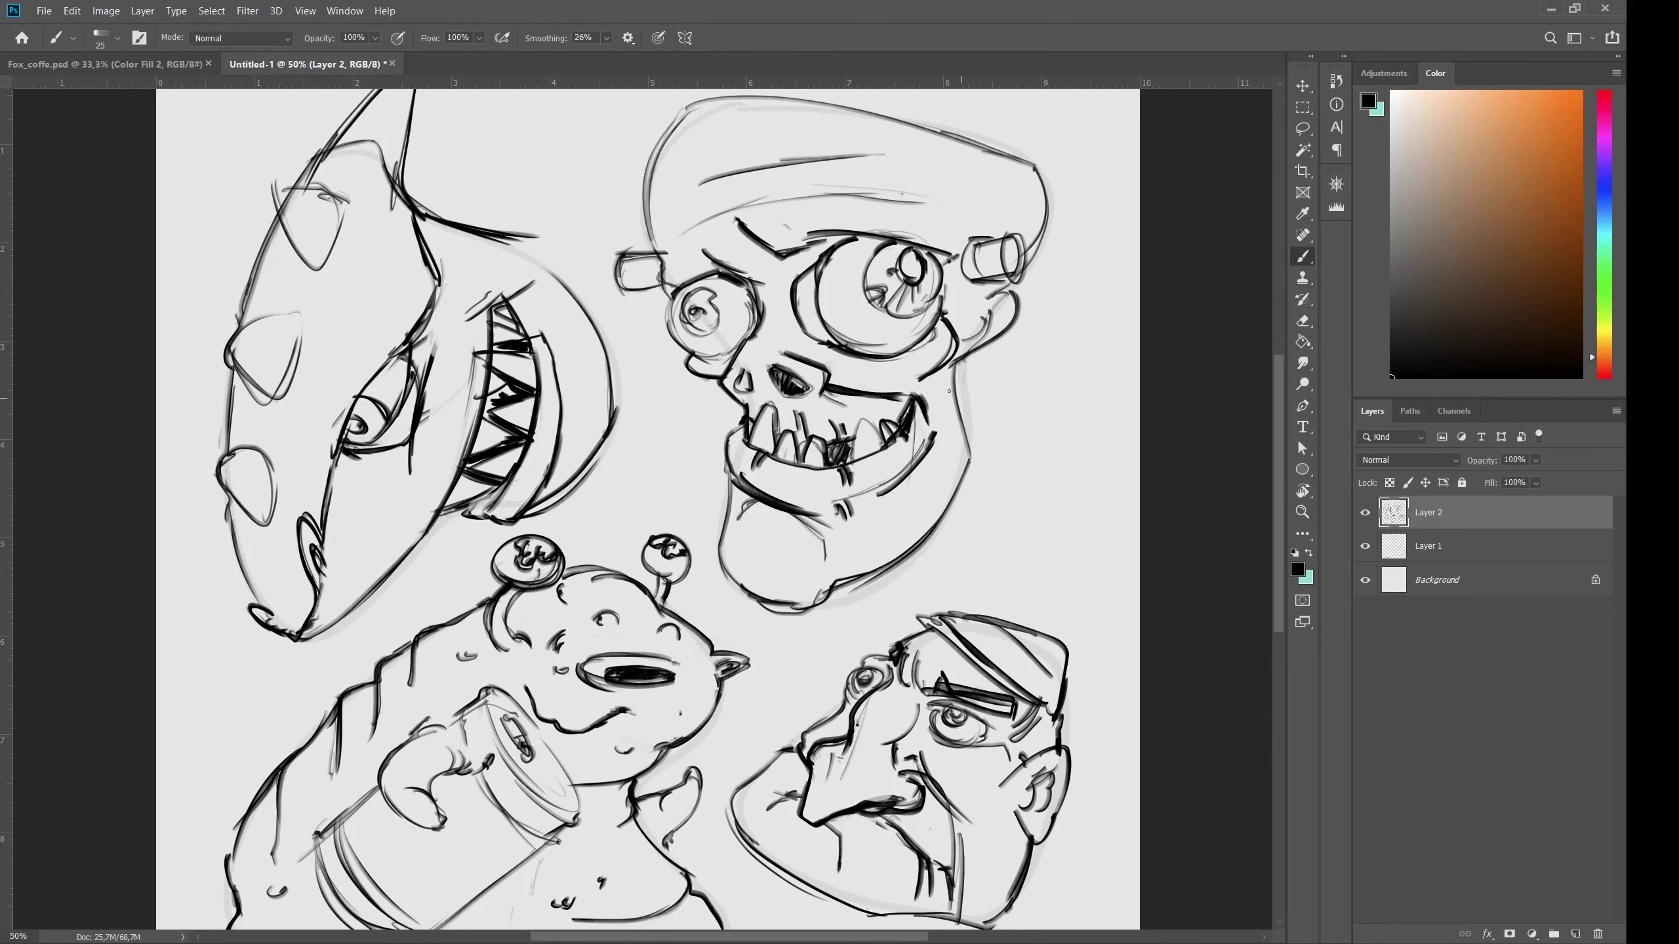
# Ink the zombie's ear, brows, temple and forehead folds with thicker, darker strokes.
pyautogui.moveTo(949, 391)
pyautogui.mouseDown()
pyautogui.moveTo(1017, 294)
pyautogui.moveTo(966, 347)
pyautogui.moveTo(953, 262)
pyautogui.mouseUp()
pyautogui.moveTo(834, 237)
pyautogui.mouseDown()
pyautogui.moveTo(802, 268)
pyautogui.moveTo(693, 227)
pyautogui.moveTo(669, 295)
pyautogui.mouseUp()
pyautogui.moveTo(671, 222)
pyautogui.mouseDown()
pyautogui.moveTo(654, 236)
pyautogui.moveTo(648, 191)
pyautogui.mouseUp()
pyautogui.moveTo(785, 196)
pyautogui.mouseDown()
pyautogui.moveTo(926, 200)
pyautogui.moveTo(934, 173)
pyautogui.moveTo(953, 230)
pyautogui.moveTo(708, 217)
pyautogui.moveTo(751, 278)
pyautogui.moveTo(774, 277)
pyautogui.mouseUp()
pyautogui.press('e')
pyautogui.press('b')
pyautogui.hotkey('ctrl', 'z')
pyautogui.moveTo(678, 188); pyautogui.dragTo(849, 146)
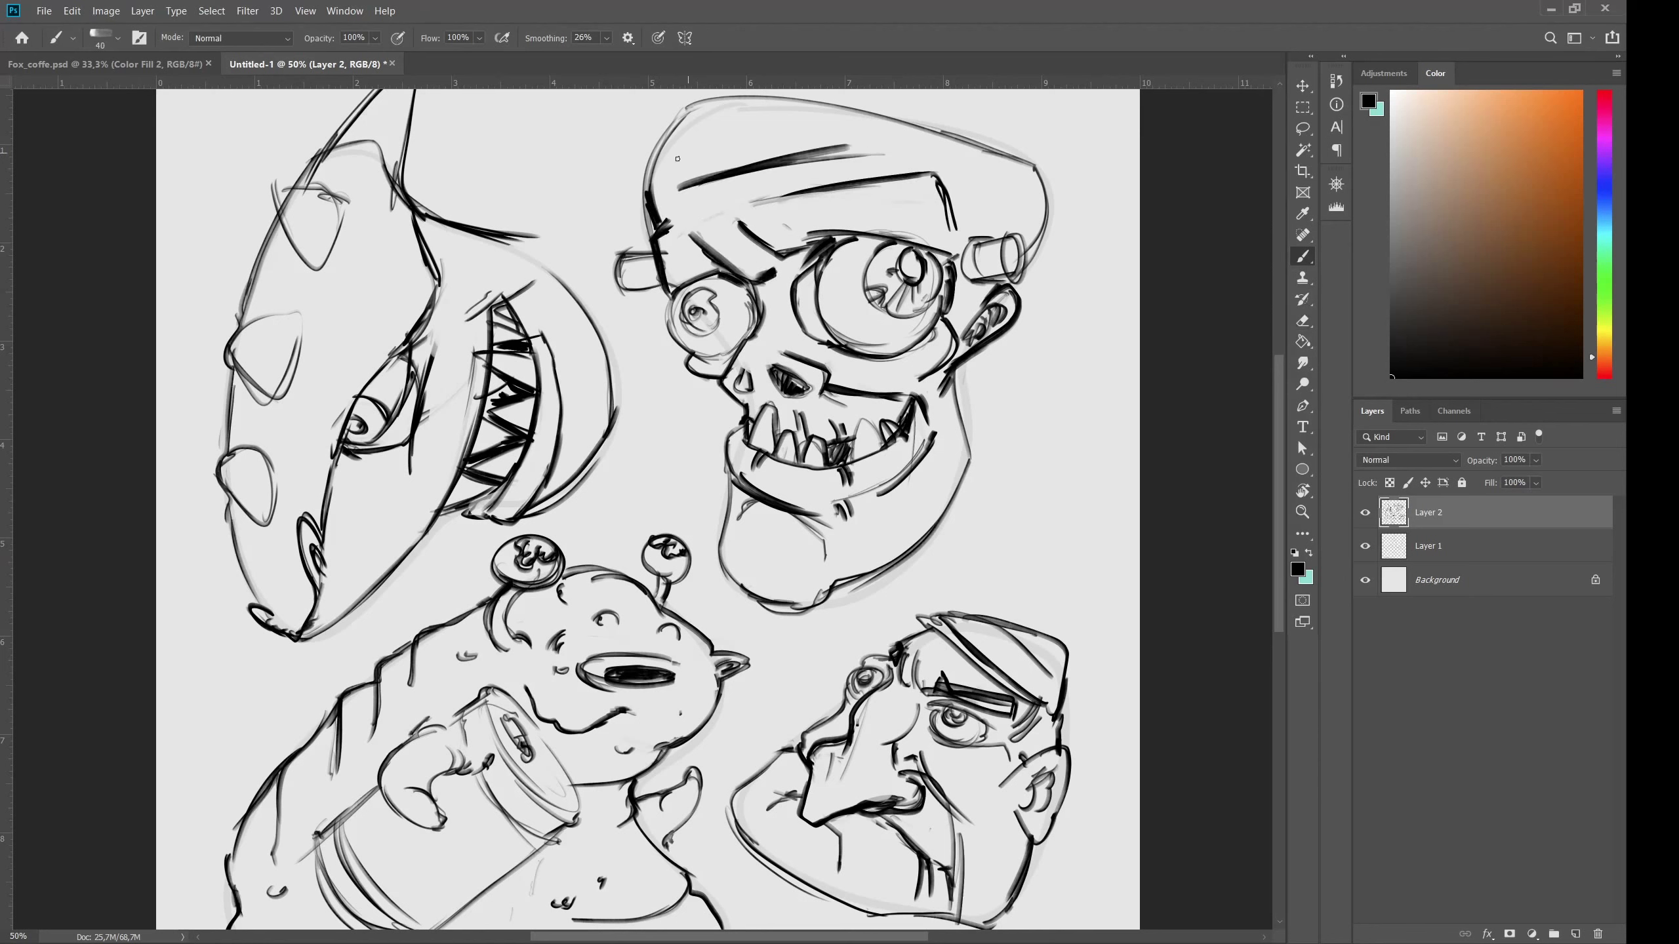
pyautogui.moveTo(671, 159); pyautogui.dragTo(820, 116)
pyautogui.moveTo(750, 131); pyautogui.dragTo(849, 113)
pyautogui.hotkey('ctrl', 'z')
pyautogui.hotkey('ctrl', 'z')
# Draw wrinkle lines across the zombie's upper forehead and thicken the skull outline on the bolt side above the smaller eye.
pyautogui.moveTo(672, 160); pyautogui.dragTo(839, 116)
pyautogui.moveTo(802, 156); pyautogui.dragTo(895, 135)
pyautogui.moveTo(649, 189); pyautogui.dragTo(663, 150)
pyautogui.moveTo(661, 156); pyautogui.dragTo(705, 101)
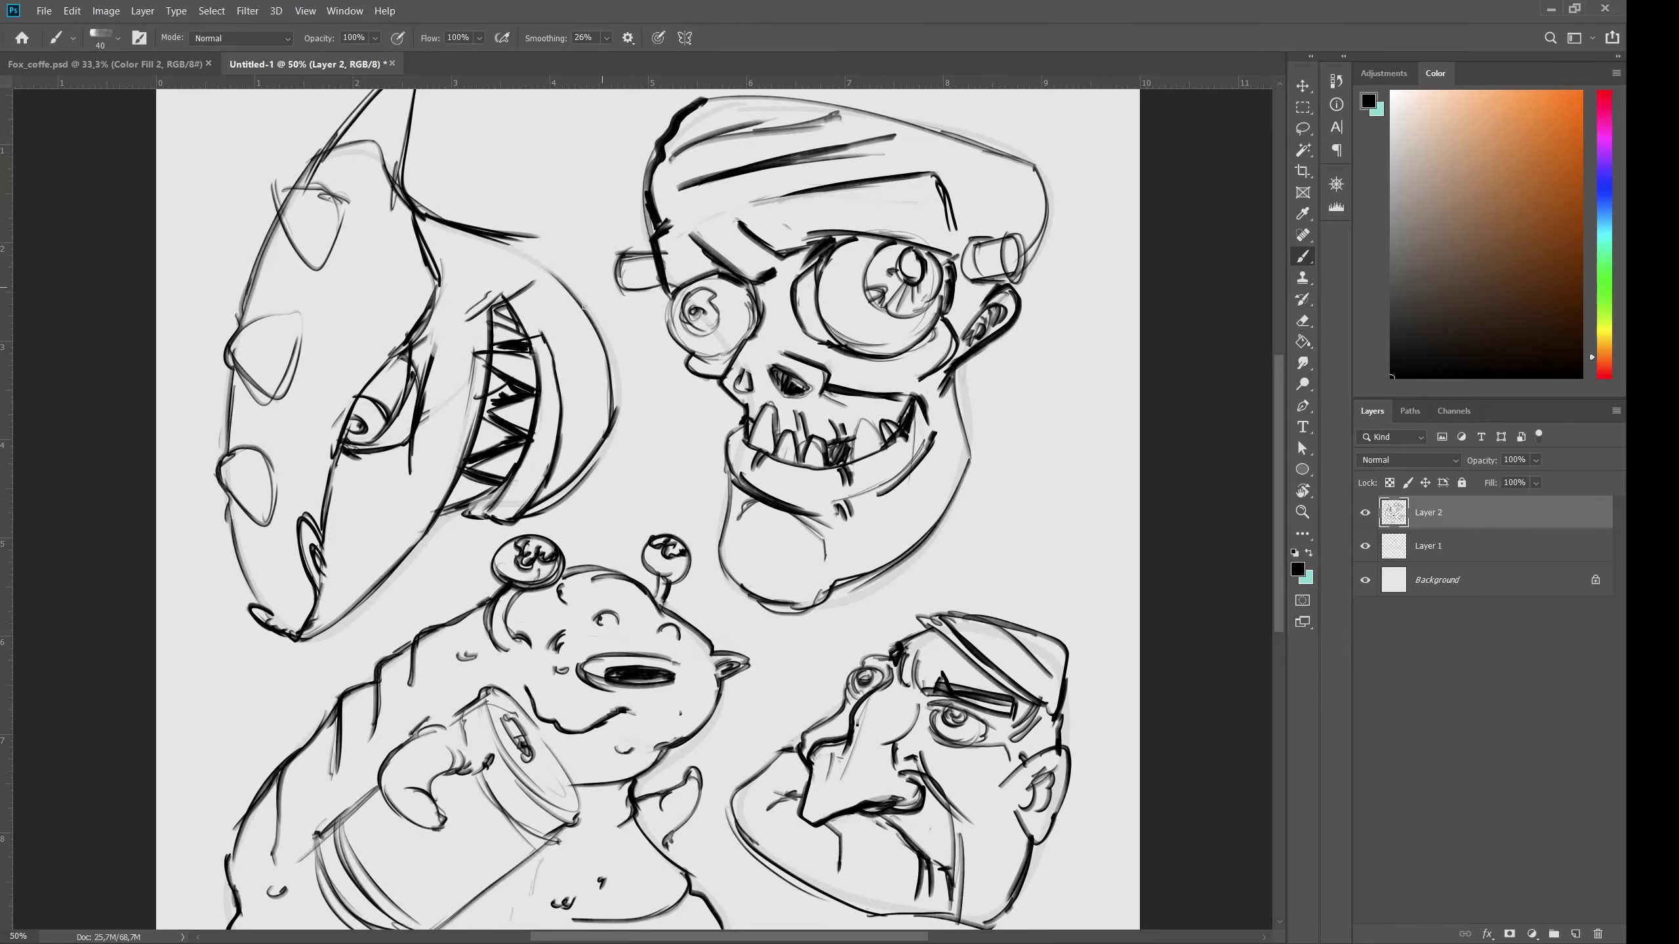
# Fill the big-nosed face's cap with a crosshatched plaid pattern and mark its brim.
pyautogui.moveTo(584, 307); pyautogui.dragTo(648, 260)
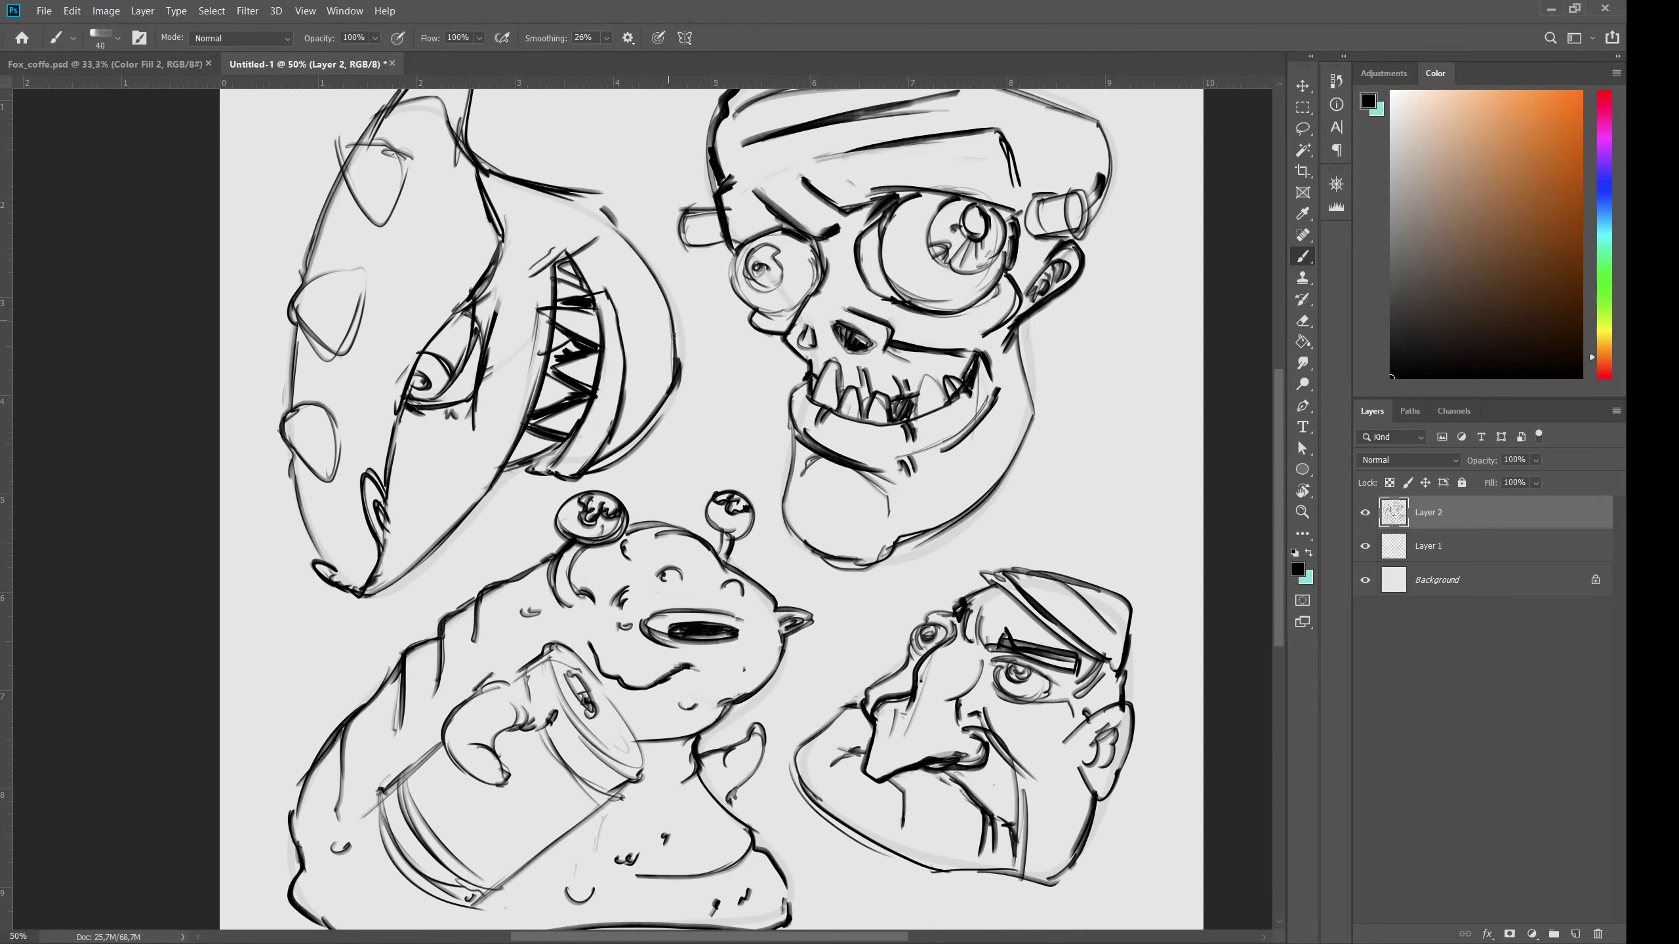
pyautogui.moveTo(1042, 575); pyautogui.dragTo(1039, 607)
pyautogui.moveTo(1056, 571); pyautogui.dragTo(1052, 617)
pyautogui.moveTo(1071, 576); pyautogui.dragTo(1083, 636)
pyautogui.moveTo(1021, 583)
pyautogui.mouseDown()
pyautogui.moveTo(1129, 607)
pyautogui.moveTo(1130, 626)
pyautogui.mouseUp()
pyautogui.moveTo(1062, 622)
pyautogui.mouseDown()
pyautogui.moveTo(1127, 646)
pyautogui.moveTo(1097, 656)
pyautogui.mouseUp()
# Darken the shadows around the face's near eye and add short shading strokes by the brow, far eye and temple.
pyautogui.moveTo(976, 673)
pyautogui.mouseDown()
pyautogui.moveTo(1006, 653)
pyautogui.moveTo(995, 687)
pyautogui.moveTo(1060, 697)
pyautogui.mouseUp()
pyautogui.moveTo(953, 625); pyautogui.dragTo(947, 644)
pyautogui.moveTo(911, 644); pyautogui.dragTo(924, 655)
pyautogui.moveTo(981, 675); pyautogui.dragTo(980, 694)
pyautogui.moveTo(1059, 706); pyautogui.dragTo(1051, 727)
# Add shading marks to the face's nose and cheek, and thicken the outline of the chin and lower jaw.
pyautogui.moveTo(899, 711); pyautogui.dragTo(895, 730)
pyautogui.moveTo(893, 775); pyautogui.dragTo(904, 816)
pyautogui.moveTo(849, 751); pyautogui.dragTo(831, 760)
pyautogui.moveTo(801, 769)
pyautogui.mouseDown()
pyautogui.moveTo(851, 833)
pyautogui.moveTo(934, 867)
pyautogui.mouseUp()
pyautogui.moveTo(821, 731); pyautogui.dragTo(800, 772)
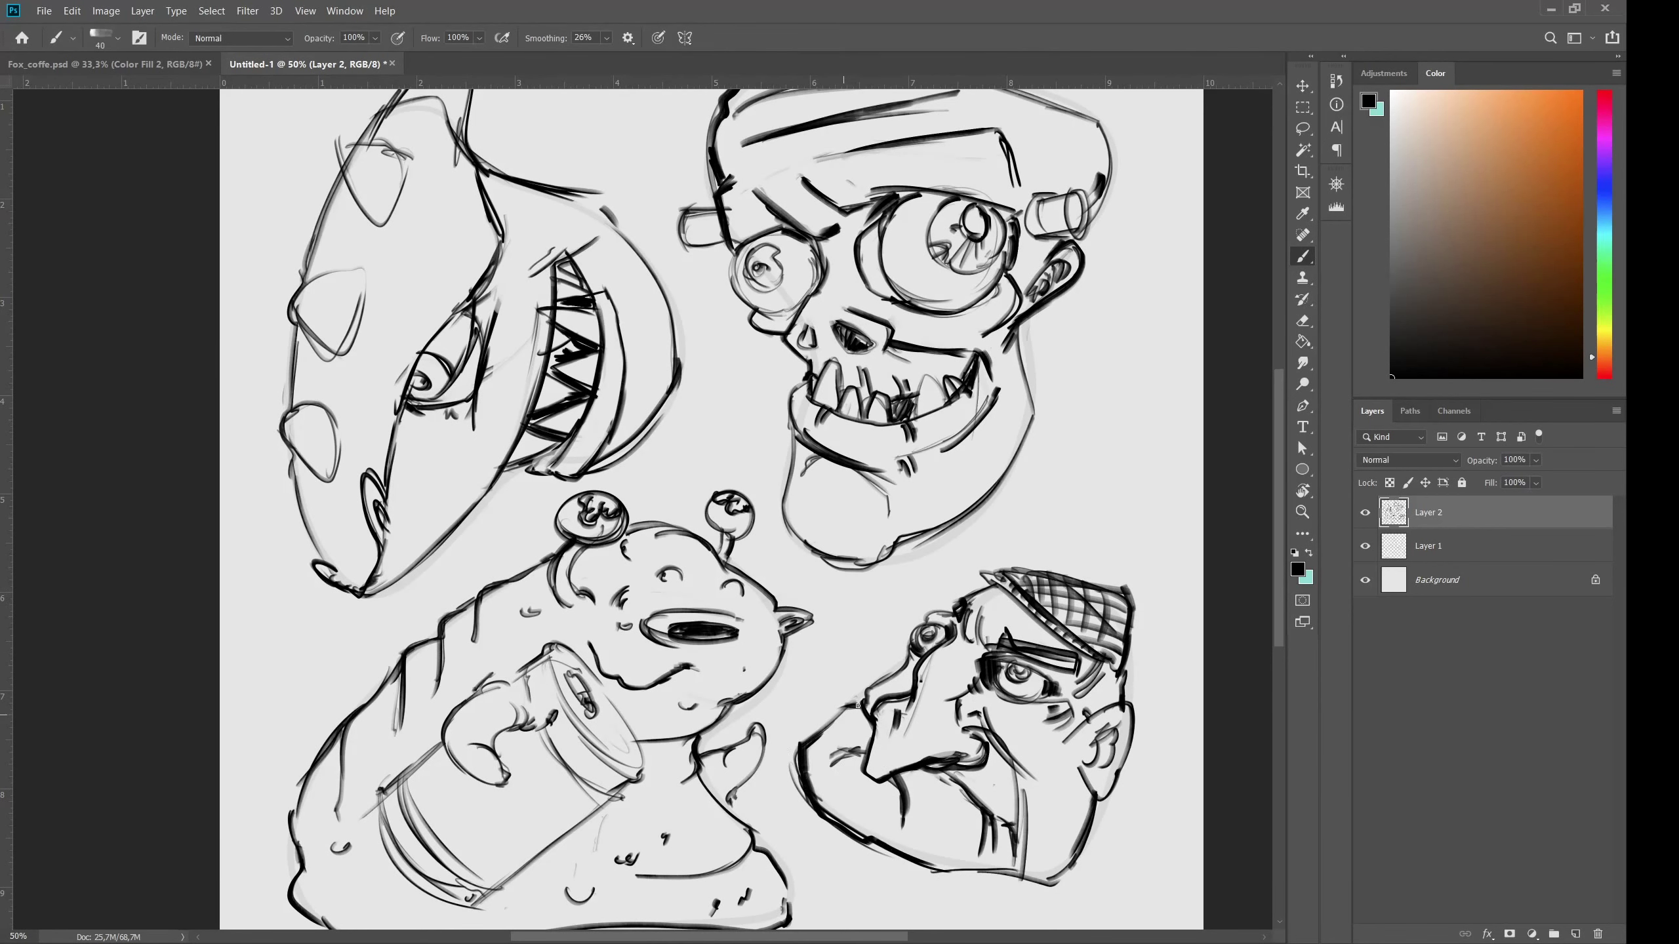
# Add a few small finishing marks to the slug's body and back, and show the whole canvas.
pyautogui.moveTo(680, 813); pyautogui.dragTo(689, 730)
pyautogui.moveTo(404, 833); pyautogui.dragTo(390, 842)
pyautogui.moveTo(353, 785); pyautogui.dragTo(364, 795)
pyautogui.moveTo(378, 680); pyautogui.dragTo(388, 683)
pyautogui.hotkey('ctrl', '-')
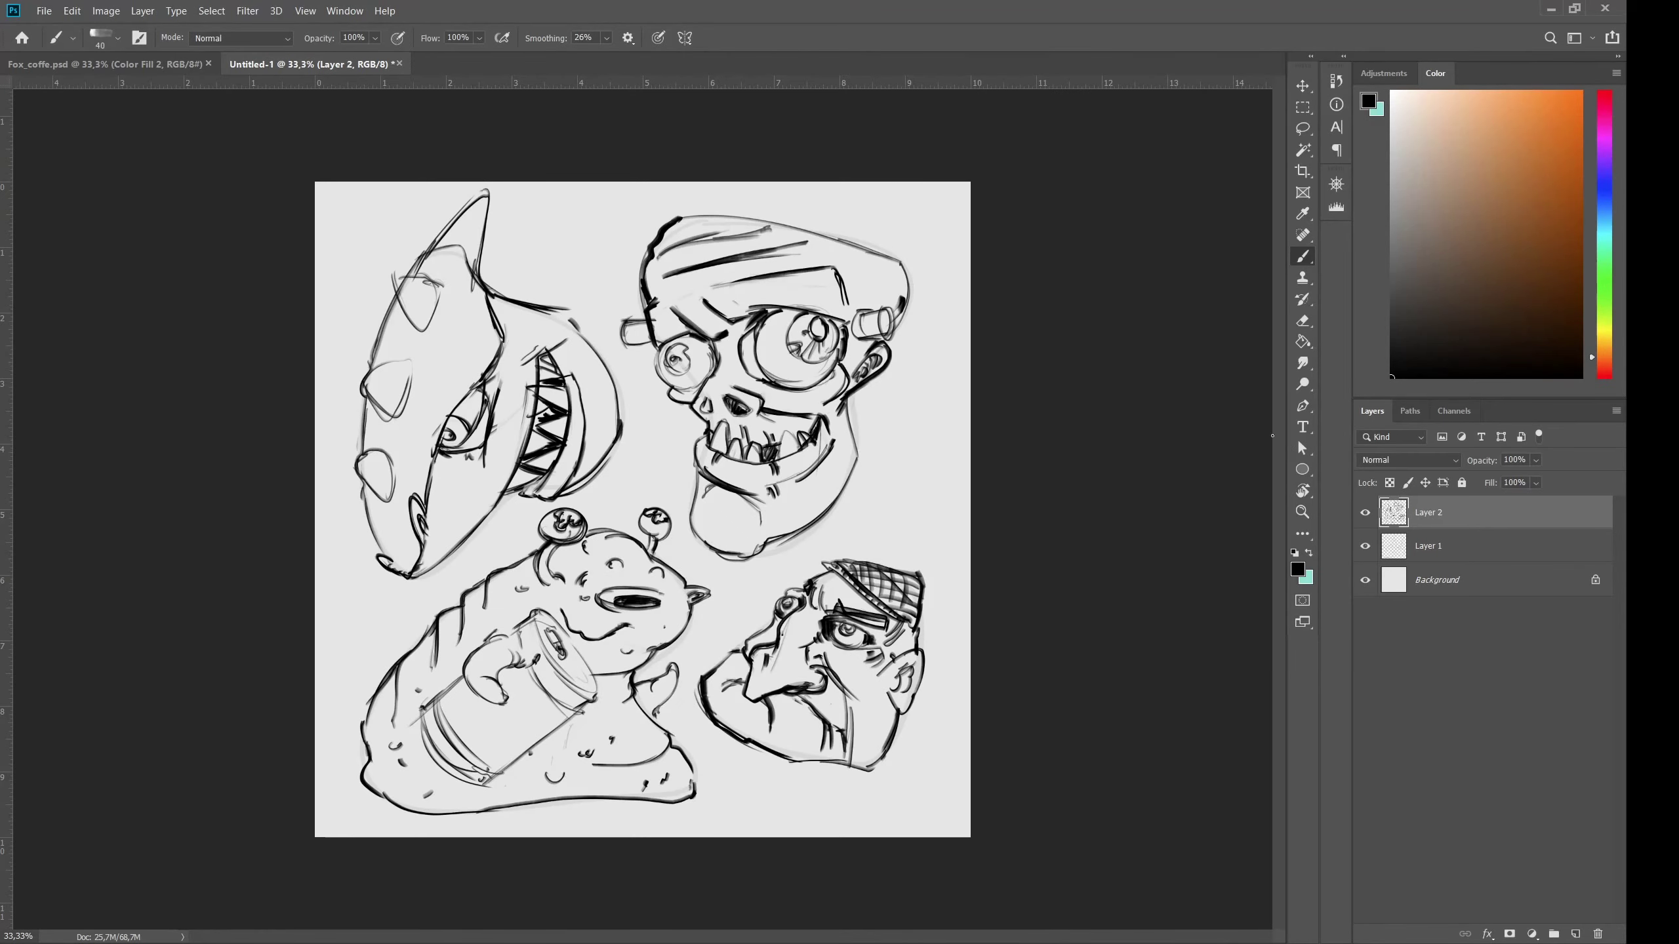